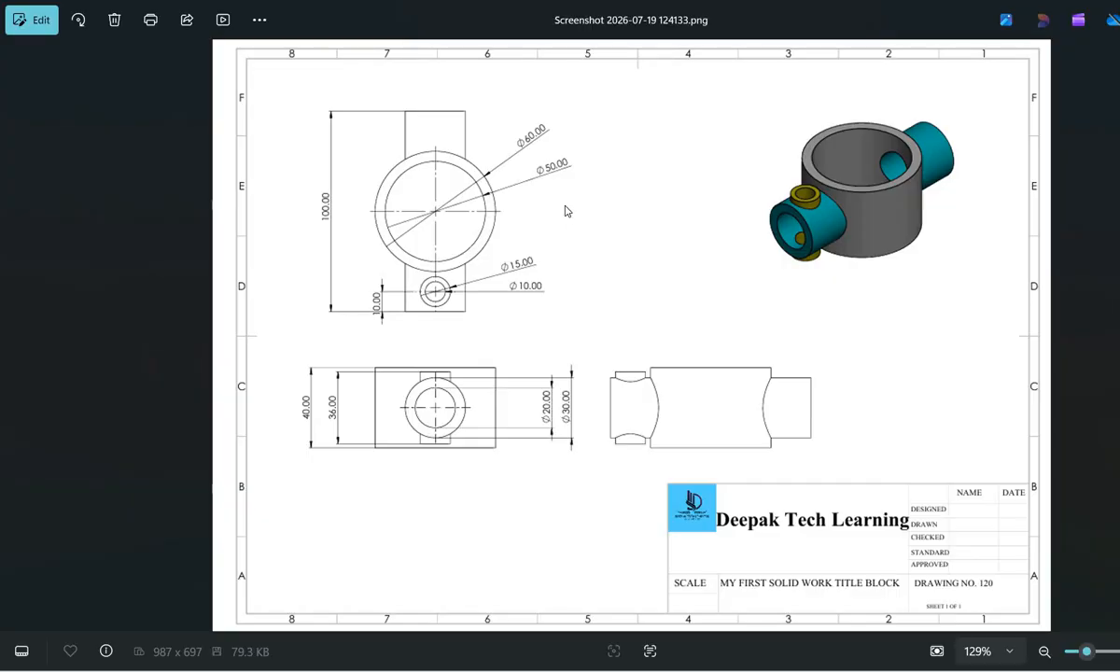
pyautogui.scroll(-2, 522, 218)
pyautogui.scroll(1, 717, 210)
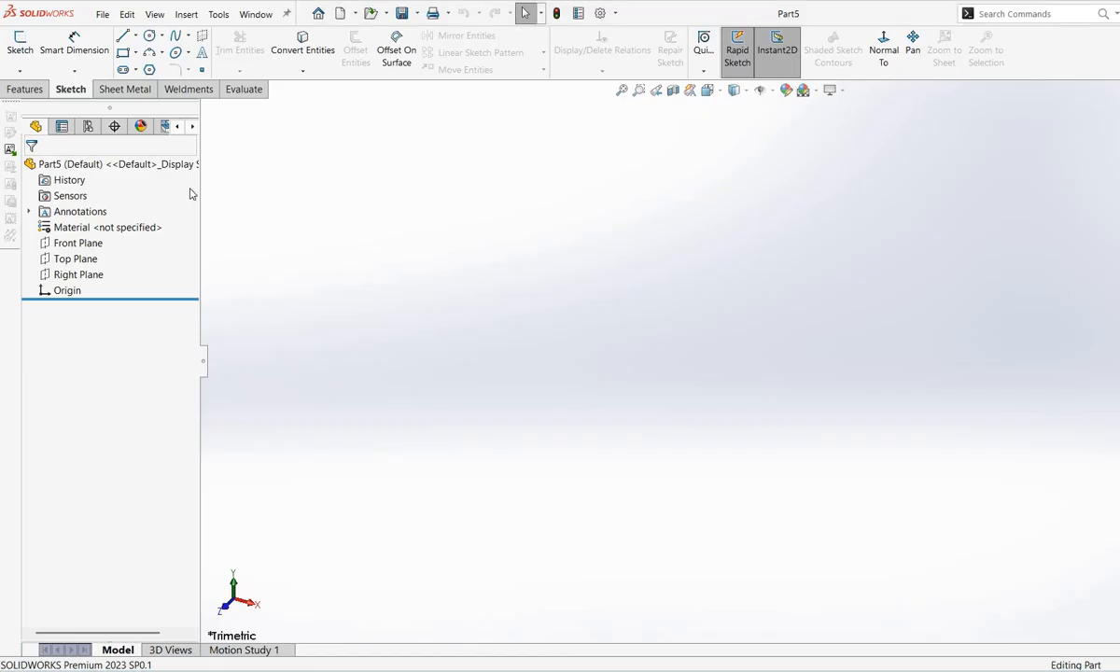
# Sketch two concentric circles centred on the origin of the Top Plane, about 234 mm and 152 mm in diameter
pyautogui.click(19, 42)
pyautogui.click(489, 372)
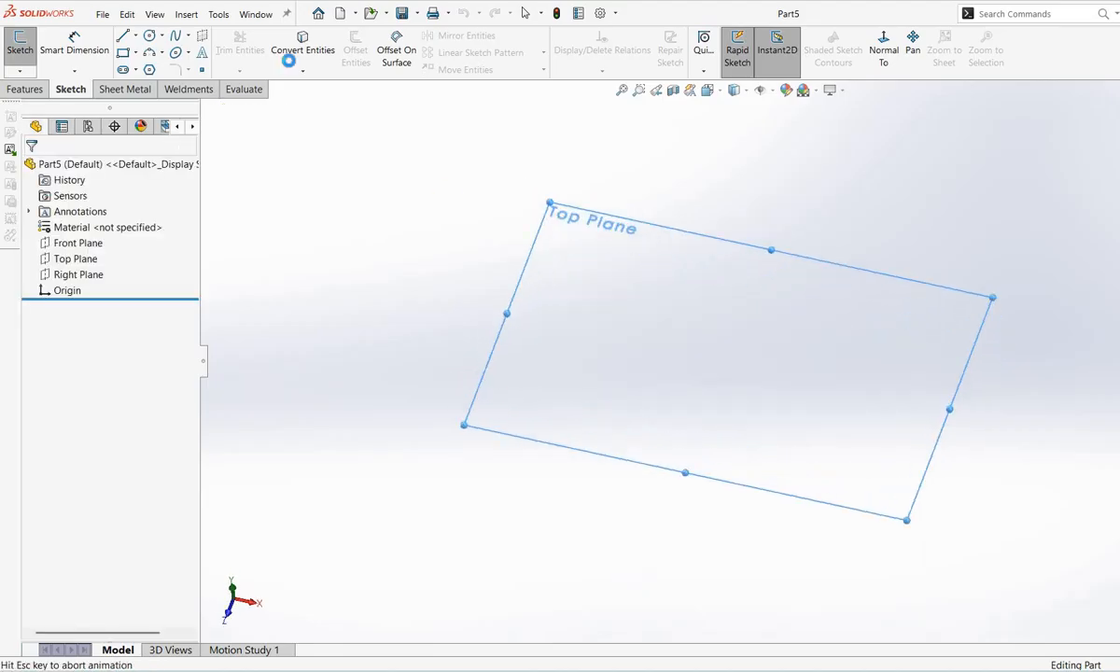
pyautogui.press('c')
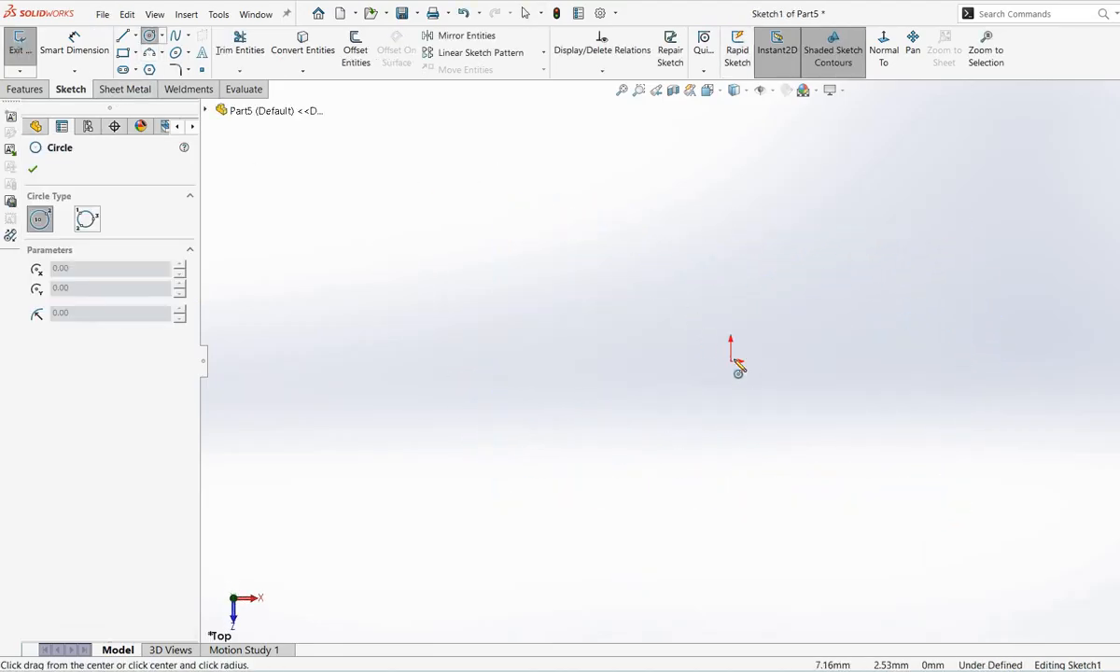
pyautogui.moveTo(731, 362); pyautogui.dragTo(478, 421)
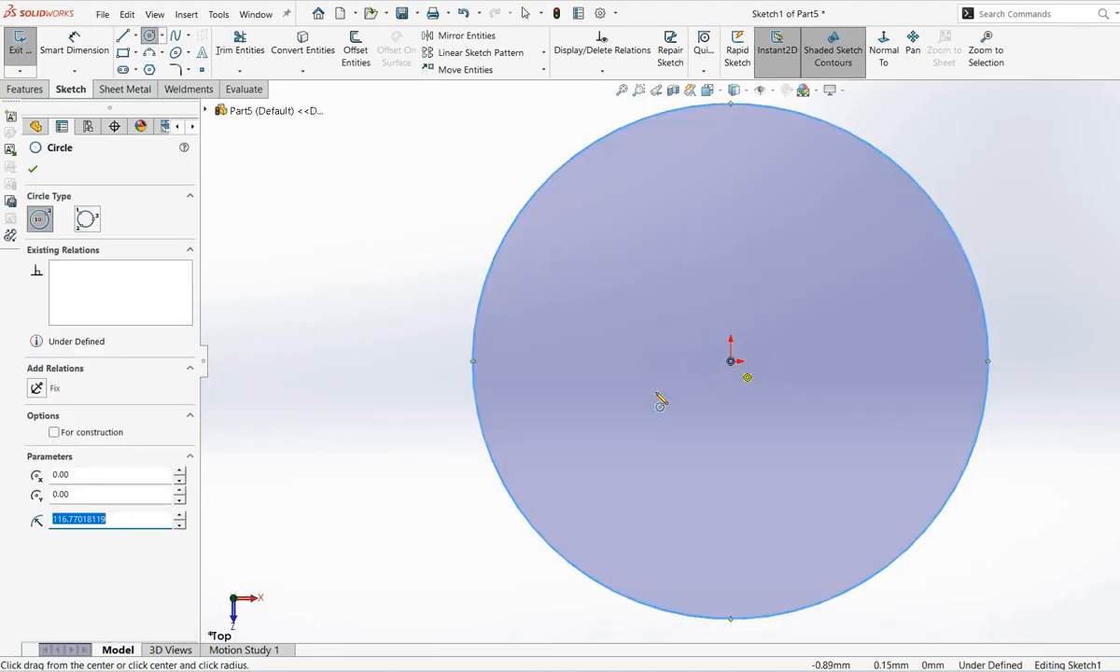
pyautogui.moveTo(730, 361); pyautogui.dragTo(575, 424)
# Dimension the outer circle to a 60 mm diameter and the inner circle to a 50 mm diameter
pyautogui.rightClick(575, 424)
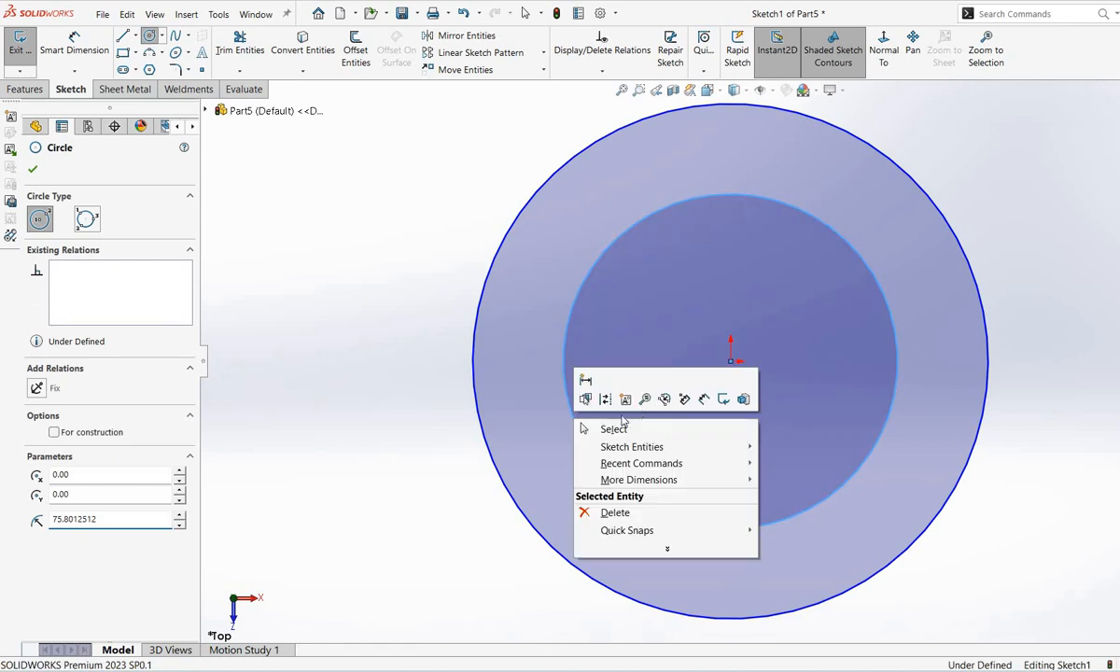
pyautogui.click(713, 400)
pyautogui.click(924, 187)
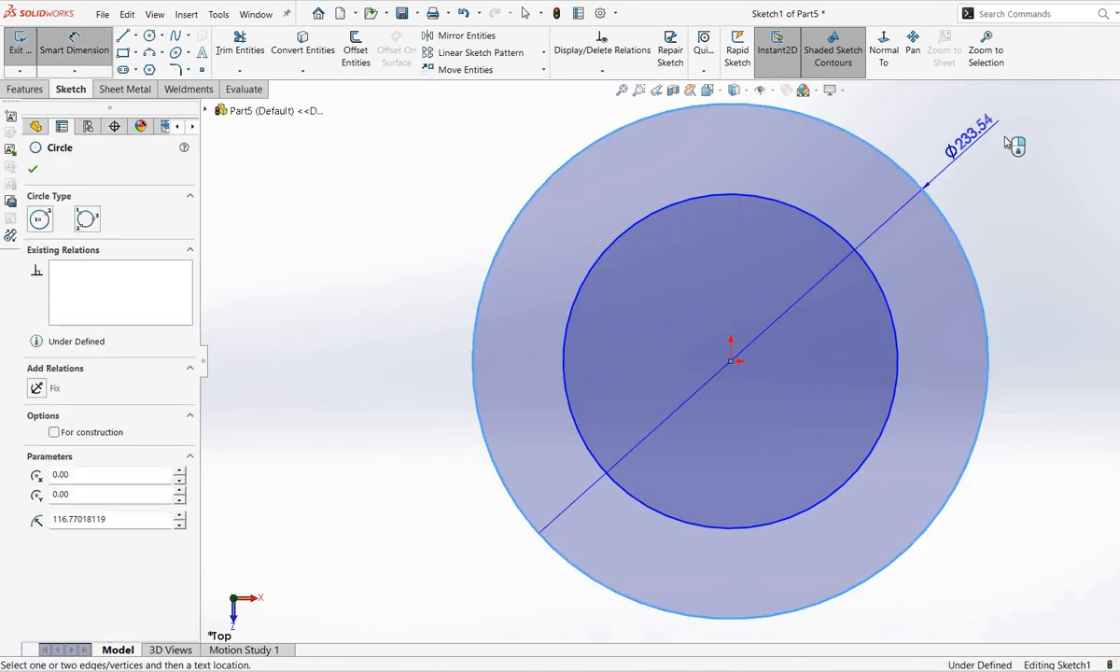
pyautogui.click(1006, 140)
pyautogui.write('60')
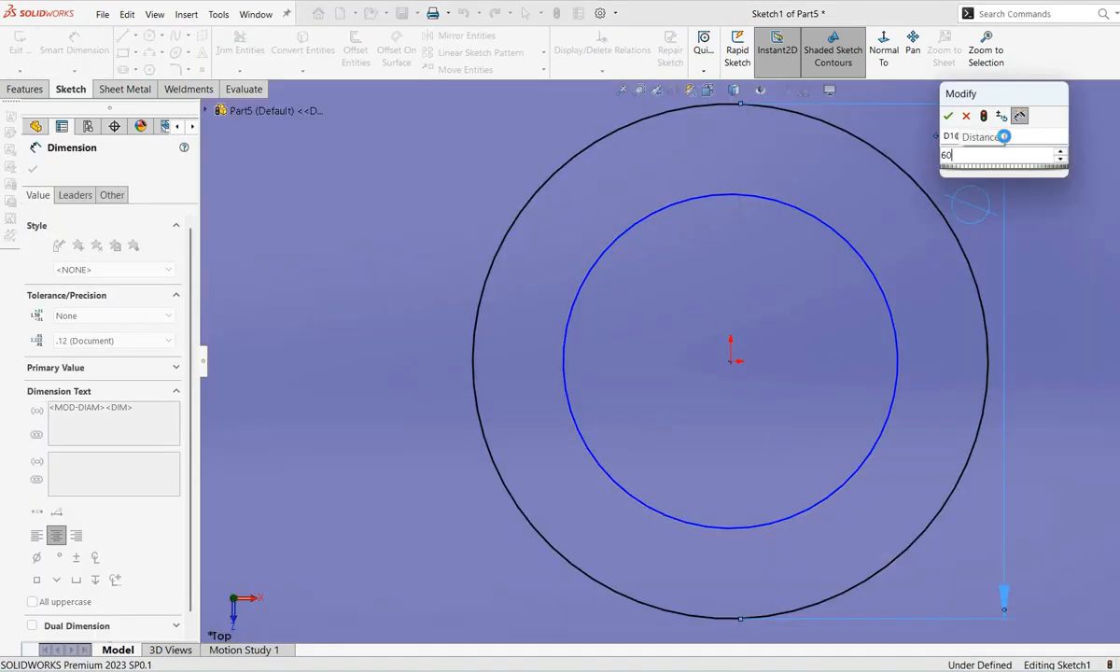
pyautogui.press('Return')
pyautogui.click(893, 309)
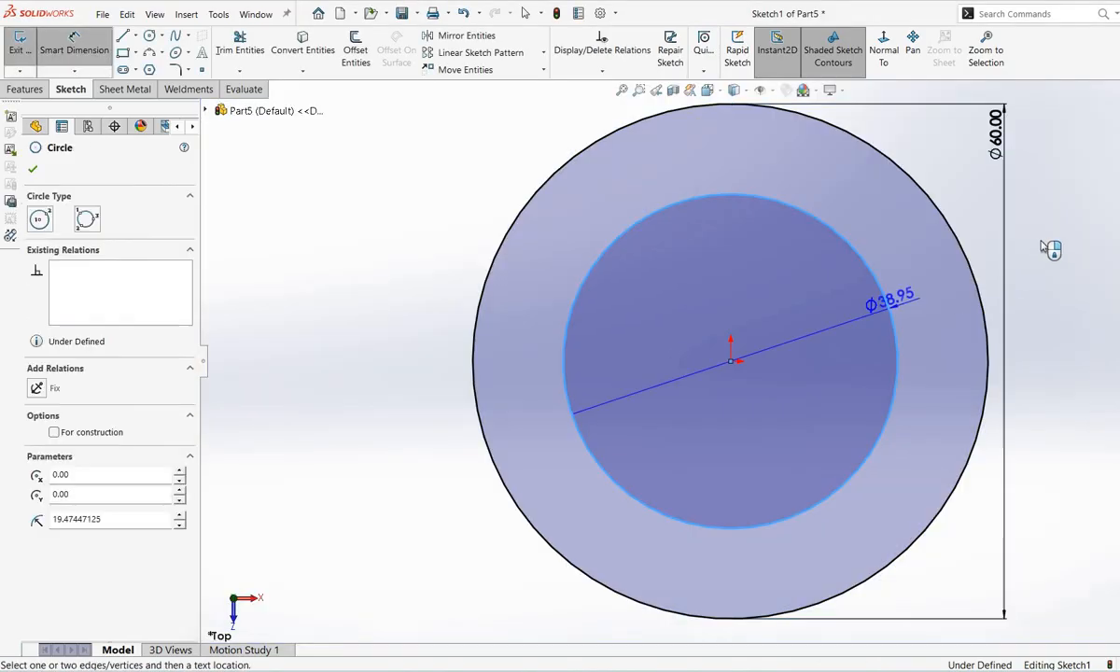
pyautogui.click(1043, 244)
pyautogui.write('50')
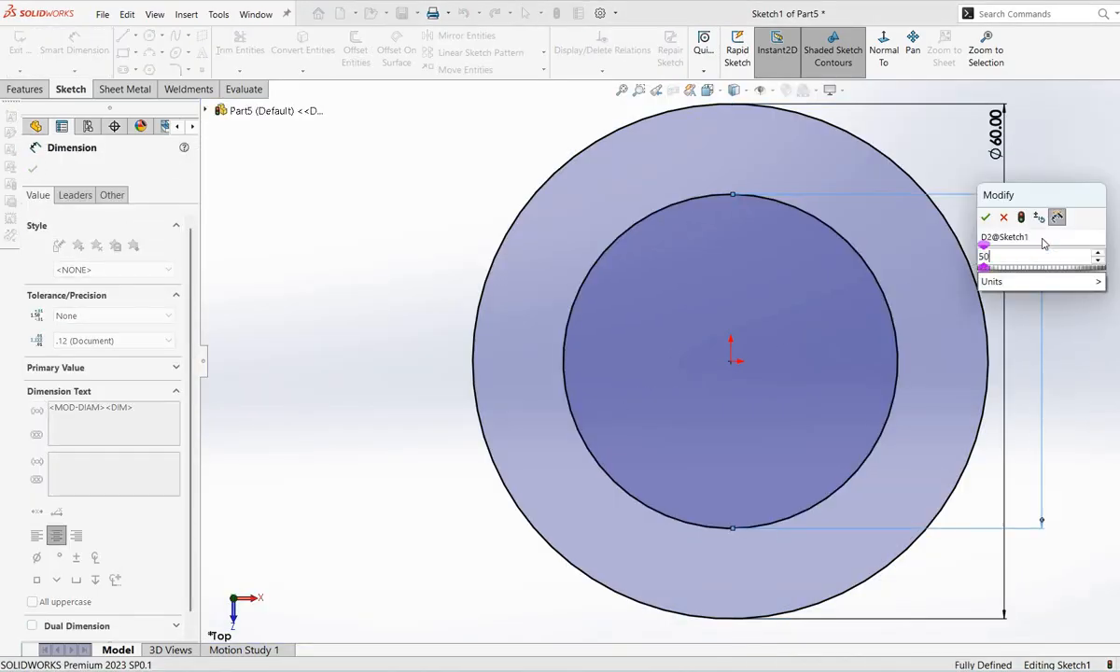
pyautogui.press('Return')
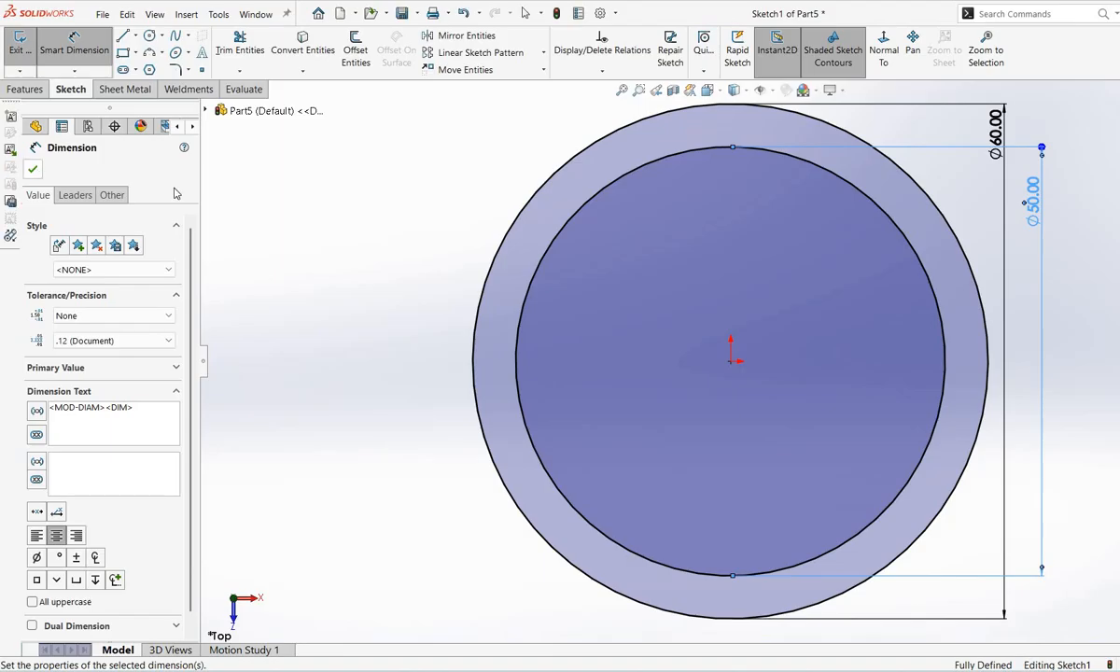
pyautogui.press('Escape')
# Change both circle dimensions from linear style to Display as Diameter
pyautogui.scroll(4, 898, 280)
pyautogui.scroll(-3, 945, 165)
pyautogui.moveTo(943, 158); pyautogui.dragTo(802, 241)
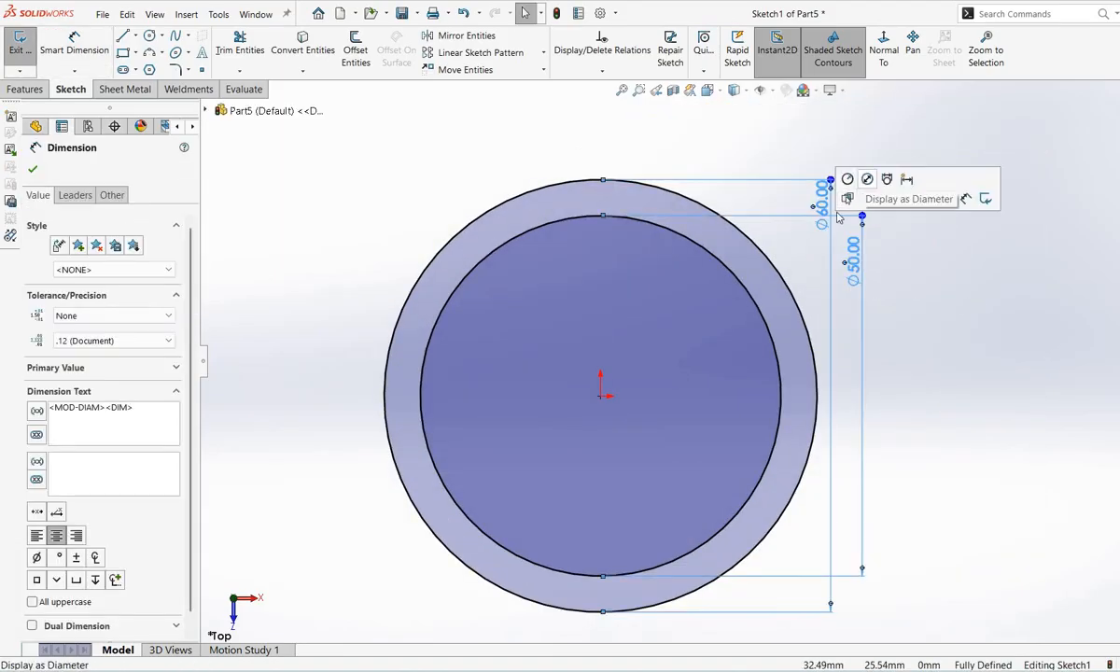
pyautogui.click(866, 178)
pyautogui.moveTo(827, 200); pyautogui.dragTo(839, 170)
pyautogui.click(902, 301)
pyautogui.scroll(2, 806, 428)
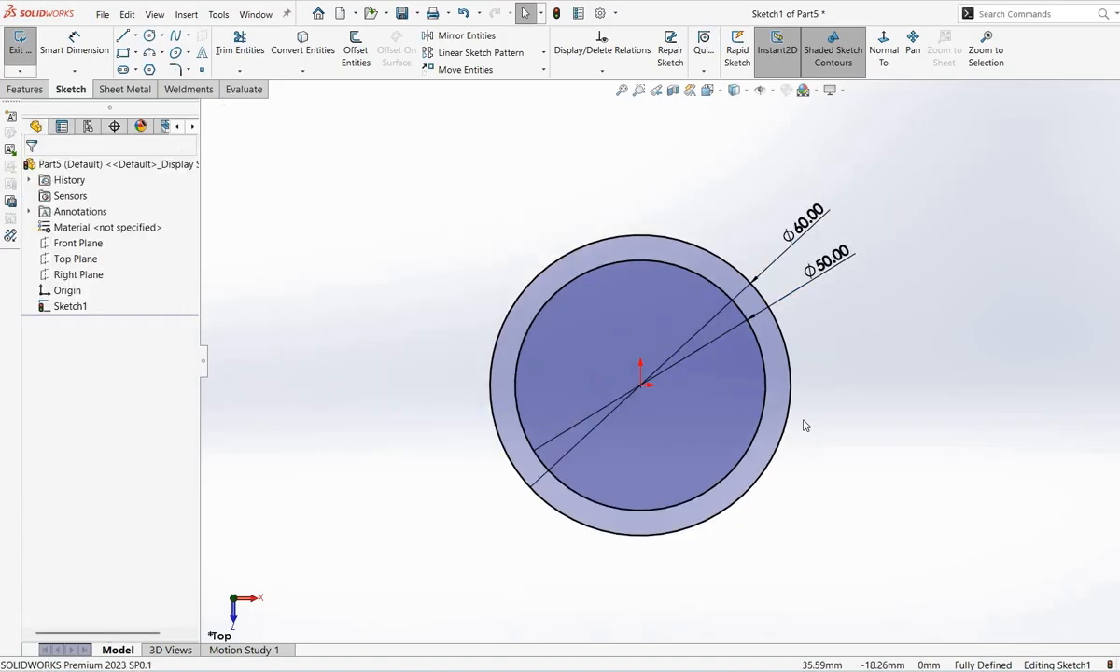
# Extrude the ring between the two circles 40 mm as Mid Plane, clearing the inner contour from the selection
pyautogui.scroll(-1, 807, 425)
pyautogui.rightClick(633, 291)
pyautogui.click(746, 275)
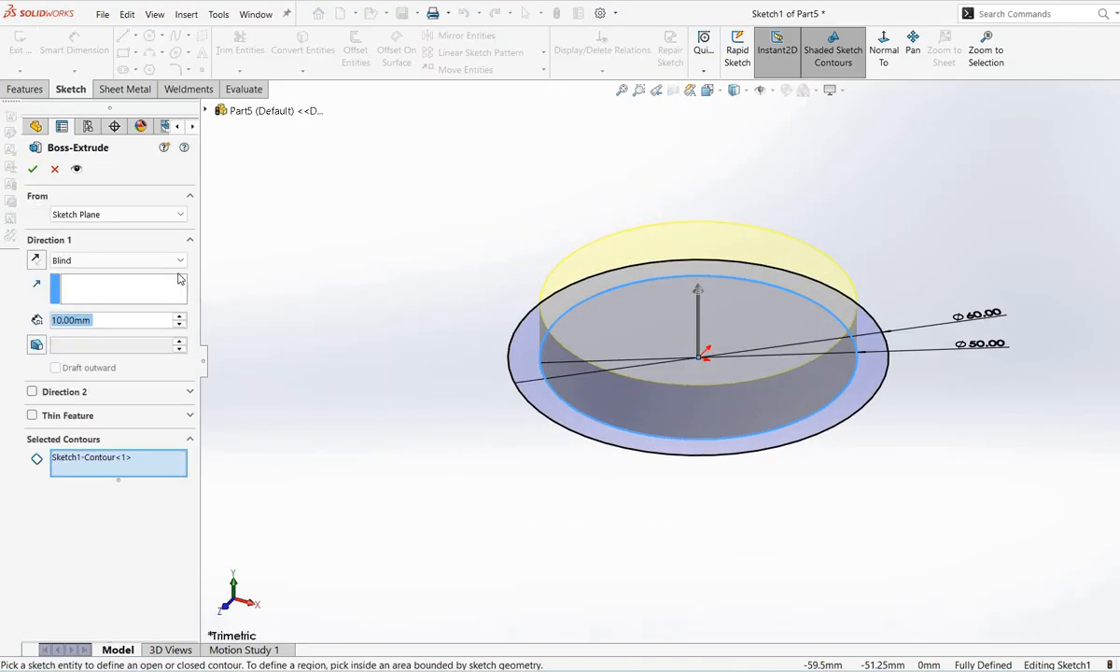
pyautogui.click(167, 261)
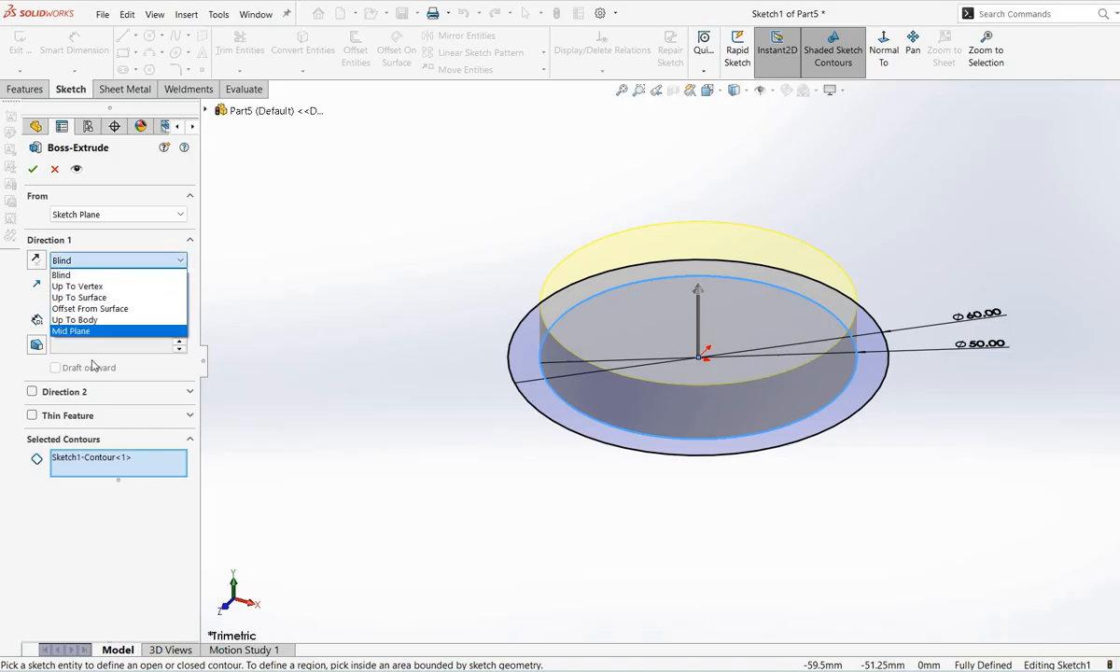
pyautogui.click(124, 332)
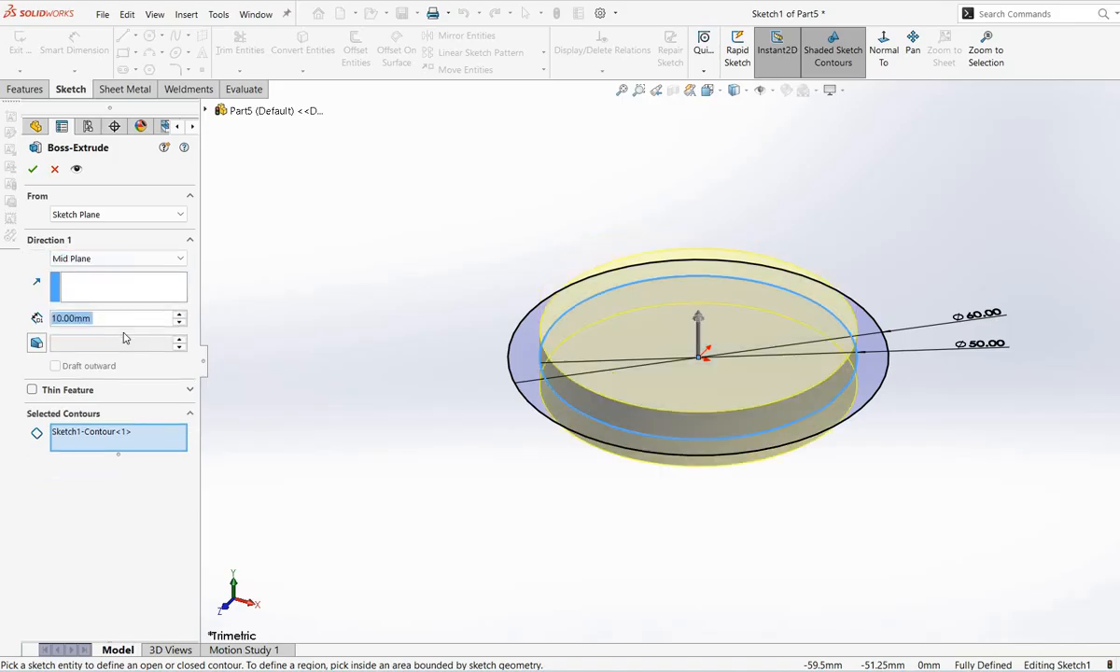
pyautogui.rightClick(109, 444)
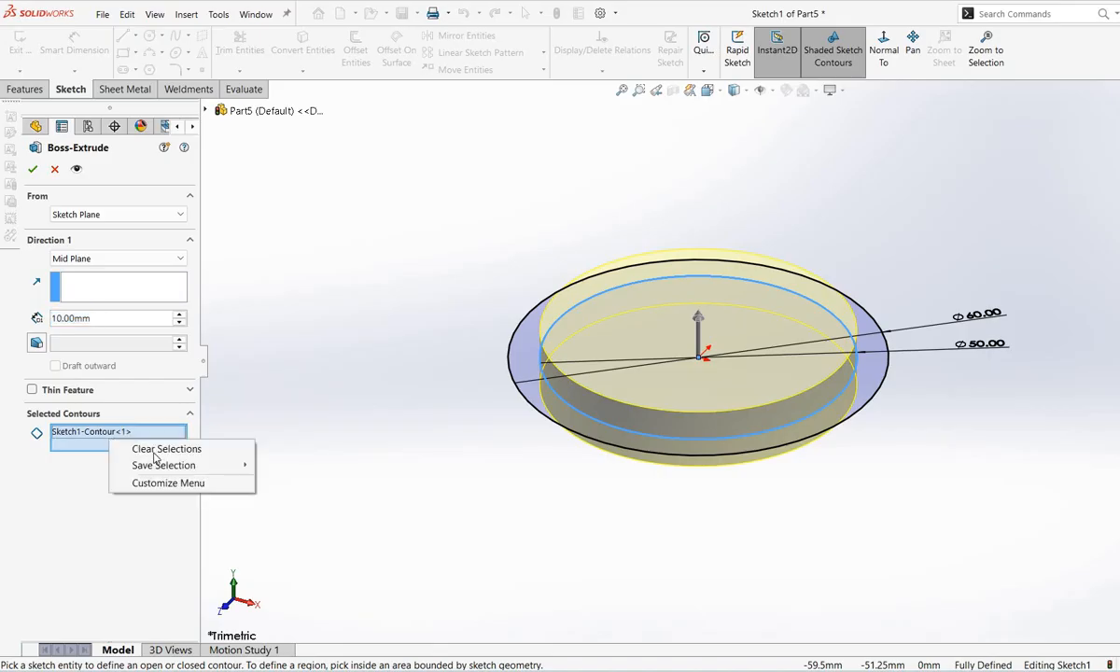
pyautogui.click(224, 449)
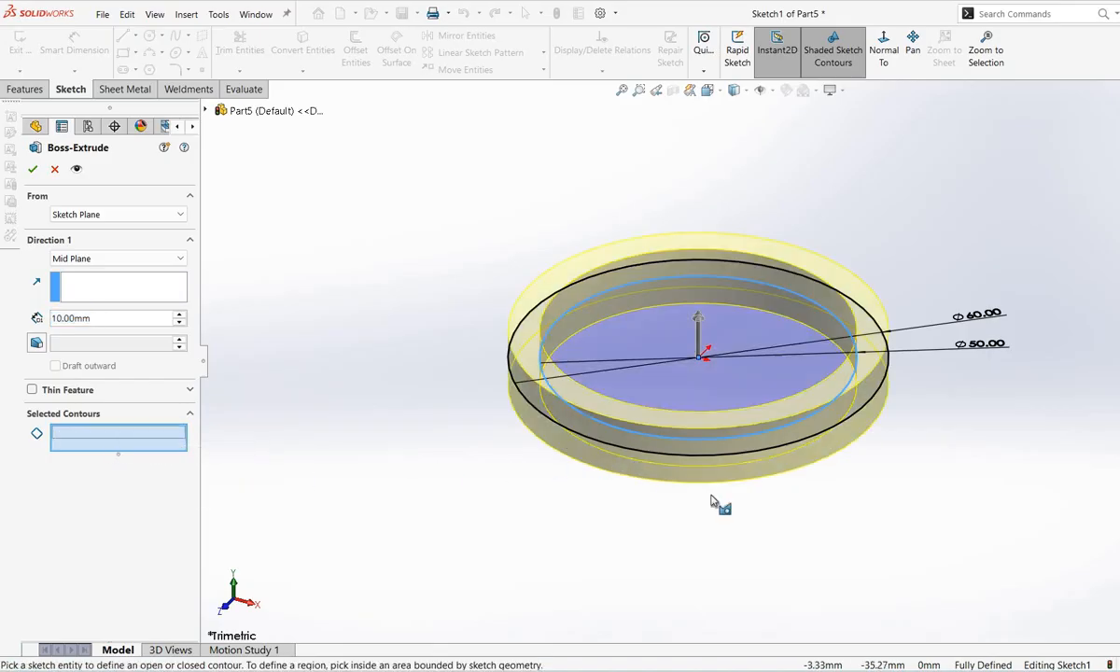
pyautogui.moveTo(957, 517); pyautogui.dragTo(550, 415, button='middle')
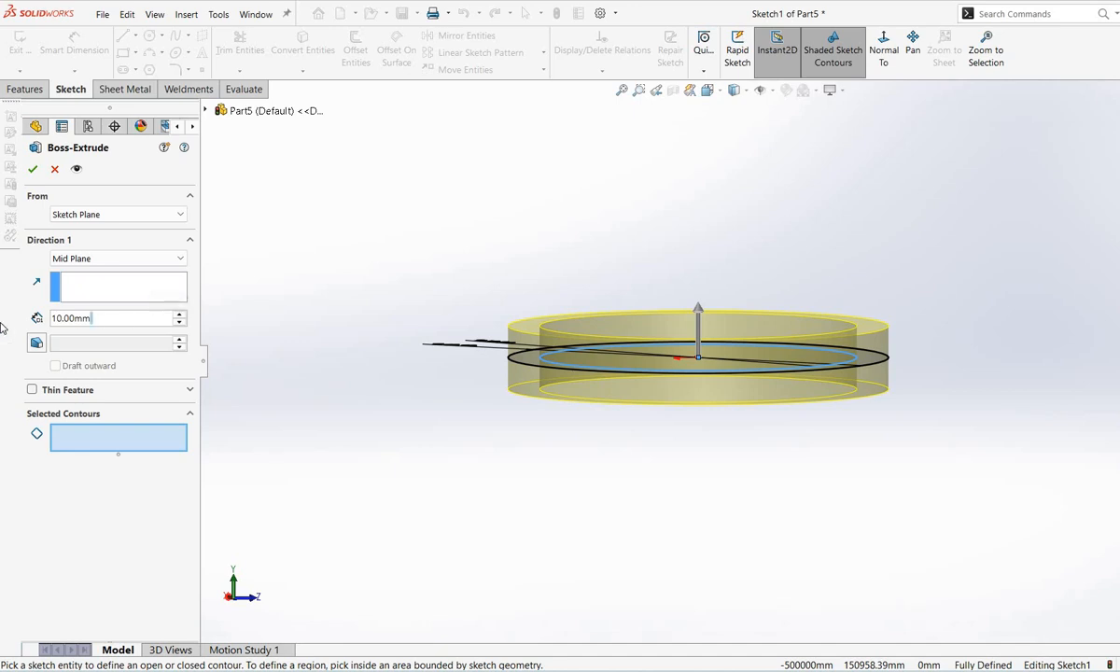
pyautogui.write('4')
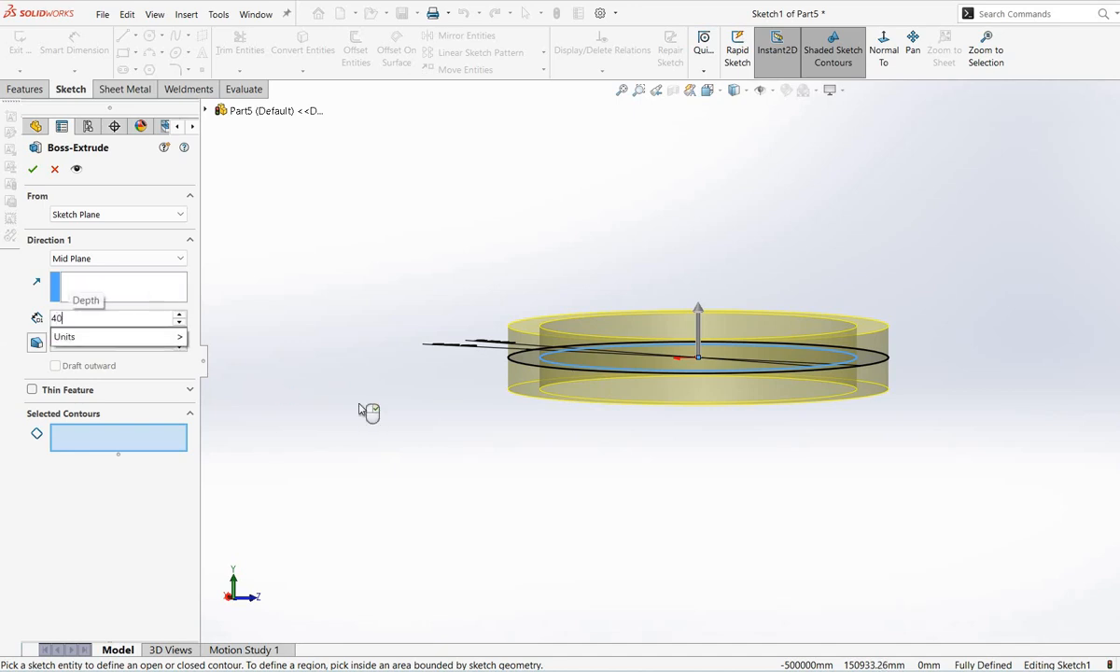
pyautogui.write('0')
pyautogui.press('Return')
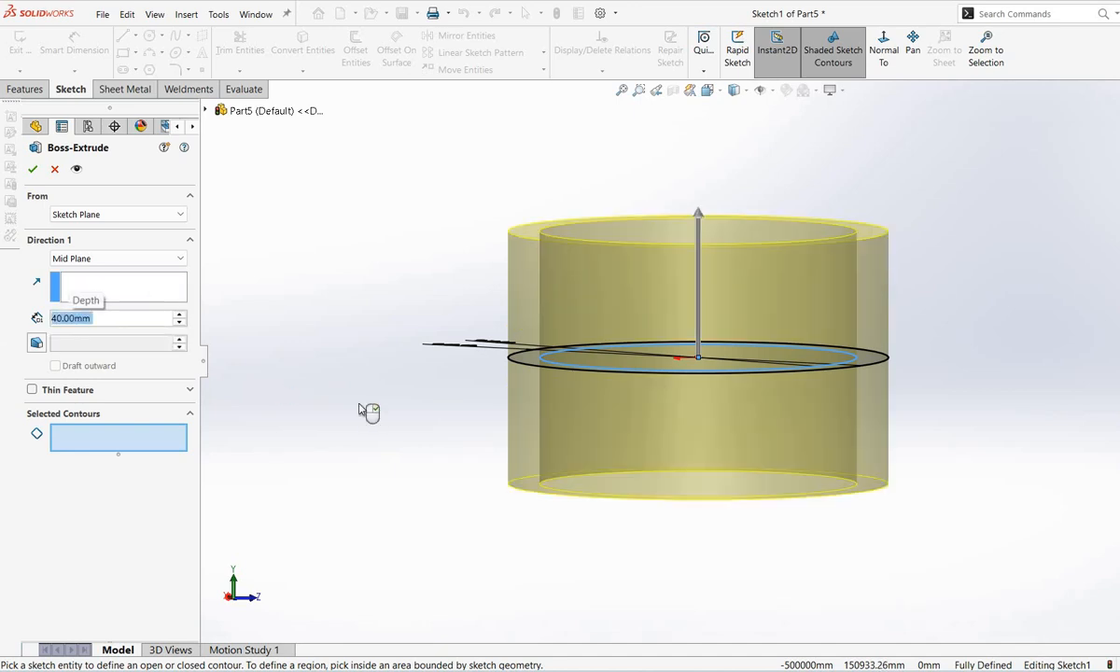
pyautogui.click(32, 169)
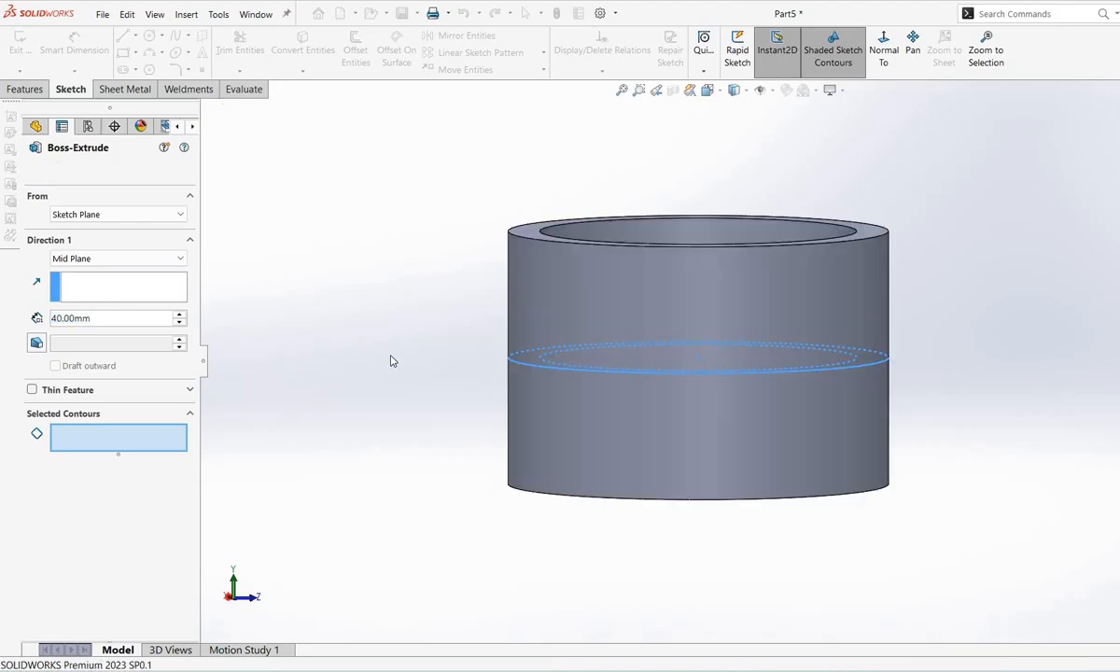
# Check the reference drawing in the image viewer, return to SOLIDWORKS and start a sketch on the Front Plane
pyautogui.moveTo(577, 362)
pyautogui.mouseDown(button='middle')
pyautogui.moveTo(541, 542)
pyautogui.moveTo(575, 468)
pyautogui.mouseUp(button='middle')
pyautogui.hotkey('alt', 'Tab')
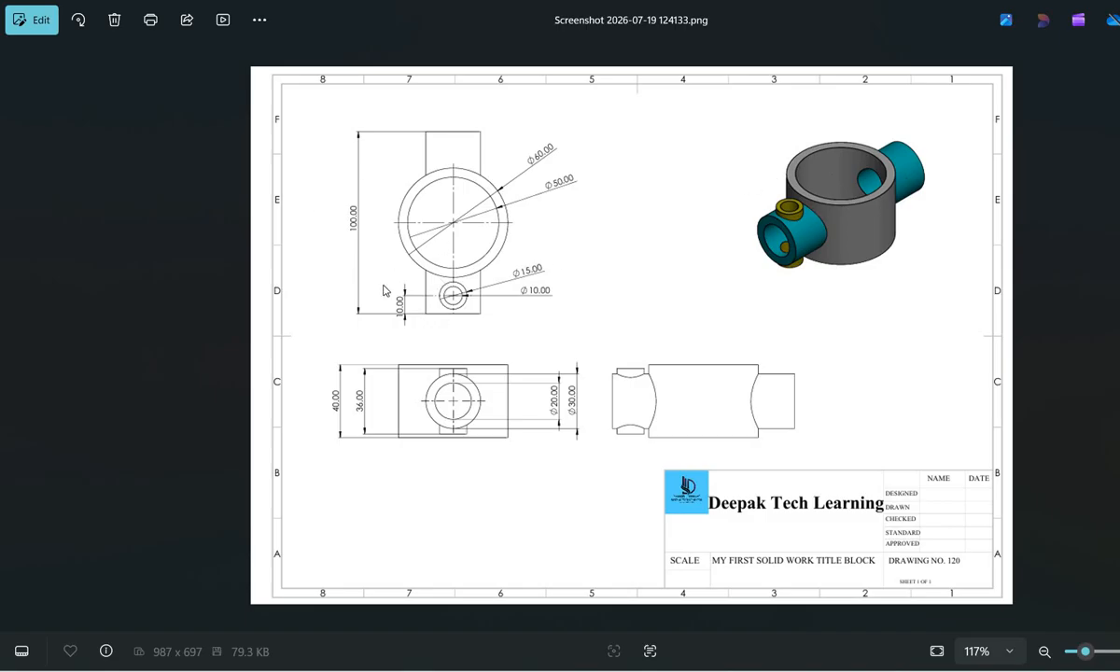
pyautogui.hotkey('alt', 'Tab')
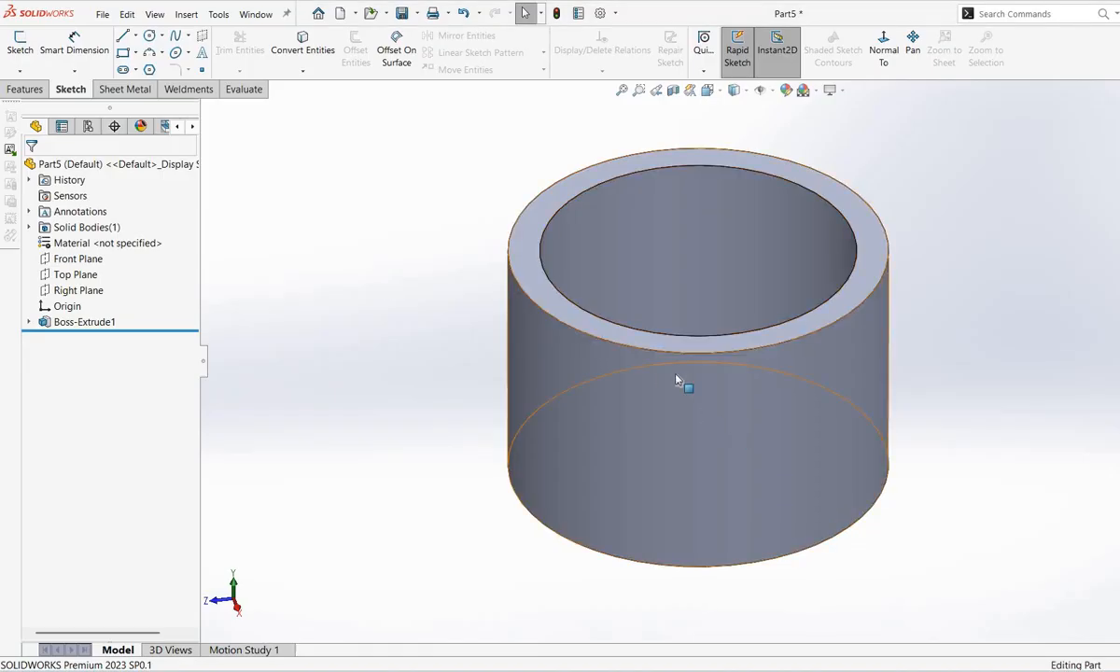
pyautogui.moveTo(680, 382)
pyautogui.mouseDown(button='middle')
pyautogui.moveTo(410, 332)
pyautogui.moveTo(470, 519)
pyautogui.mouseUp(button='middle')
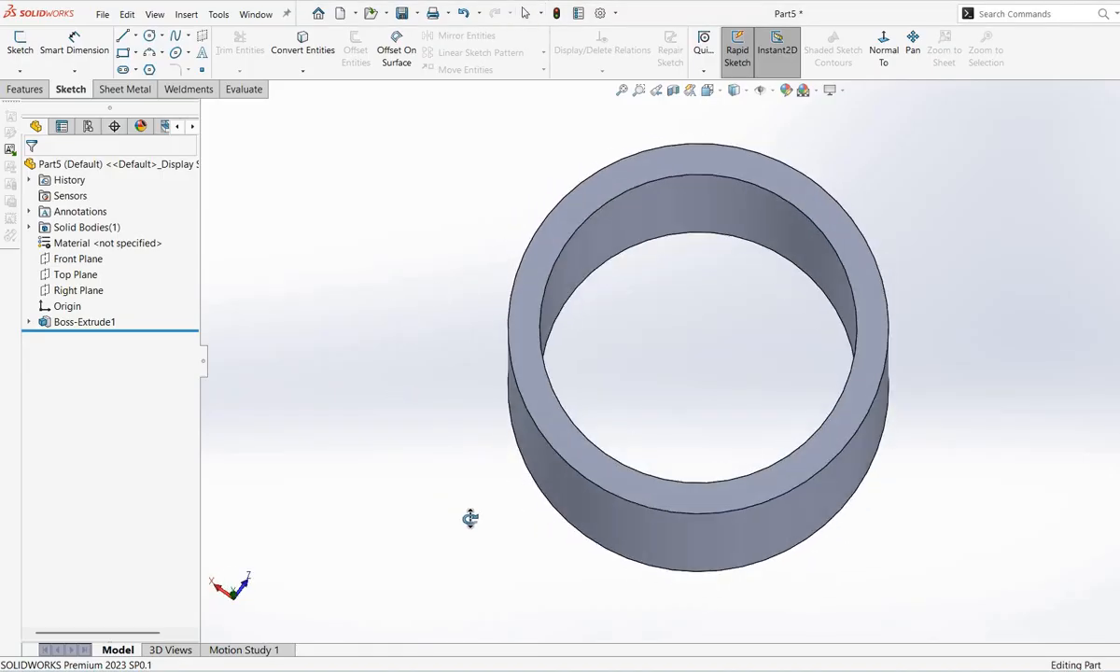
pyautogui.rightClick(78, 267)
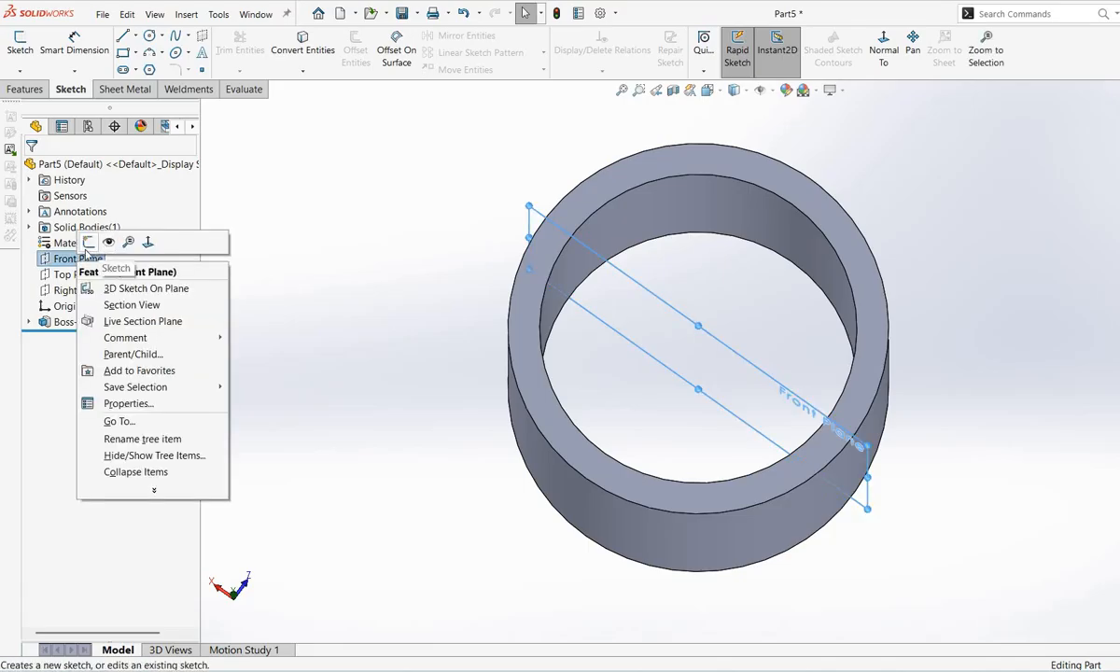
pyautogui.click(86, 246)
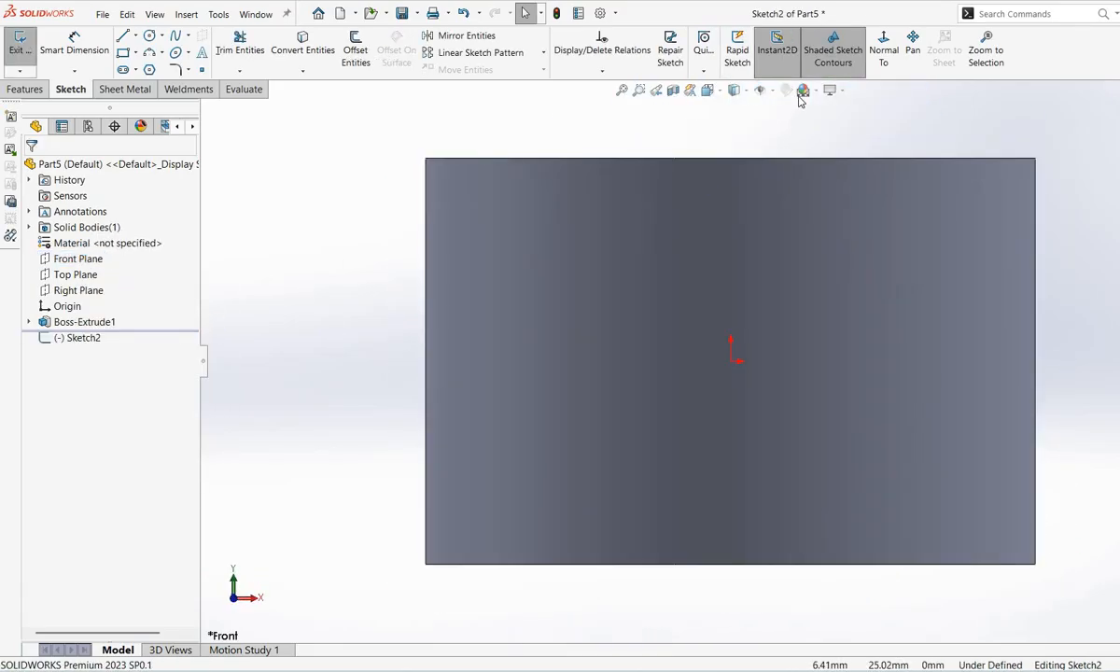
# Apply the Plain White scene as the background
pyautogui.click(803, 91)
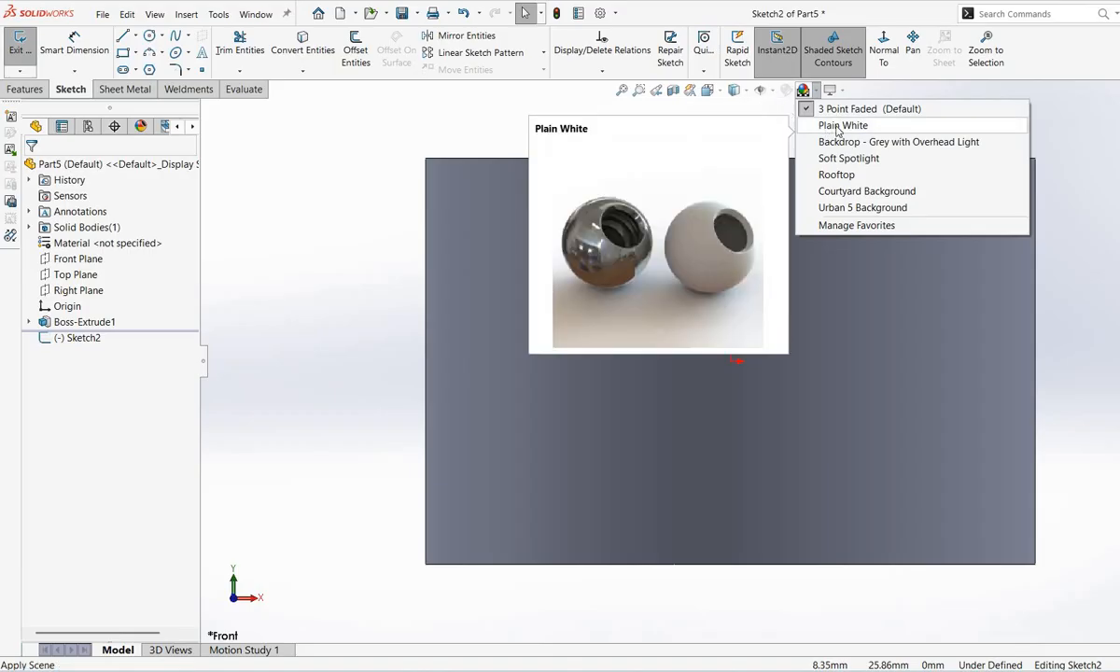
pyautogui.click(836, 130)
pyautogui.scroll(2, 975, 385)
pyautogui.scroll(-2, 956, 380)
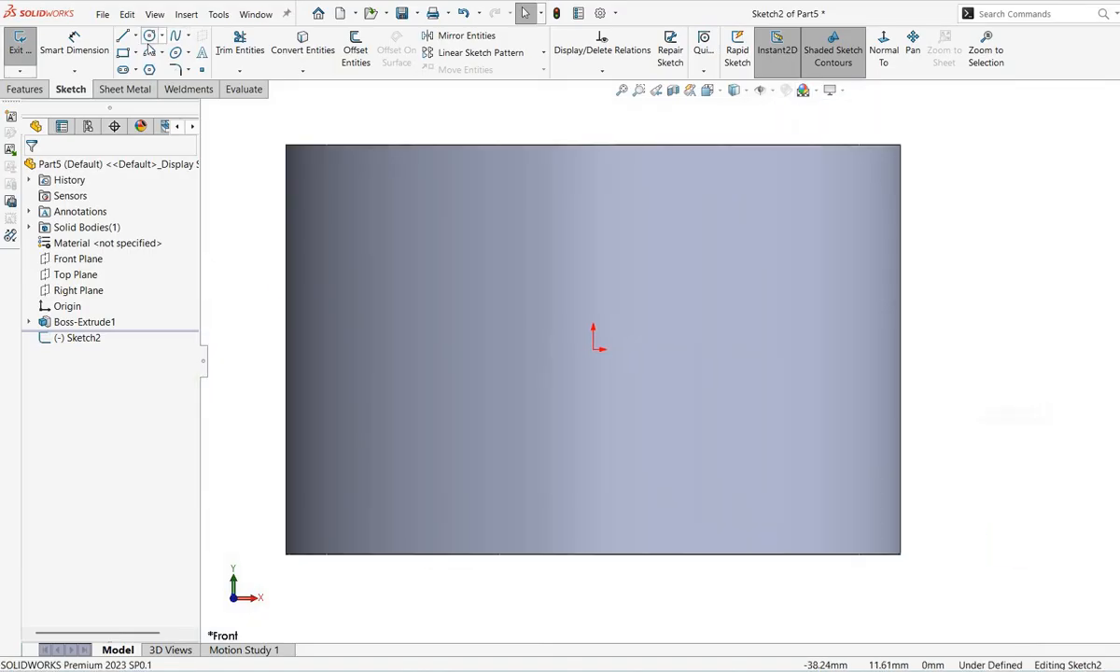
# Sketch two concentric circles at the origin of the Front Plane sketch, about 31.6 mm and 20.5 mm in diameter
pyautogui.click(150, 36)
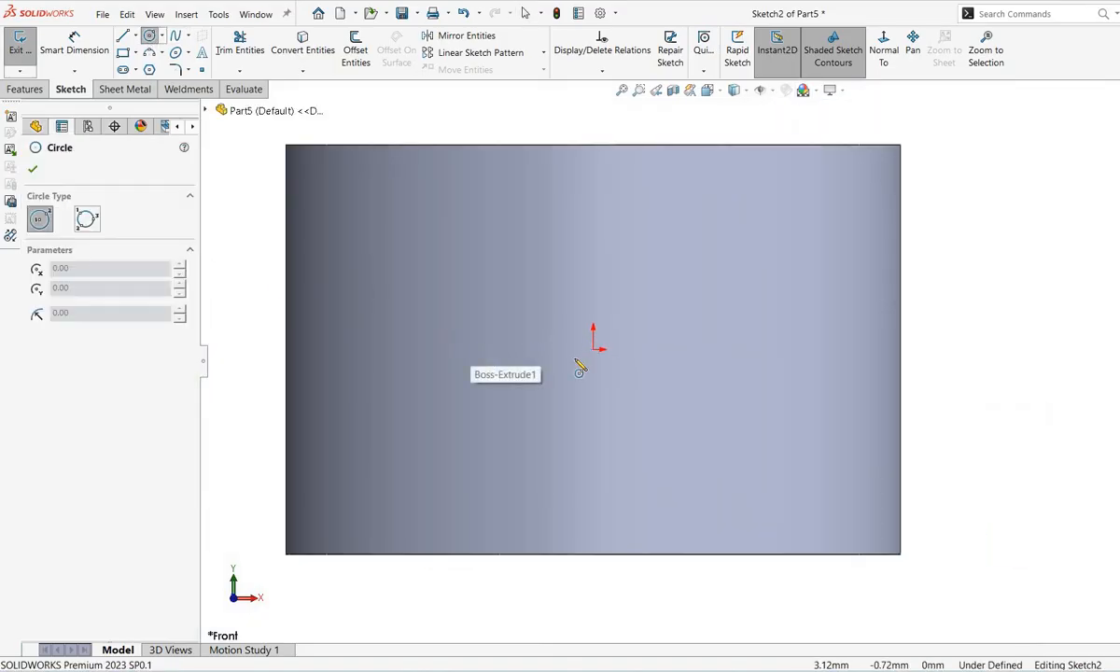
pyautogui.click(592, 349)
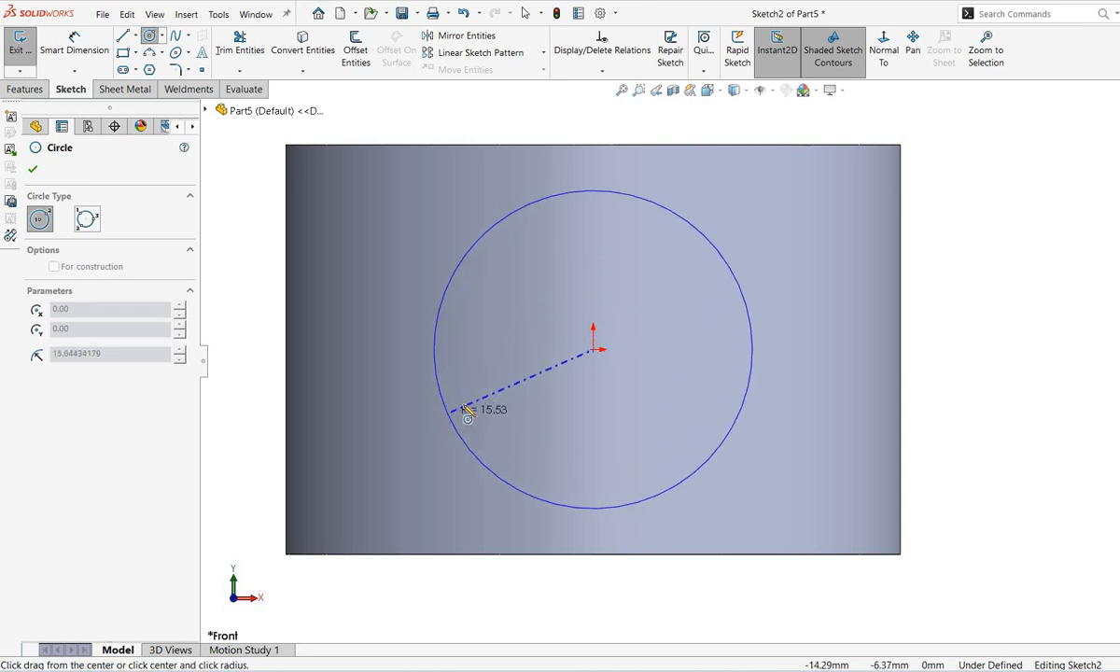
pyautogui.click(448, 420)
pyautogui.click(593, 349)
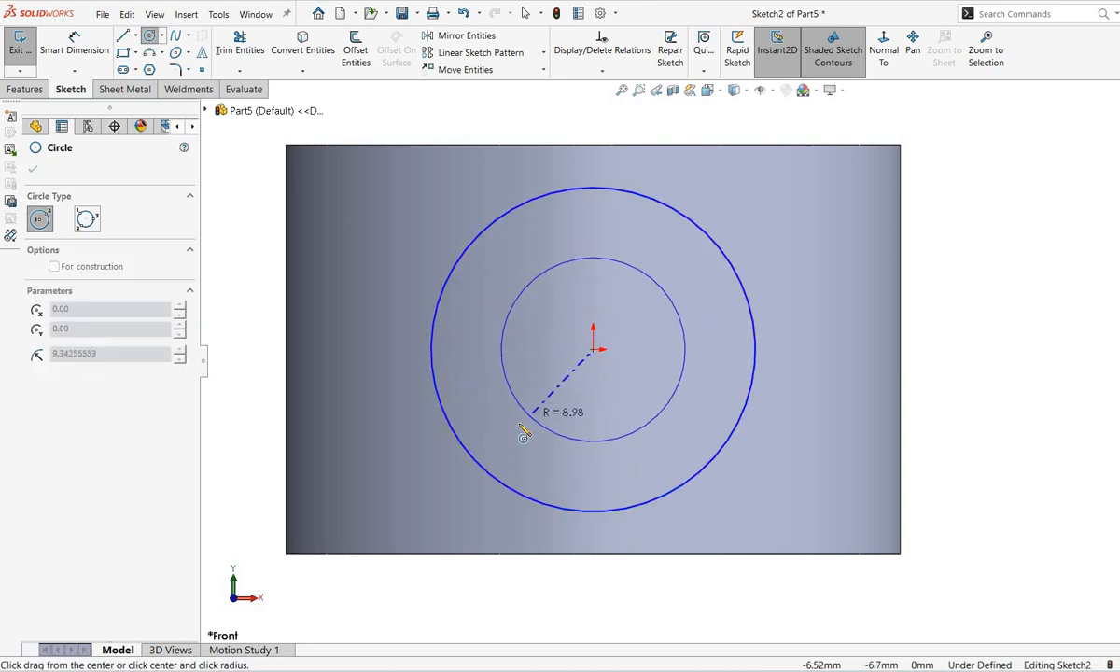
pyautogui.click(518, 423)
# Dimension the outer circle of the Front Plane sketch to a 30 mm diameter
pyautogui.rightClick(519, 422)
pyautogui.click(530, 386)
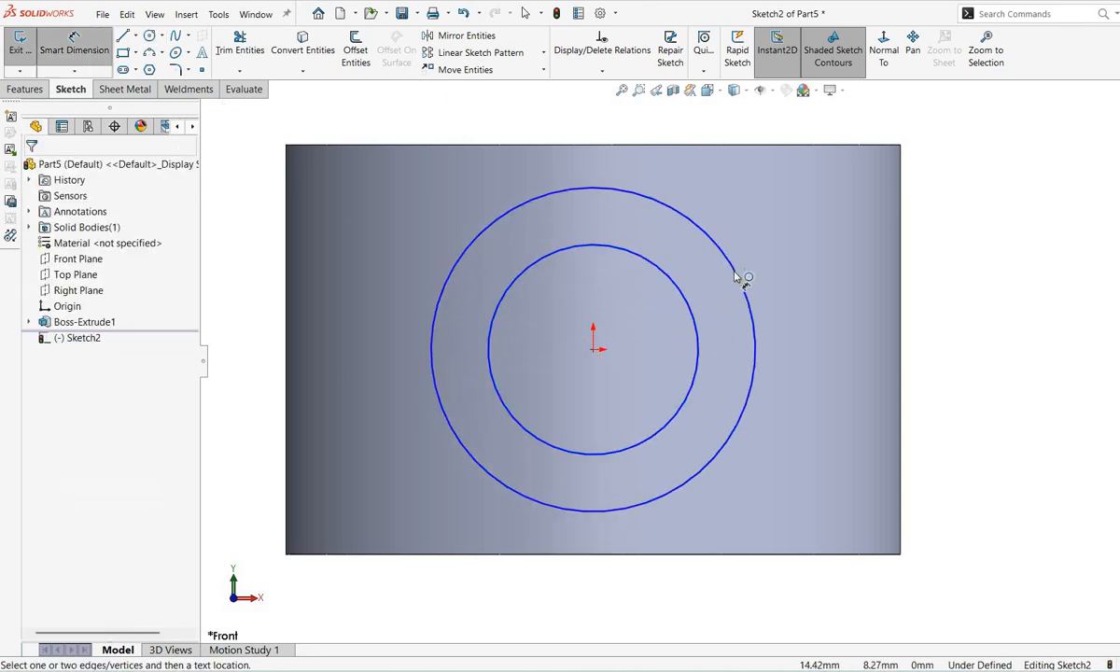
pyautogui.click(744, 276)
pyautogui.click(1031, 180)
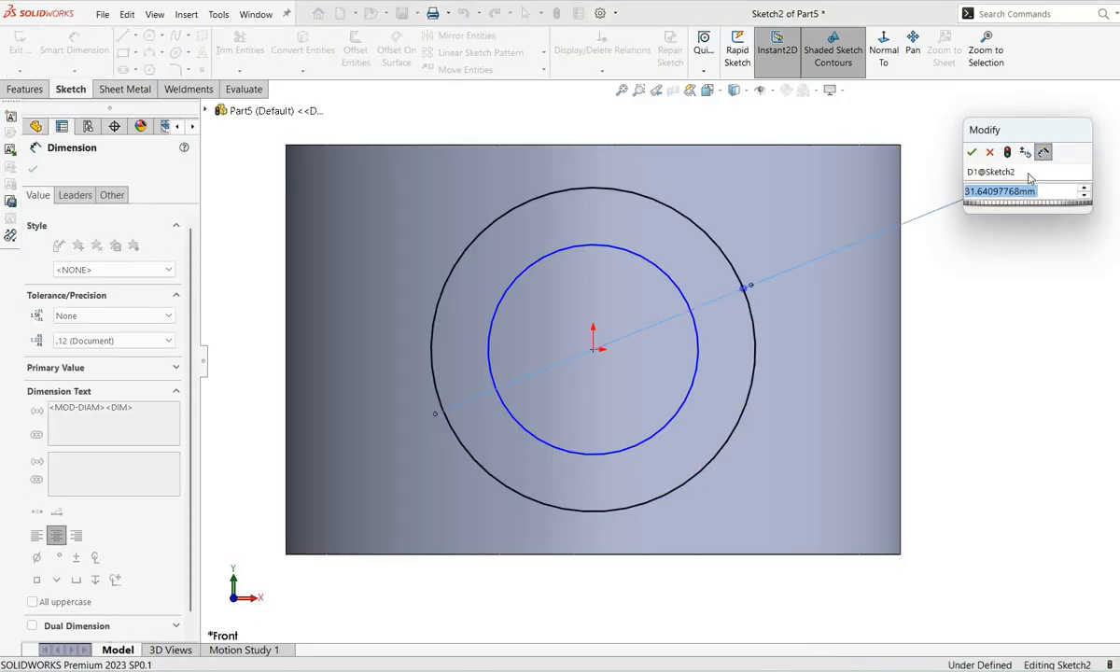
pyautogui.write('30')
pyautogui.press('Return')
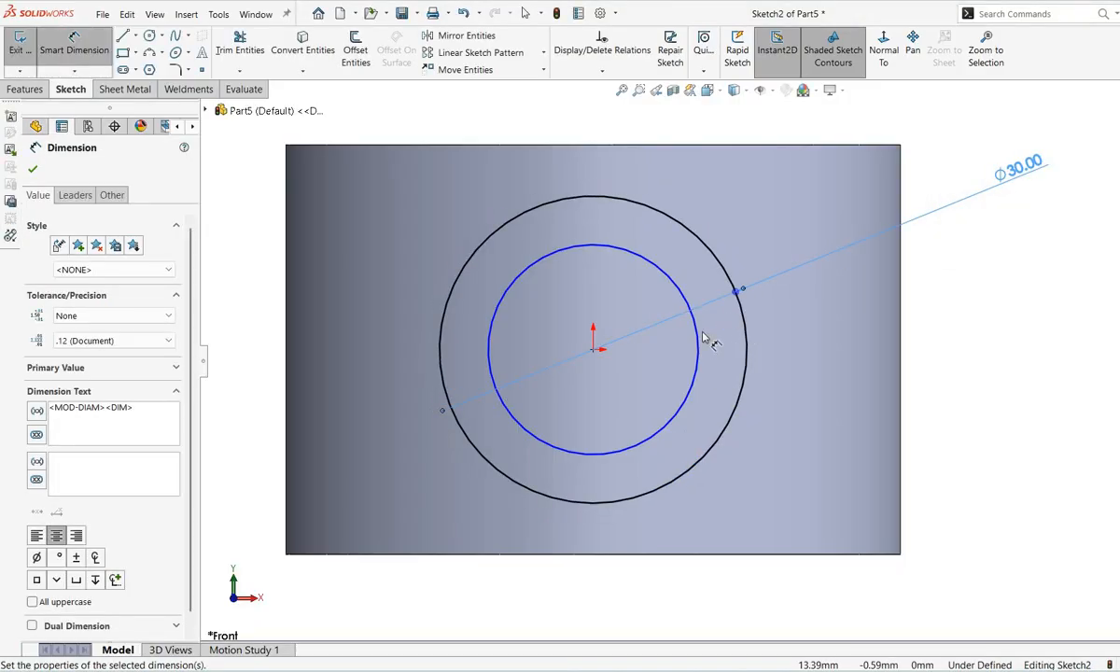
# Dimension the inner circle of the Front Plane sketch to a 20 mm diameter
pyautogui.click(697, 350)
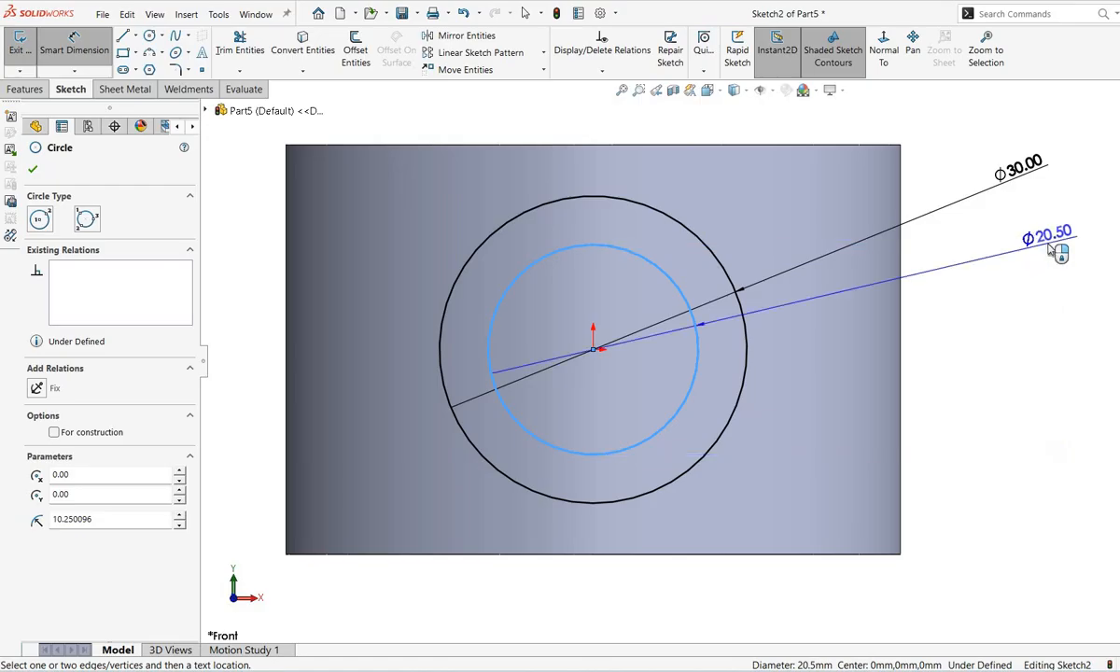
pyautogui.click(1046, 243)
pyautogui.write('20')
pyautogui.press('Return')
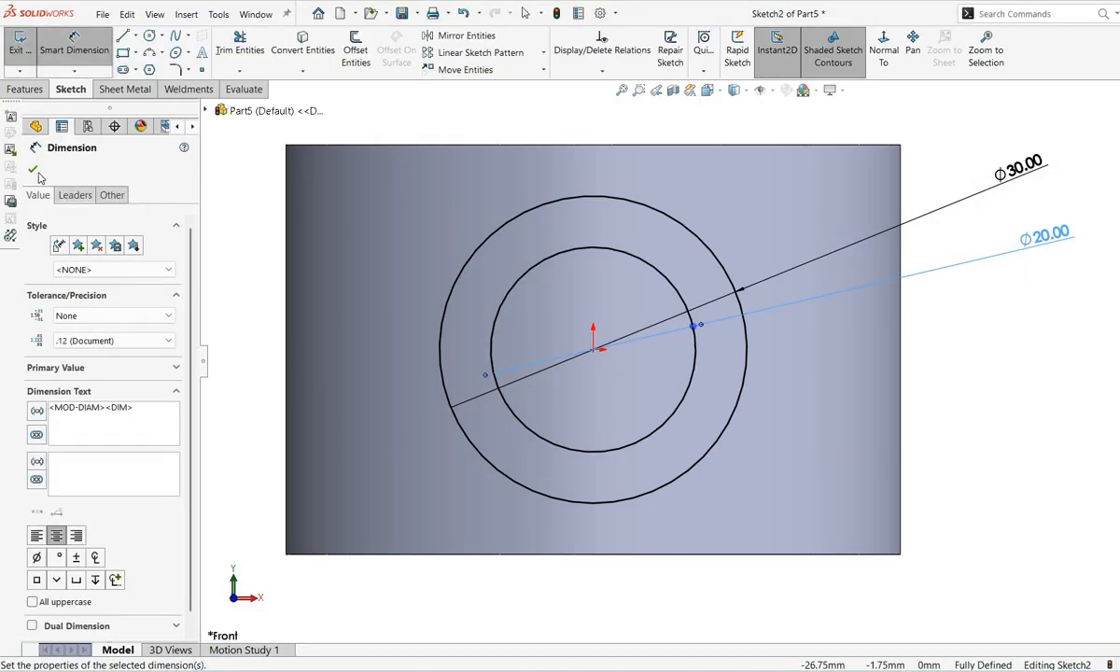
pyautogui.click(34, 170)
# Extrude the two concentric circles as a boss through the ring, Mid Plane, 100 mm deep with merged result
pyautogui.rightClick(583, 191)
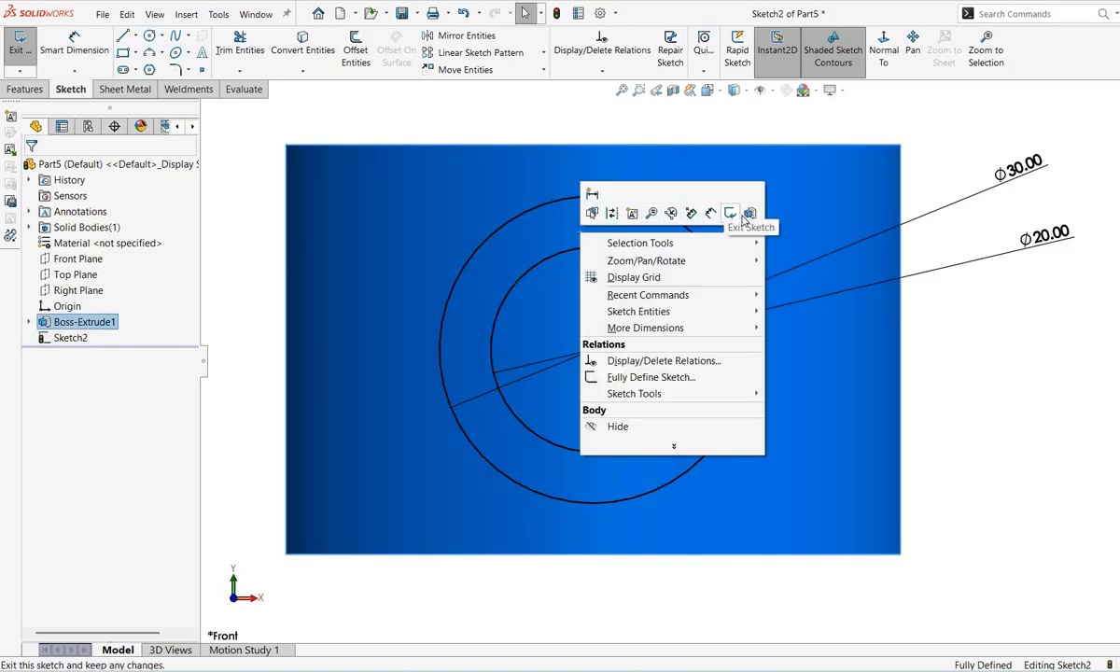
pyautogui.click(750, 214)
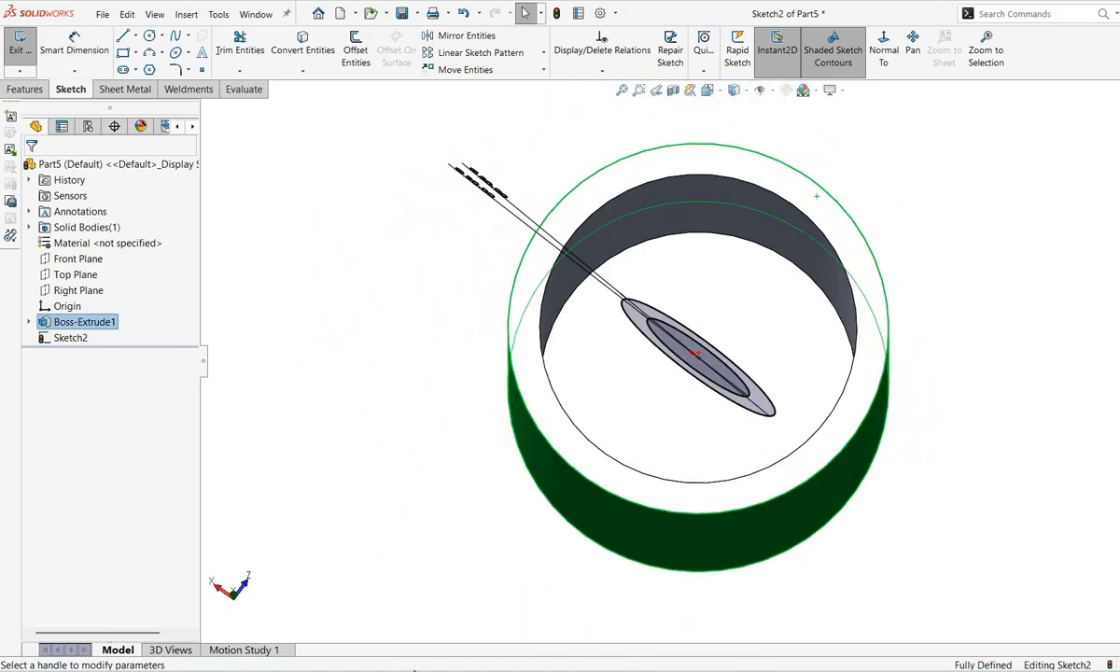
pyautogui.moveTo(159, 647)
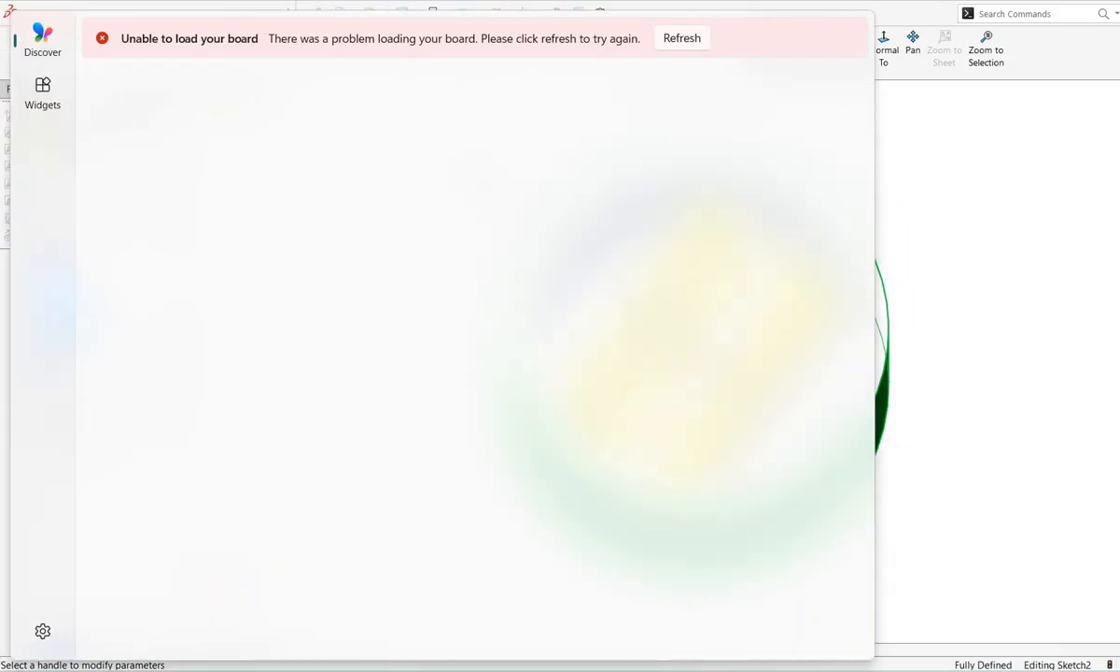
pyautogui.click(986, 329)
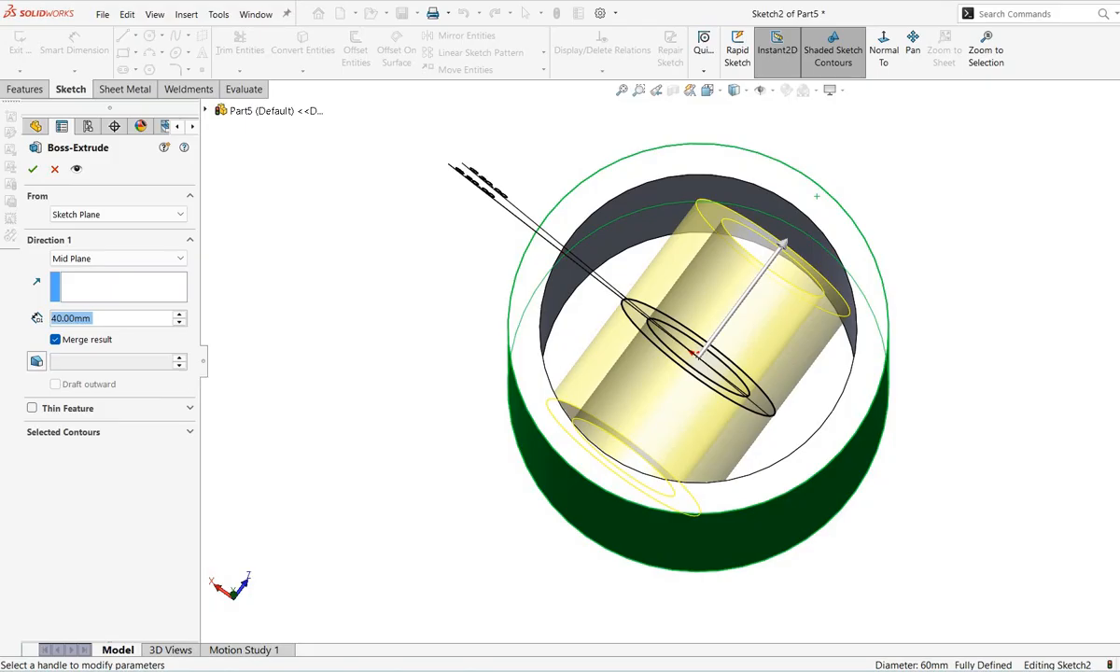
pyautogui.write('100')
pyautogui.press('Return')
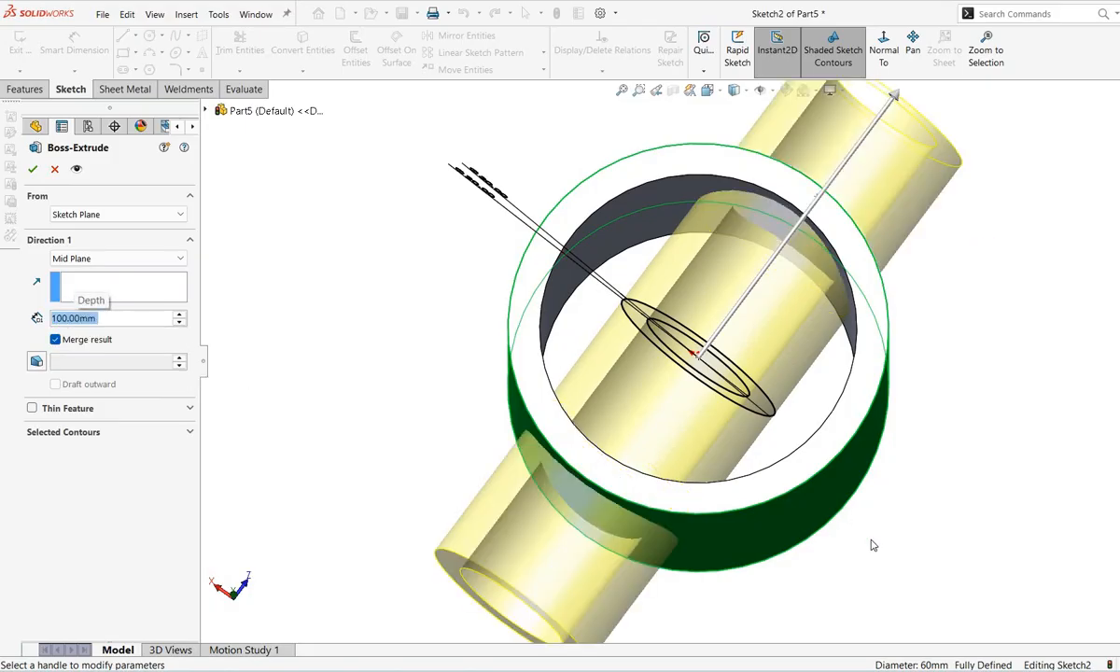
pyautogui.moveTo(865, 397); pyautogui.dragTo(855, 329, button='middle')
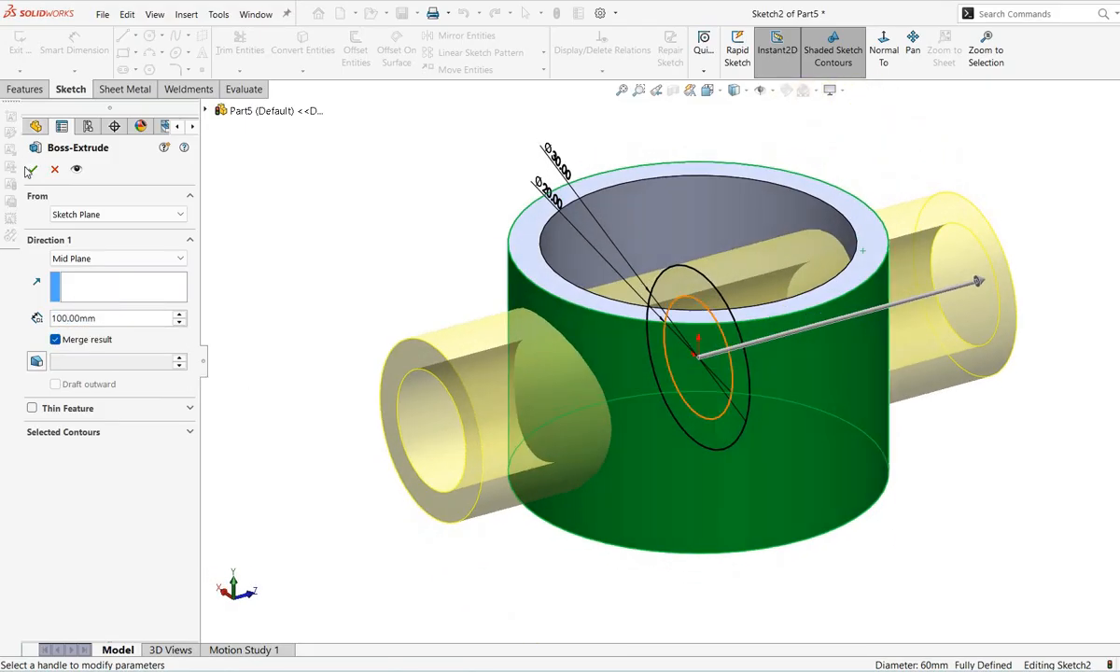
pyautogui.press('Return')
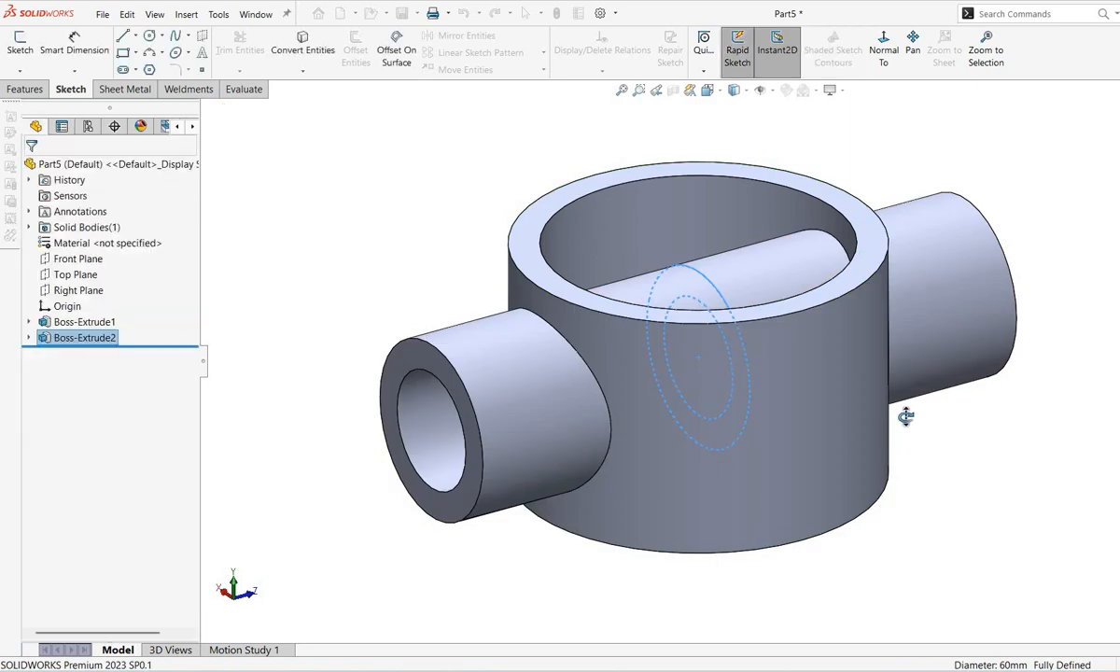
# Start a sketch on the Top Plane
pyautogui.moveTo(902, 415)
pyautogui.mouseDown(button='middle')
pyautogui.moveTo(682, 415)
pyautogui.moveTo(657, 448)
pyautogui.moveTo(833, 411)
pyautogui.moveTo(844, 420)
pyautogui.mouseUp(button='middle')
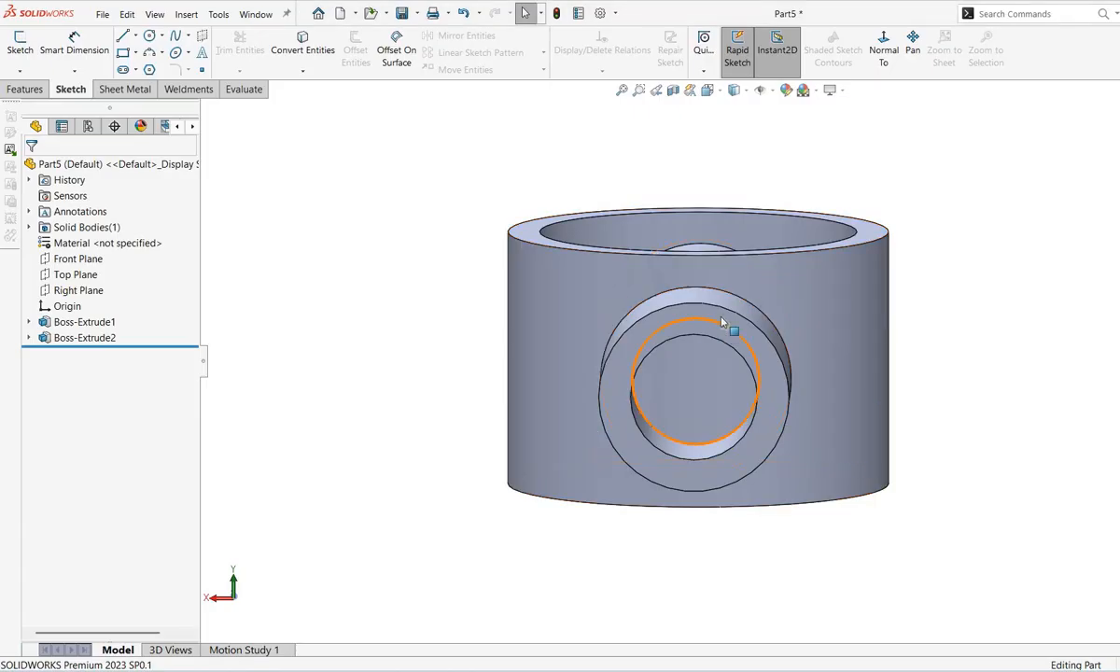
pyautogui.moveTo(676, 295)
pyautogui.mouseDown(button='middle')
pyautogui.moveTo(725, 471)
pyautogui.moveTo(767, 529)
pyautogui.moveTo(761, 516)
pyautogui.mouseUp(button='middle')
pyautogui.scroll(-2, 760, 516)
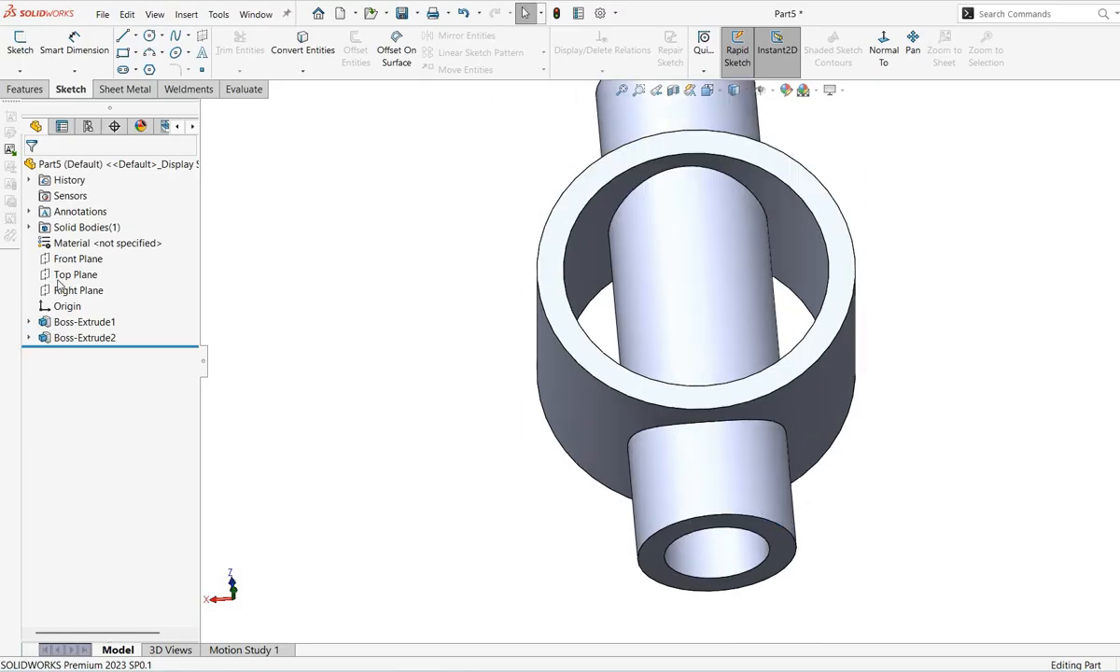
pyautogui.moveTo(75, 276)
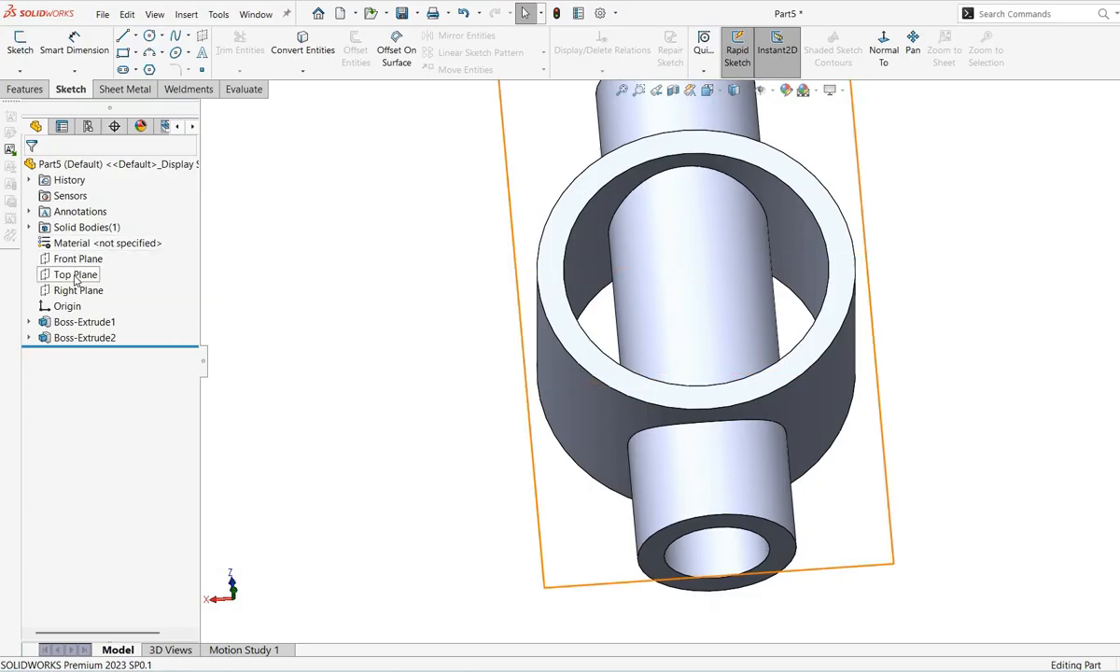
pyautogui.rightClick(75, 279)
pyautogui.click(88, 254)
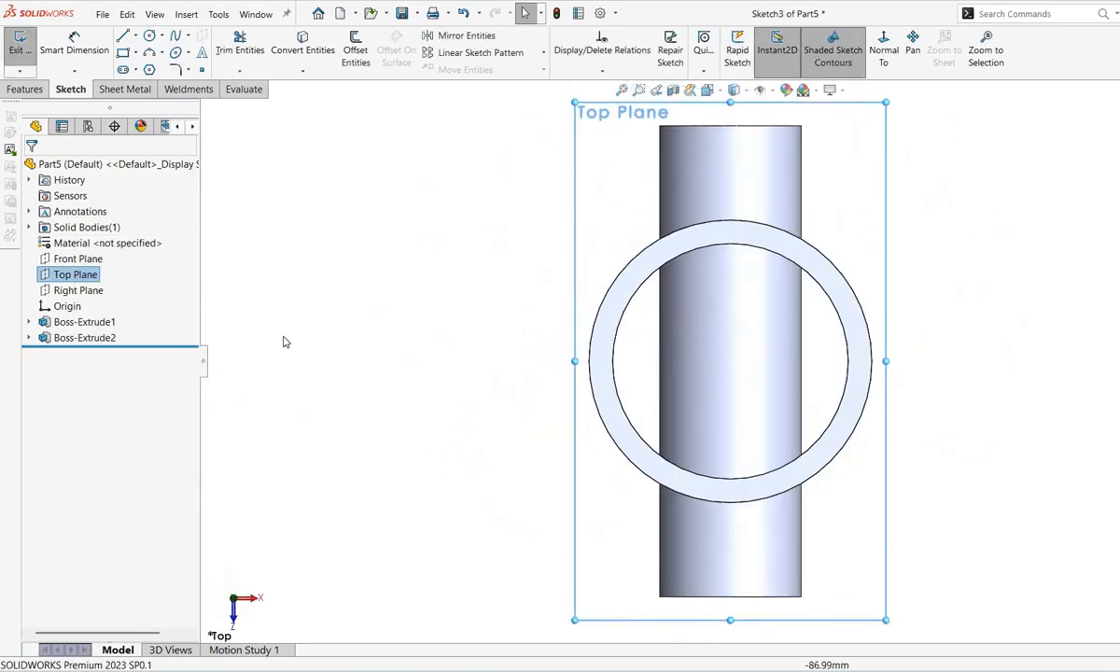
# Sketch two concentric circles on the tube's front end, centred about 41 mm straight below the origin, the inner one about 13.2 mm in diameter
pyautogui.scroll(2, 791, 505)
pyautogui.scroll(-2, 788, 501)
pyautogui.click(150, 35)
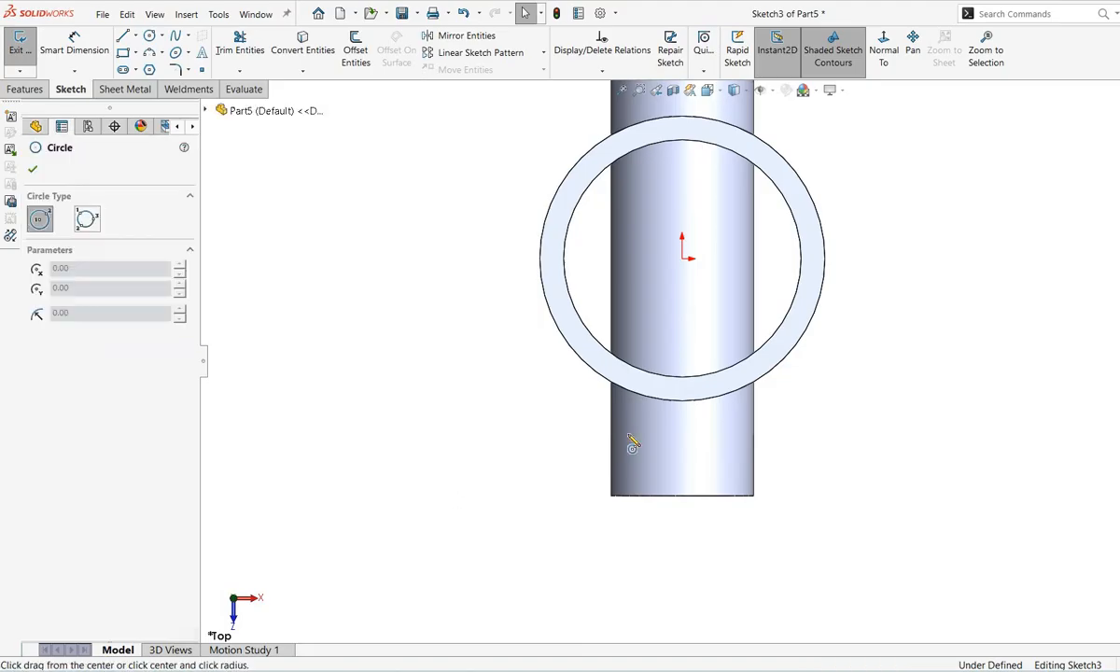
pyautogui.click(683, 454)
pyautogui.click(642, 463)
pyautogui.click(682, 454)
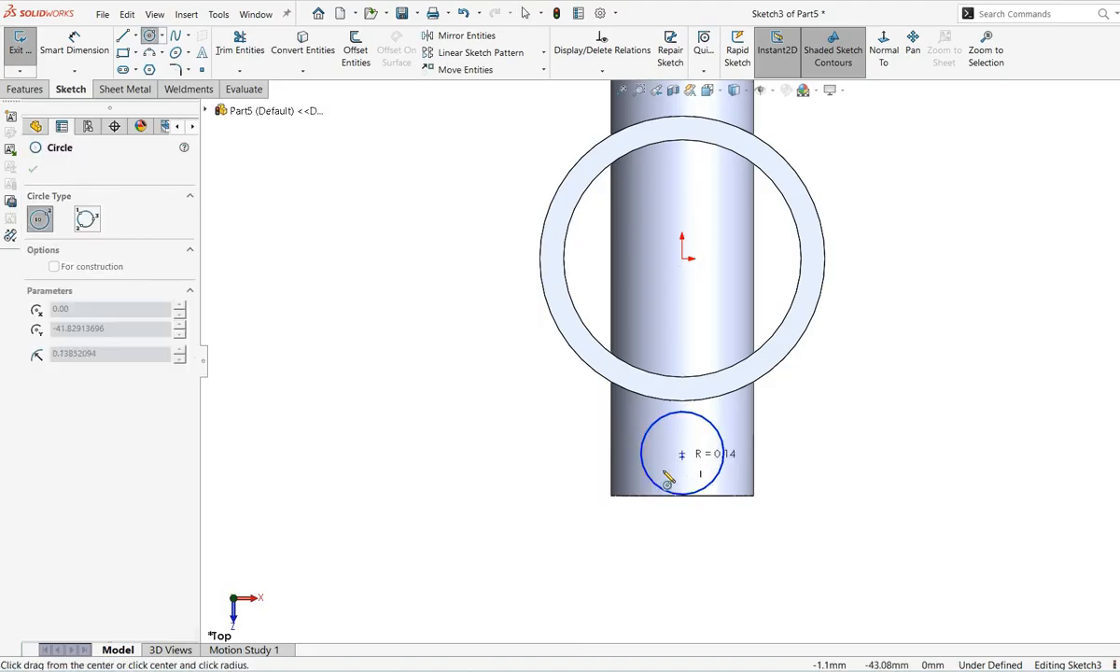
pyautogui.press('Escape')
pyautogui.moveTo(534, 390); pyautogui.dragTo(441, 574, button='right')
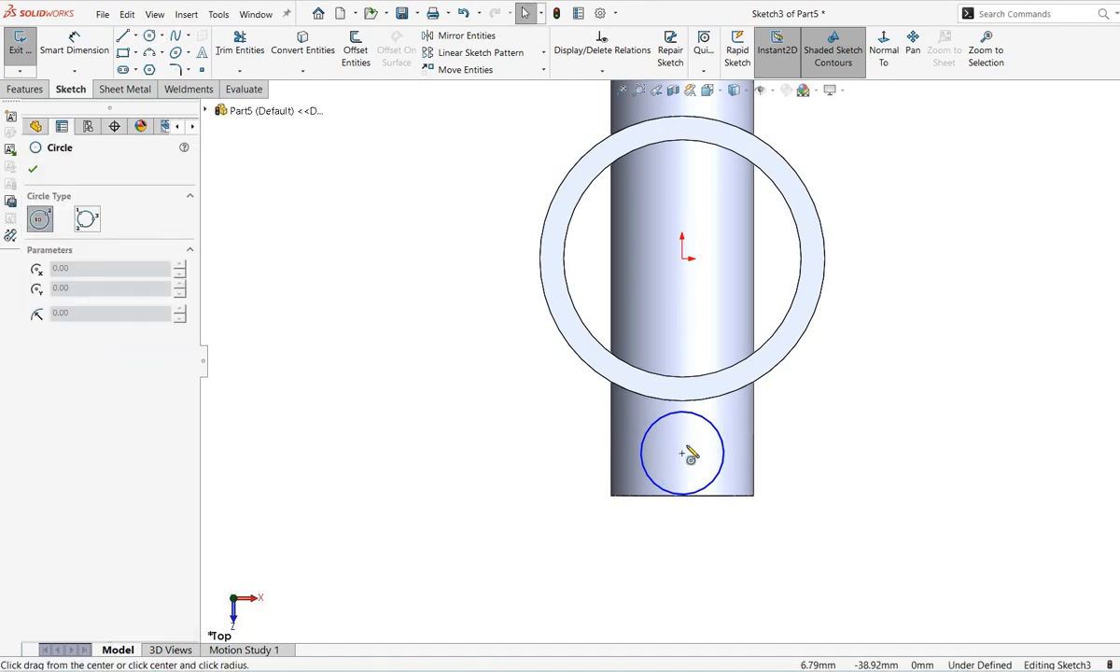
pyautogui.click(682, 452)
pyautogui.click(659, 432)
pyautogui.rightClick(659, 432)
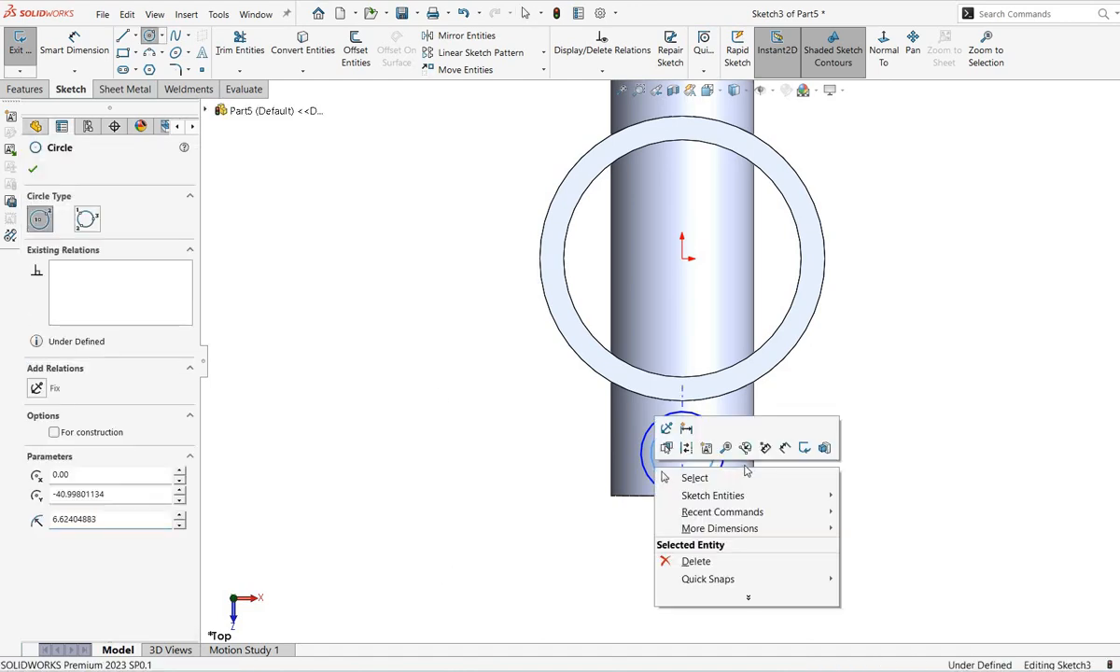
# Dimension the outer circle of the Top Plane sketch to a 15 mm diameter
pyautogui.click(743, 446)
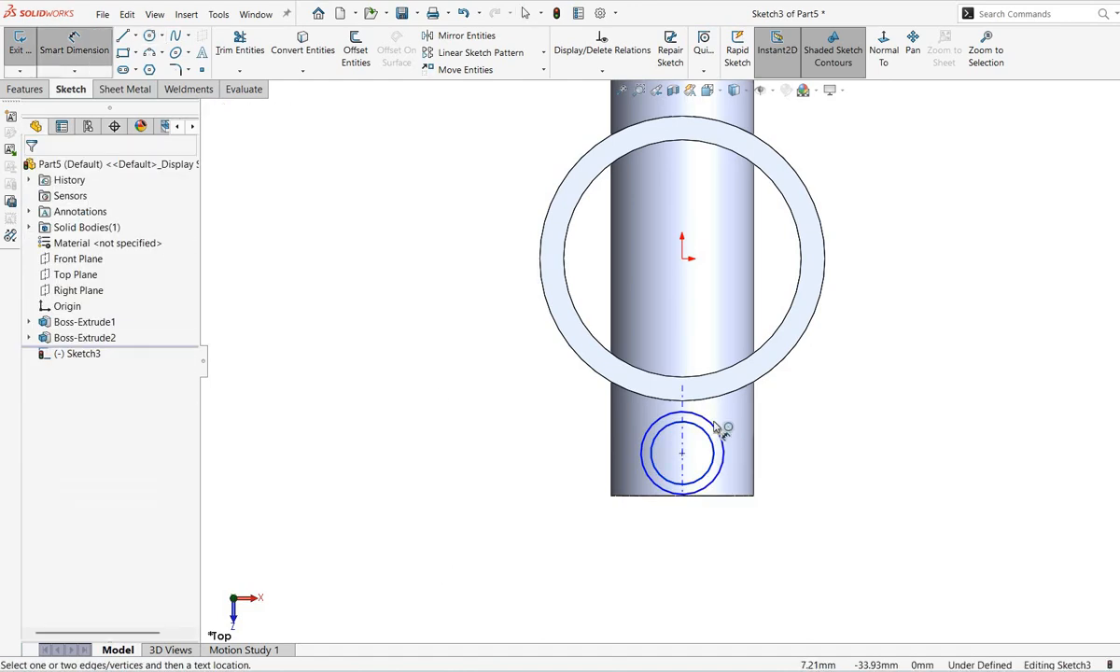
pyautogui.click(718, 432)
pyautogui.click(877, 365)
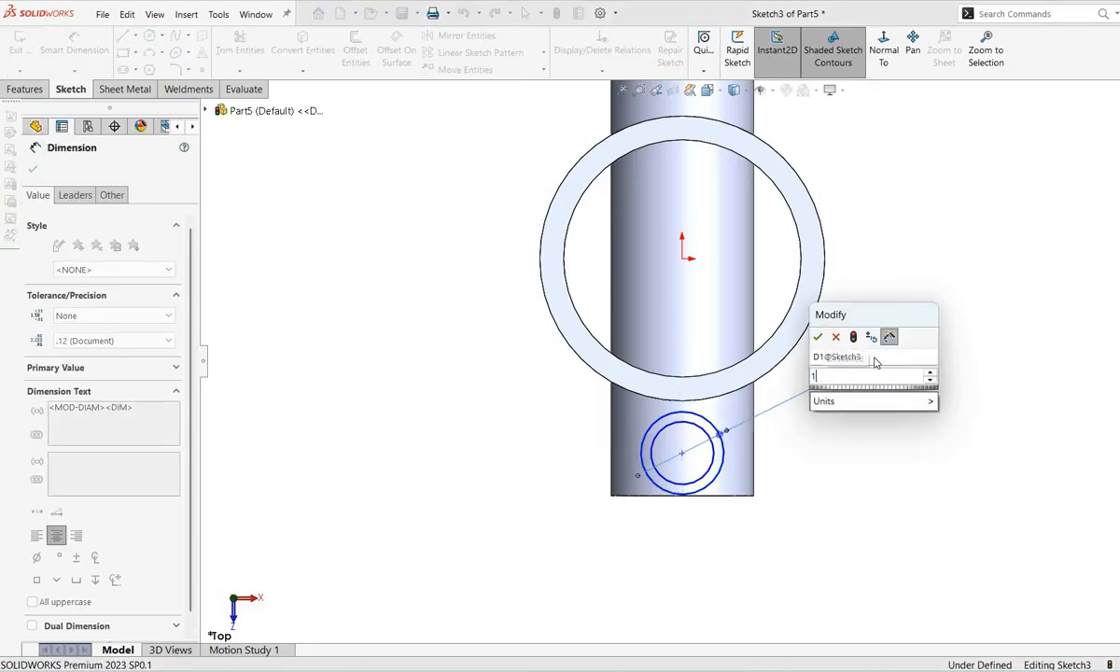
pyautogui.press('Return')
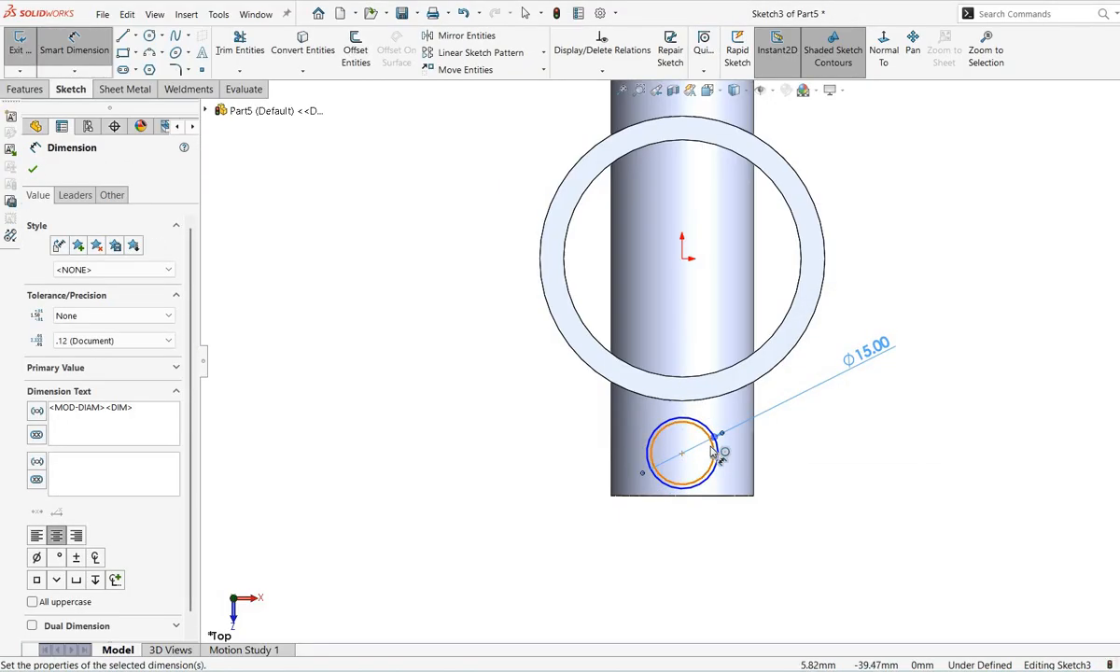
# Dimension the inner circle of the Top Plane sketch to a 10 mm diameter
pyautogui.scroll(-3, 714, 448)
pyautogui.click(729, 422)
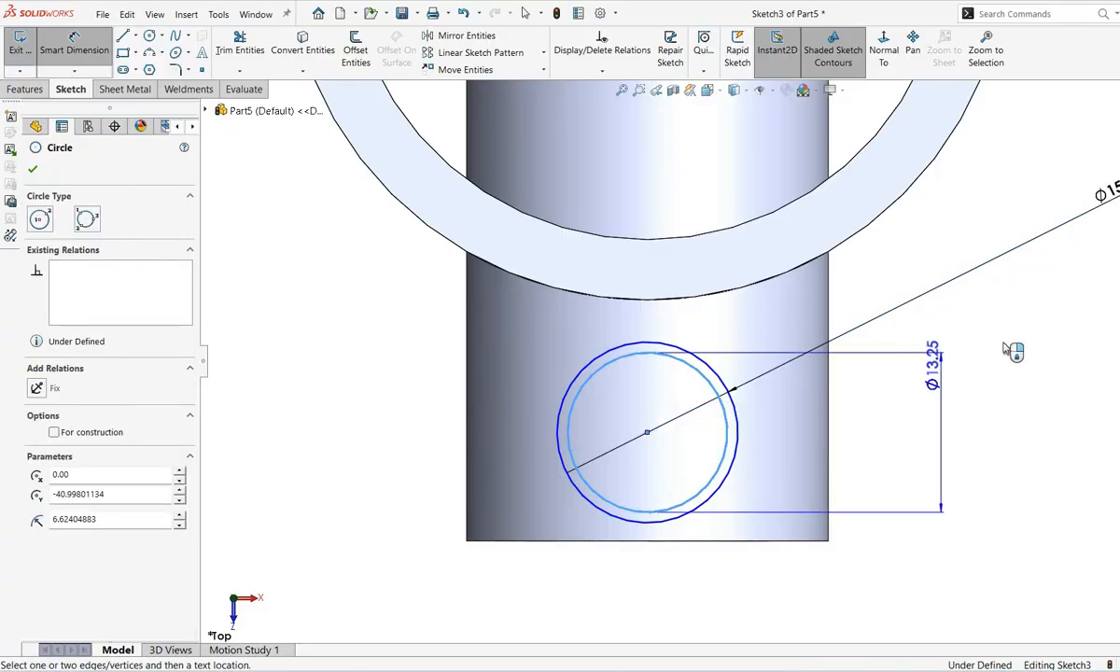
pyautogui.click(1017, 407)
pyautogui.write('10')
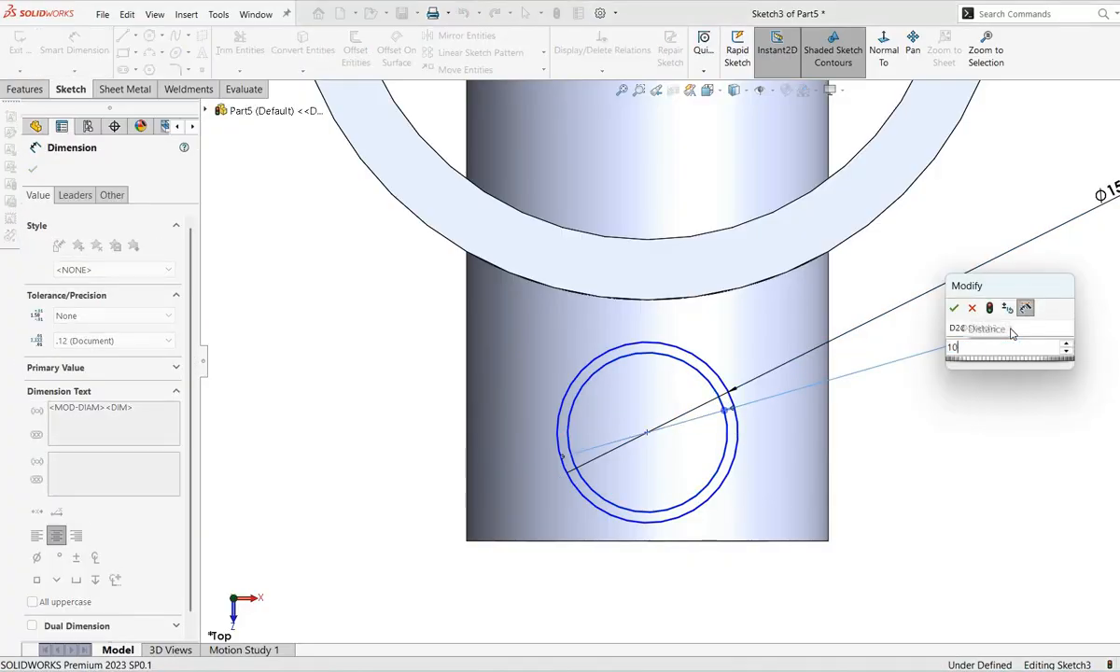
pyautogui.press('Return')
pyautogui.scroll(3, 869, 360)
pyautogui.scroll(2, 865, 355)
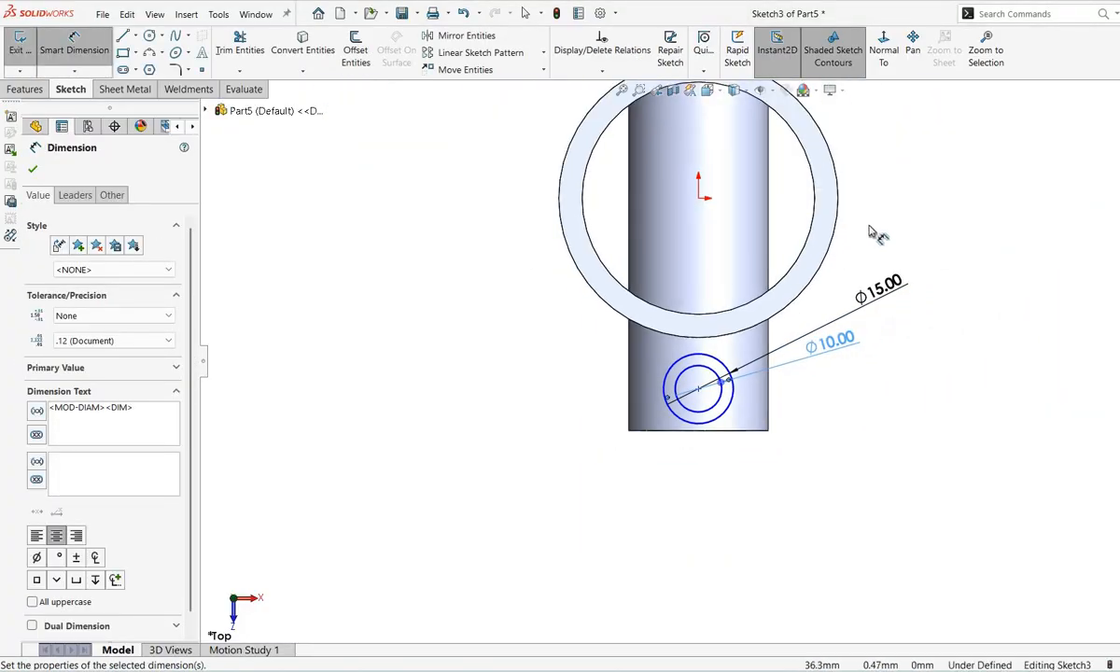
pyautogui.scroll(-1, 872, 231)
pyautogui.click(32, 172)
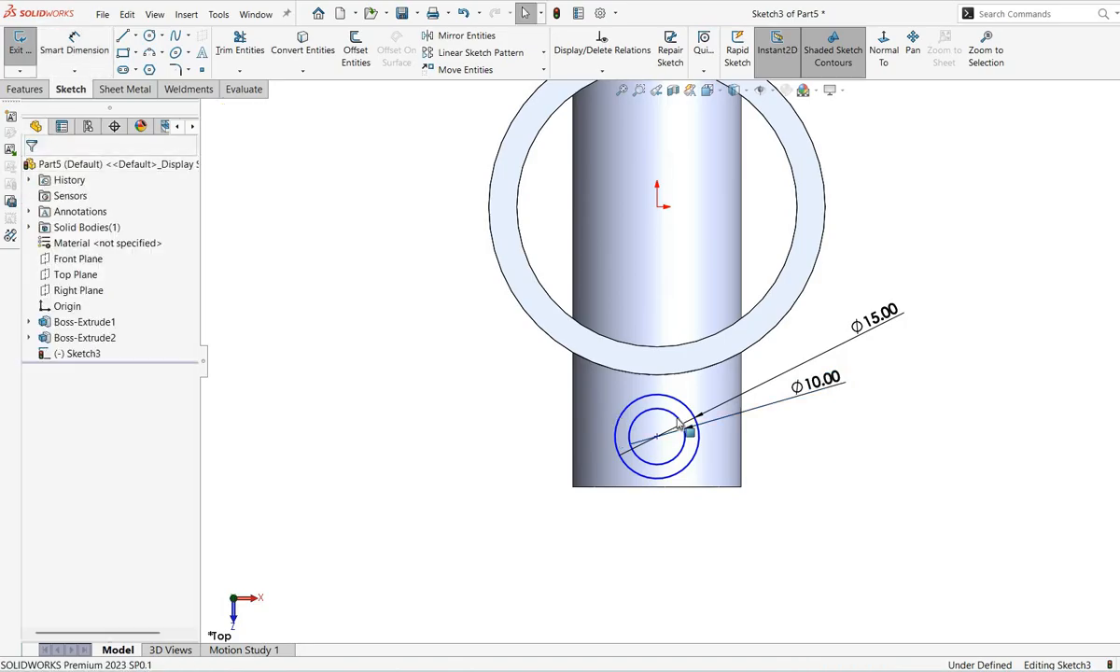
# Add a Vertical relation between the origin and the centre of the two small circles
pyautogui.click(657, 205)
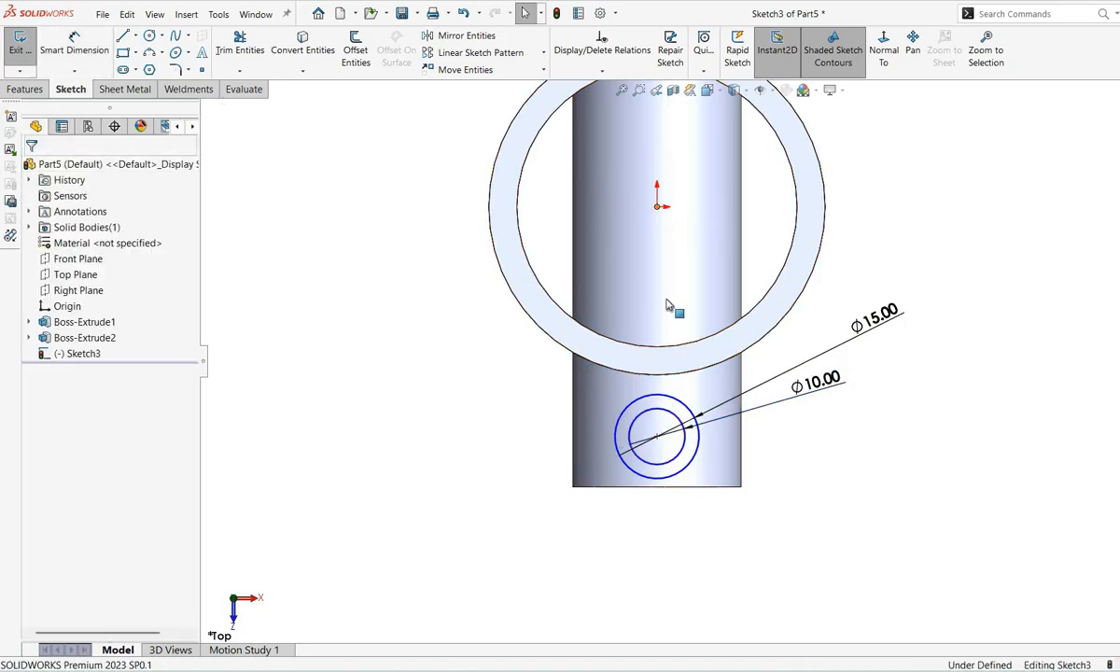
pyautogui.keyDown('ctrl'); pyautogui.click(657, 435); pyautogui.keyUp('ctrl')
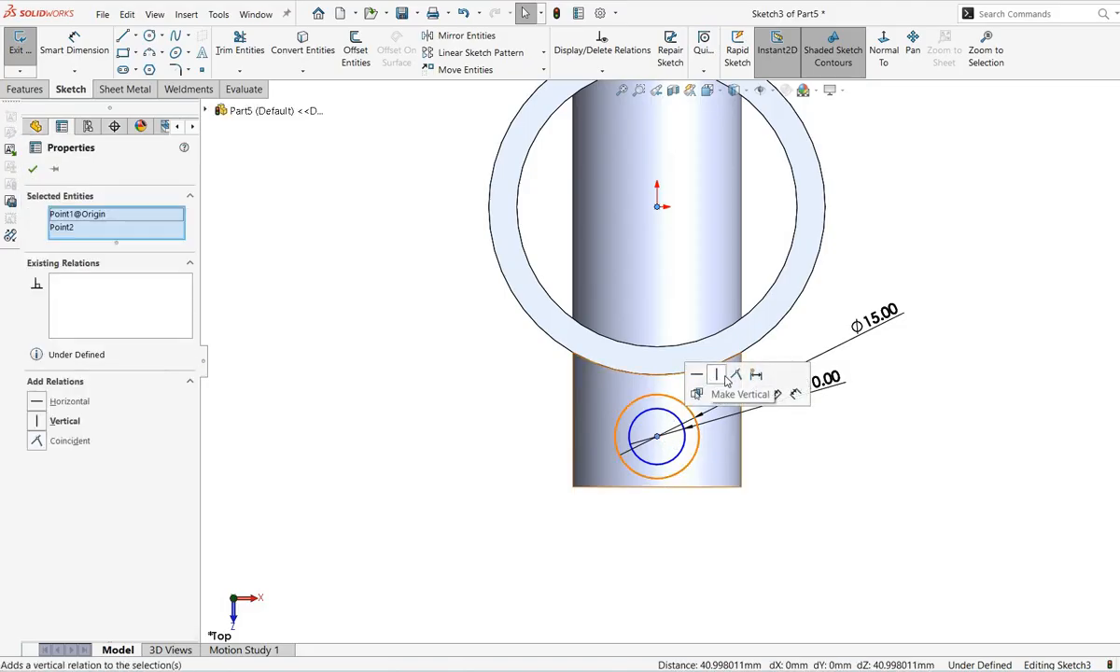
pyautogui.click(725, 376)
pyautogui.click(36, 169)
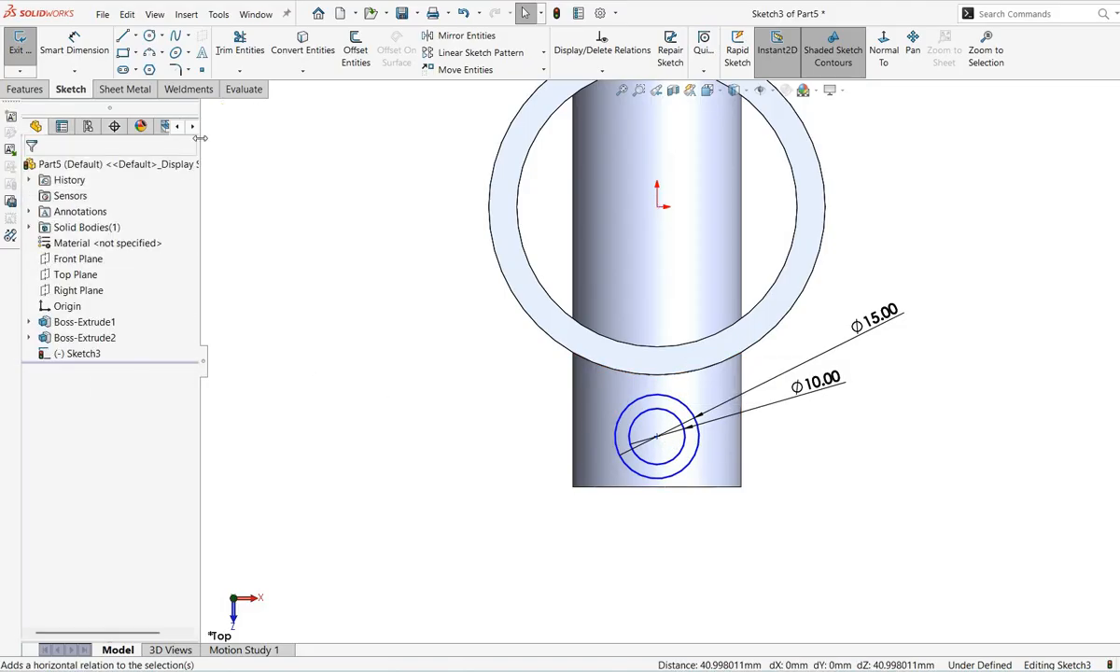
# Dimension the small circles' centre 10 mm from the end edge of the cross tube
pyautogui.click(75, 42)
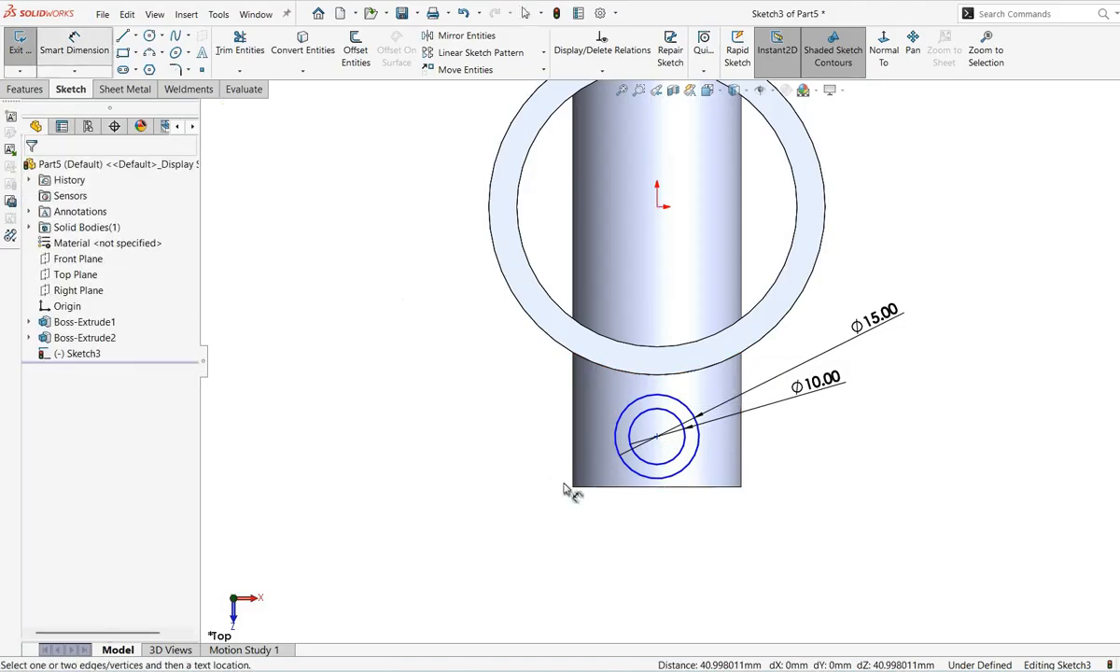
pyautogui.click(660, 497)
pyautogui.click(653, 486)
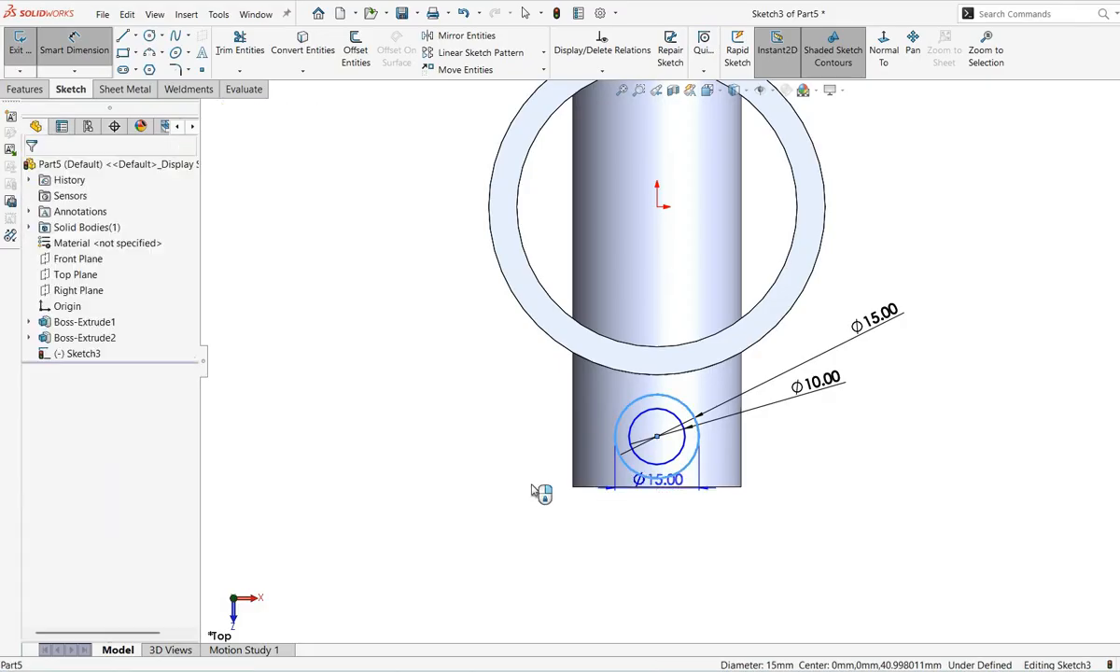
pyautogui.click(508, 487)
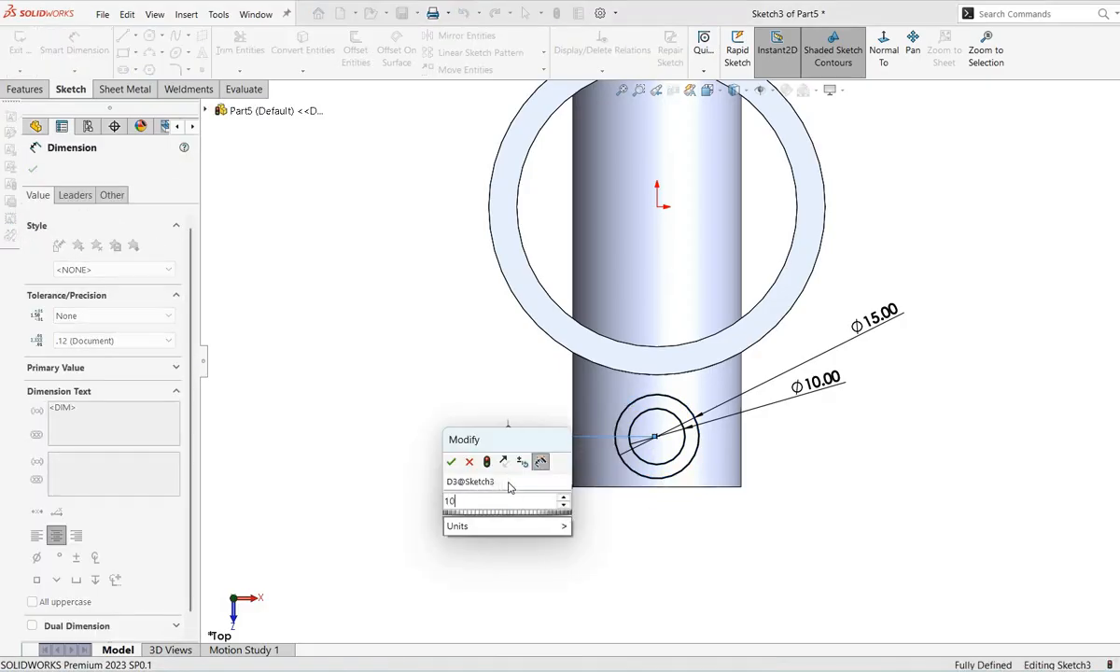
pyautogui.press('Return')
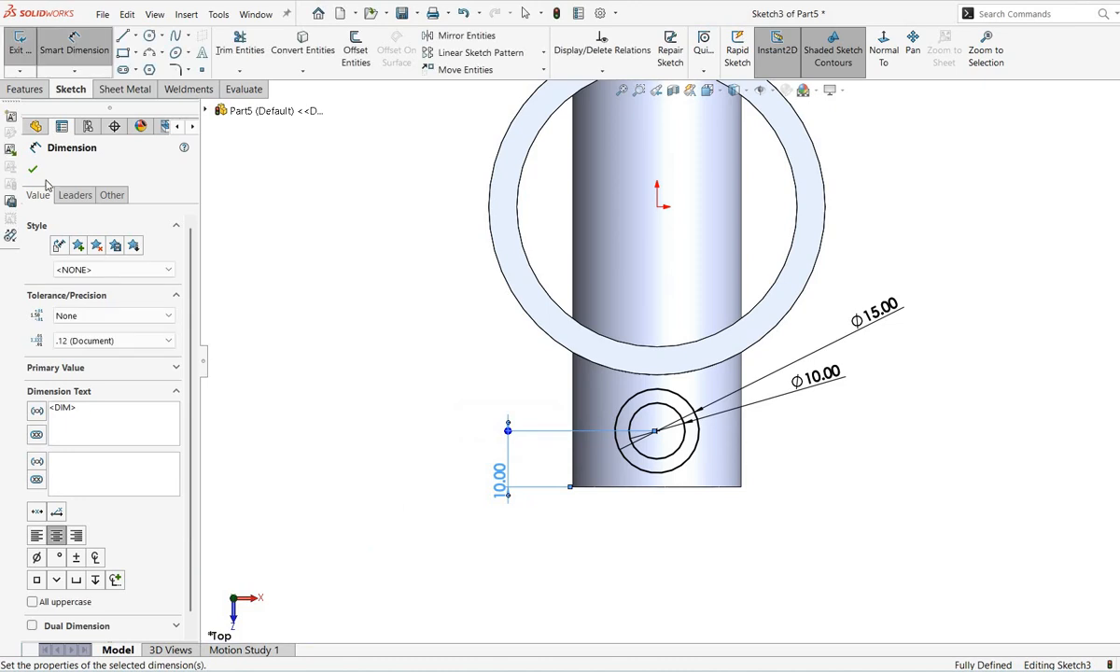
pyautogui.click(34, 169)
# Extrude the sketch of the two small circles as a merged boss, Mid Plane, 36 mm deep
pyautogui.rightClick(408, 367)
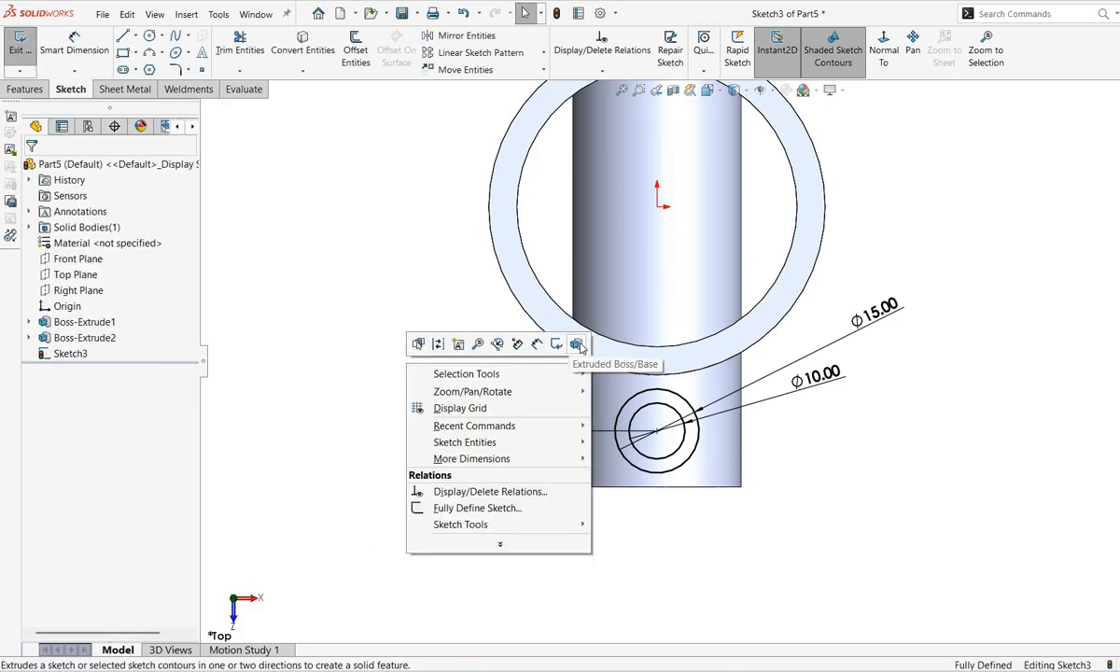
pyautogui.click(575, 346)
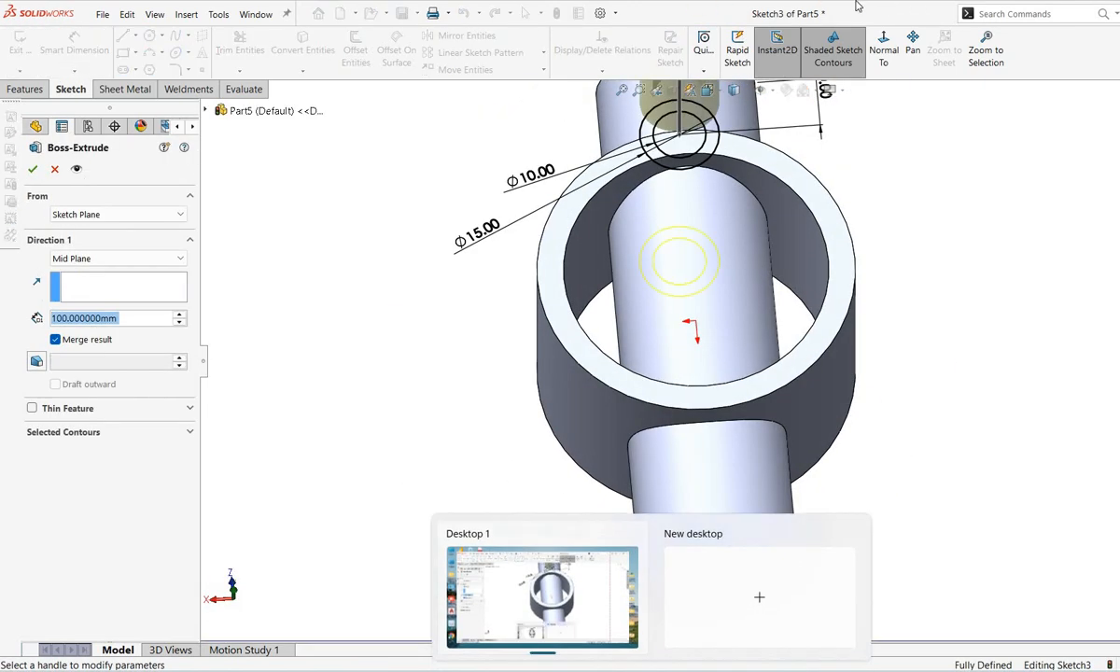
pyautogui.moveTo(730, 290); pyautogui.dragTo(500, 310, button='middle')
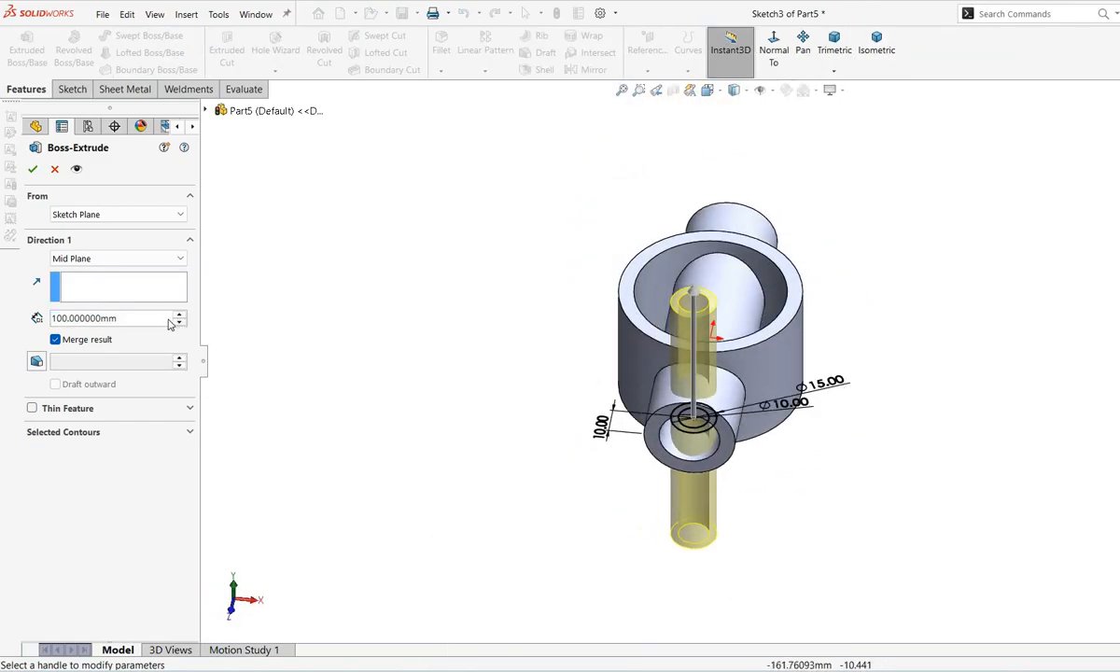
pyautogui.doubleClick(126, 319)
pyautogui.write('36')
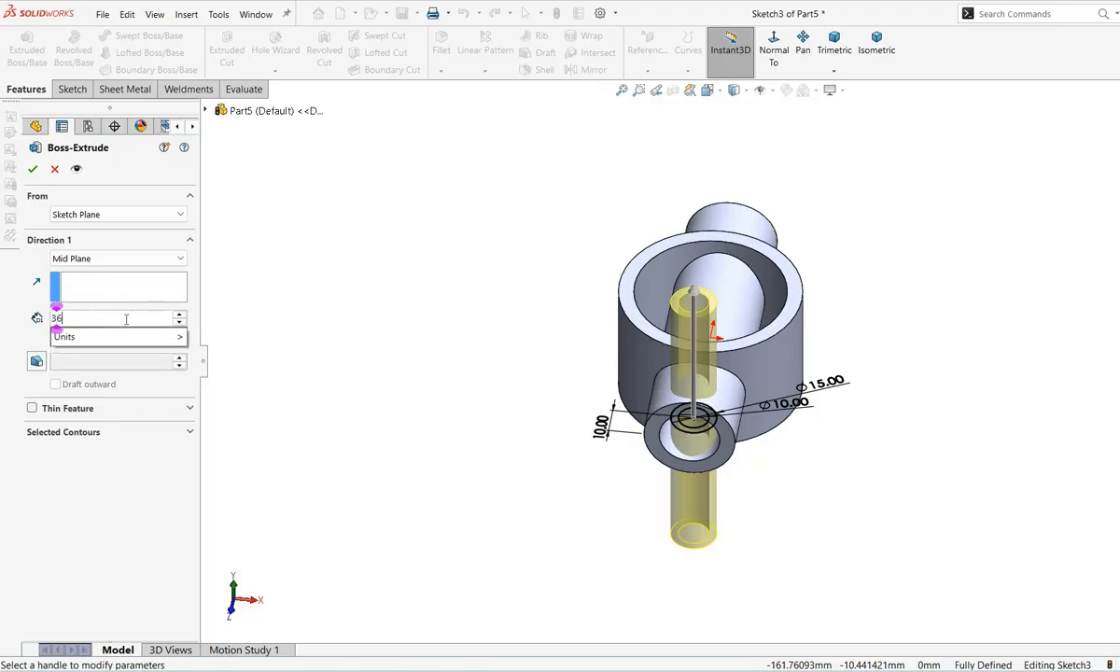
pyautogui.press('Return')
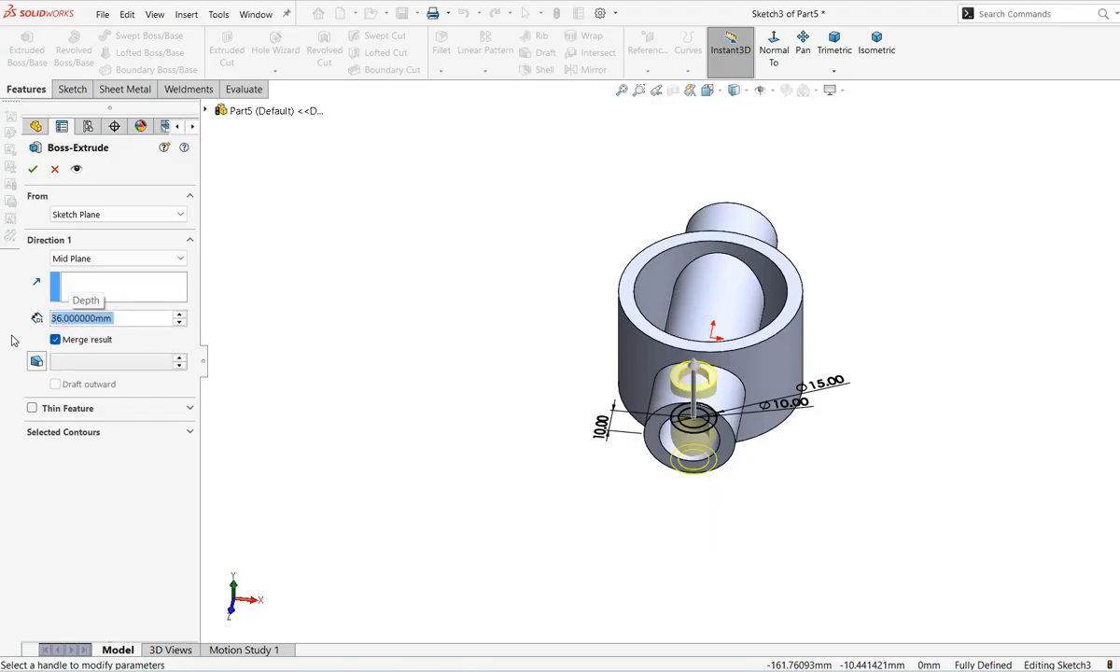
pyautogui.click(37, 170)
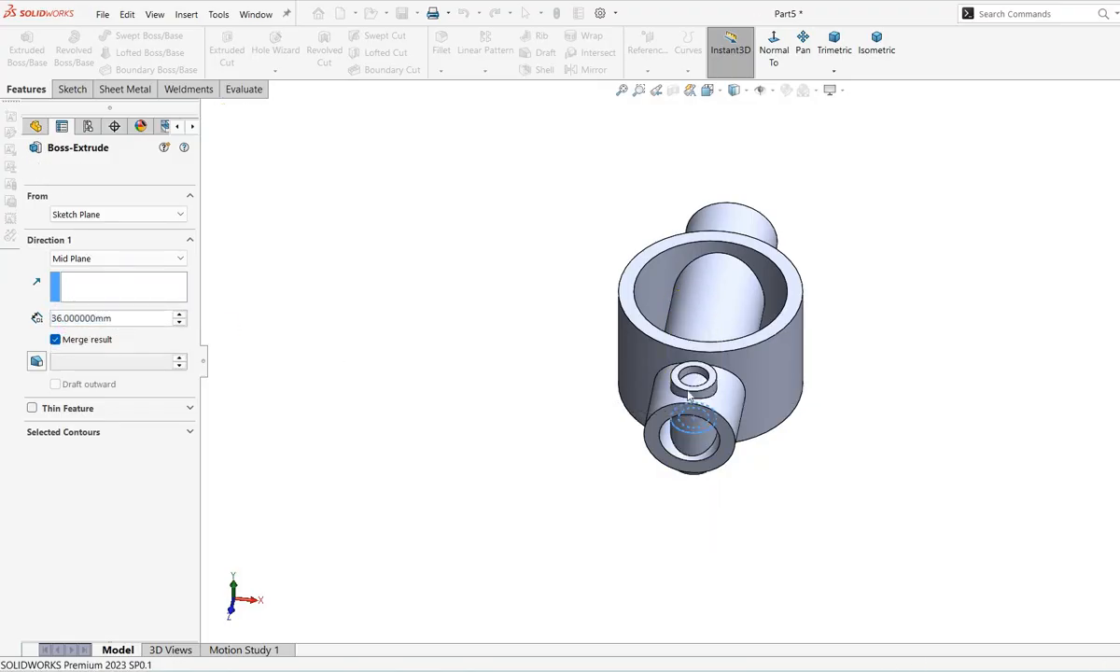
# Convert the small boss's inner circular edge into a sketch on its ring-shaped end face and cut it Through All
pyautogui.moveTo(551, 420)
pyautogui.mouseDown(button='middle')
pyautogui.moveTo(902, 400)
pyautogui.moveTo(512, 384)
pyautogui.mouseUp(button='middle')
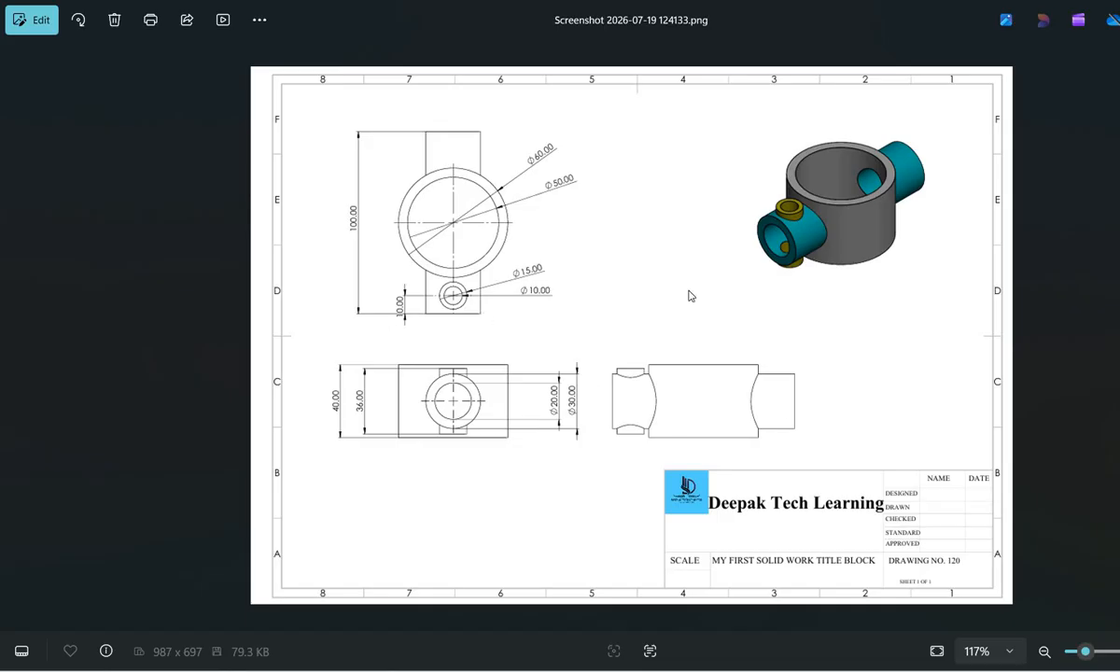
pyautogui.hotkey('alt', 'Tab')
pyautogui.moveTo(887, 364); pyautogui.dragTo(956, 439, button='middle')
pyautogui.scroll(-2, 875, 350)
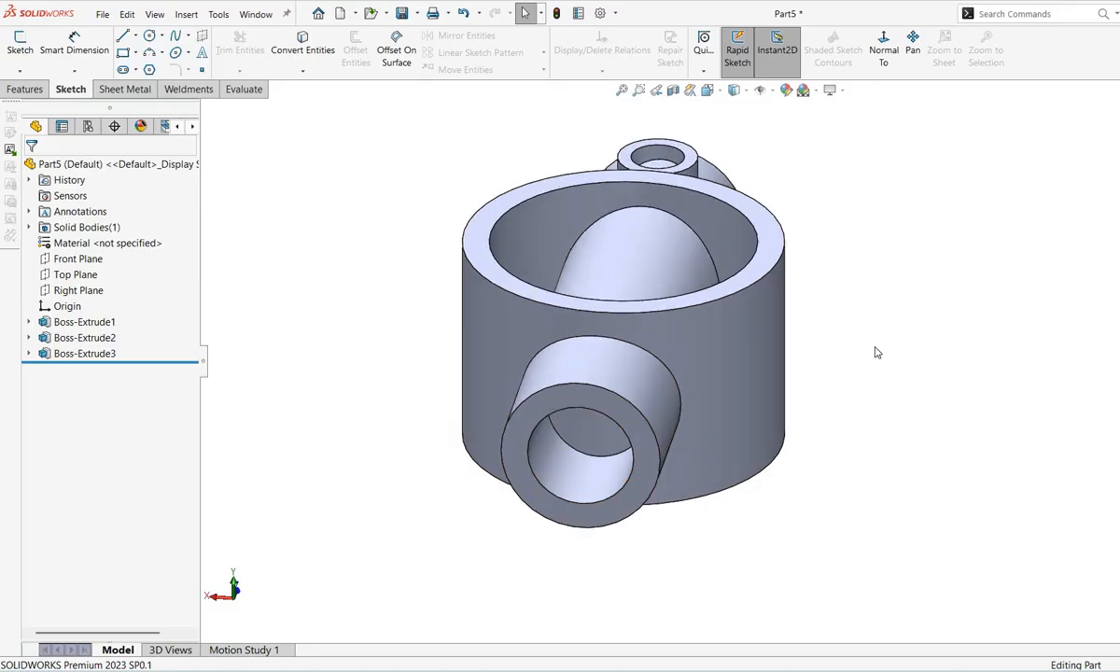
pyautogui.moveTo(875, 350); pyautogui.dragTo(544, 471, button='middle')
pyautogui.rightClick(533, 471)
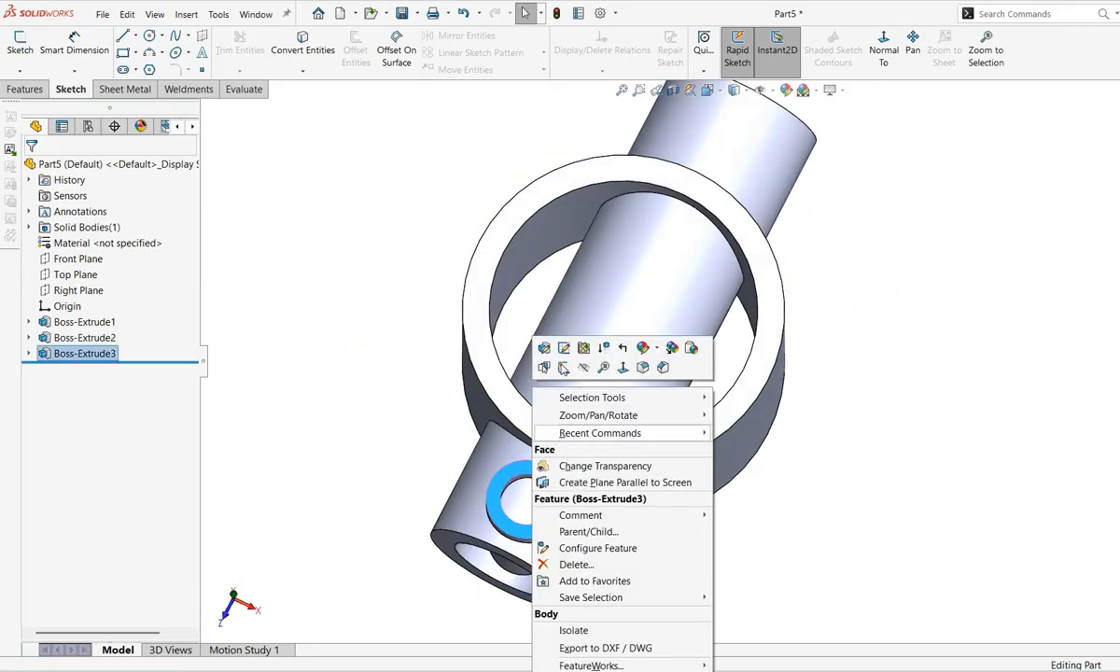
pyautogui.click(565, 347)
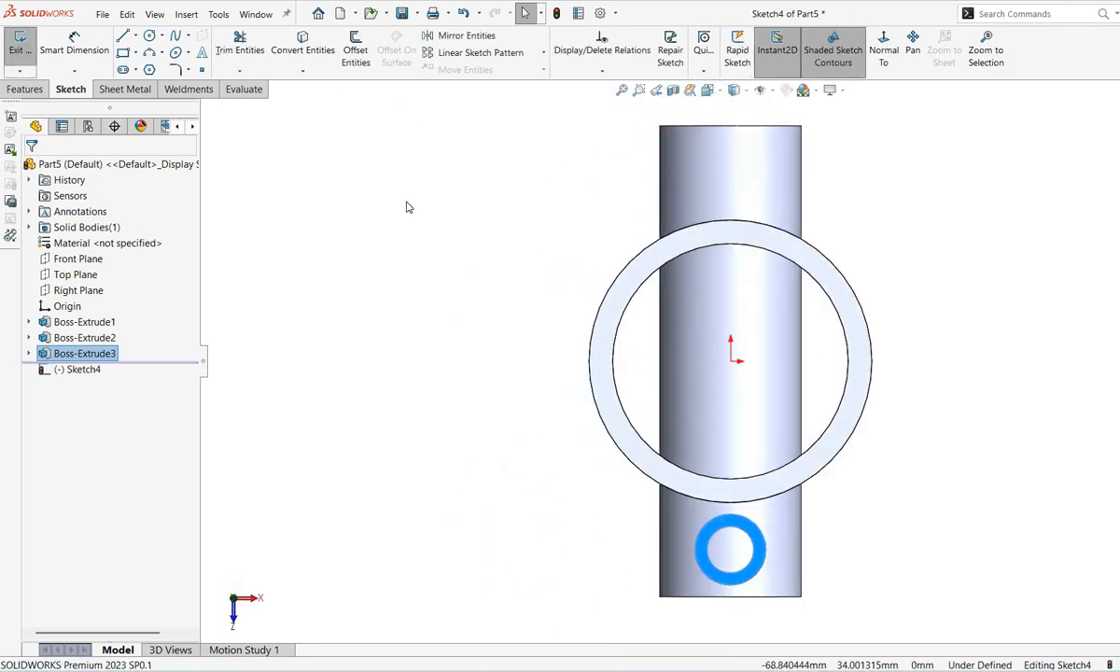
pyautogui.click(302, 49)
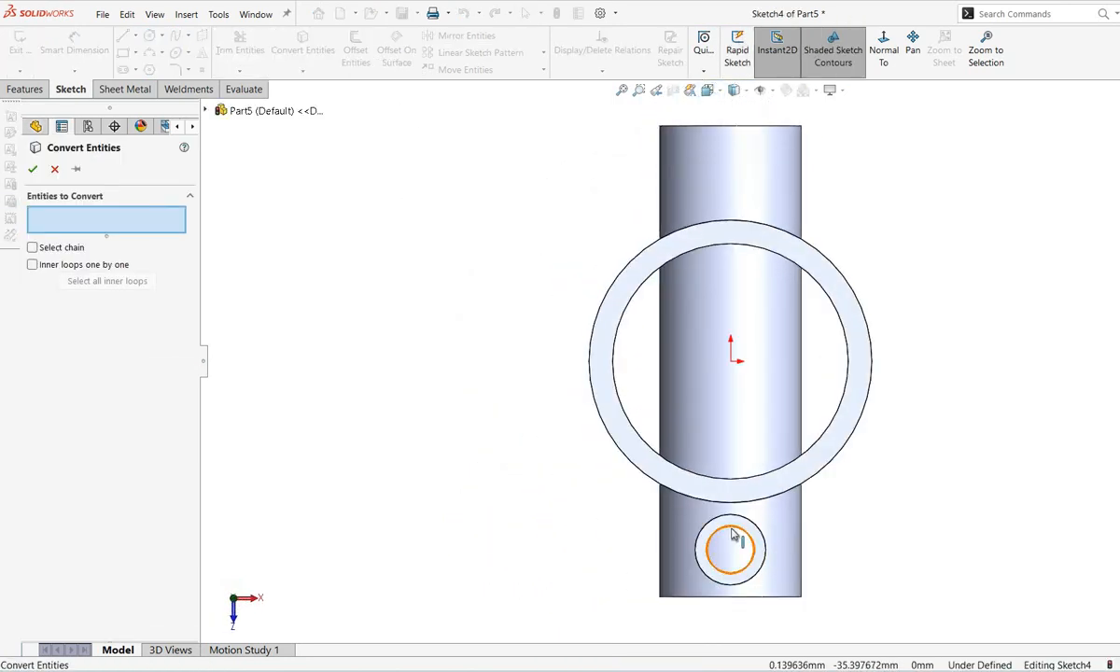
pyautogui.click(734, 535)
pyautogui.click(33, 170)
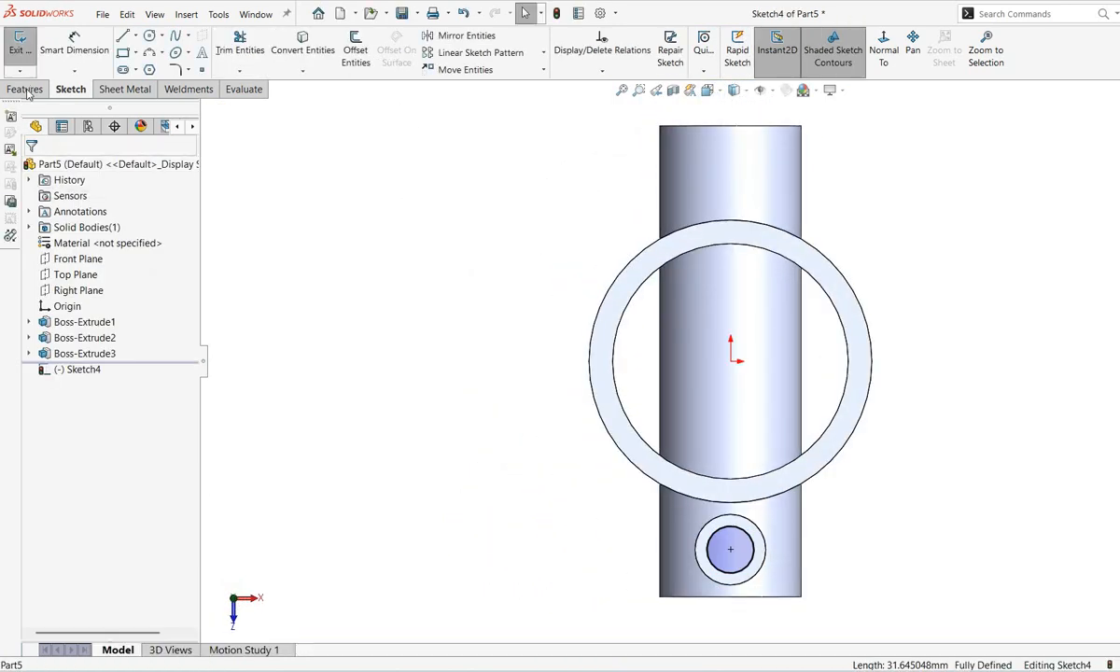
pyautogui.hotkey('ctrl', '7')
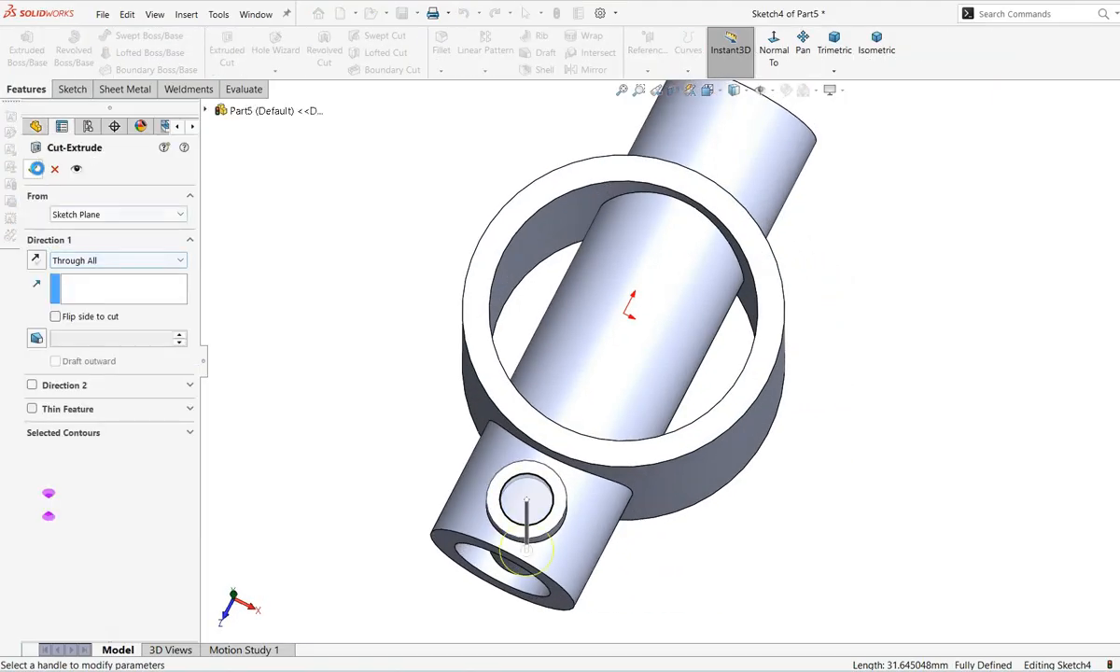
pyautogui.press('Return')
# Convert the inner circular edge of the cross tube's end face into a sketch and cut it Through All
pyautogui.moveTo(573, 590); pyautogui.dragTo(532, 538, button='middle')
pyautogui.rightClick(519, 557)
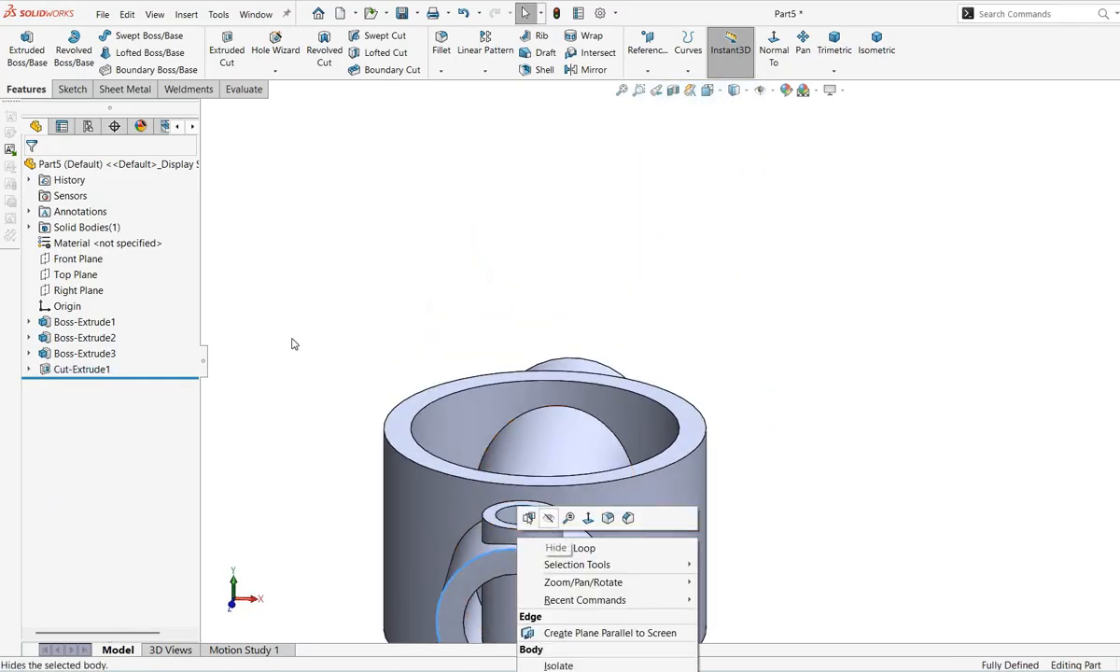
pyautogui.click(362, 305)
pyautogui.scroll(3, 549, 609)
pyautogui.scroll(-4, 616, 522)
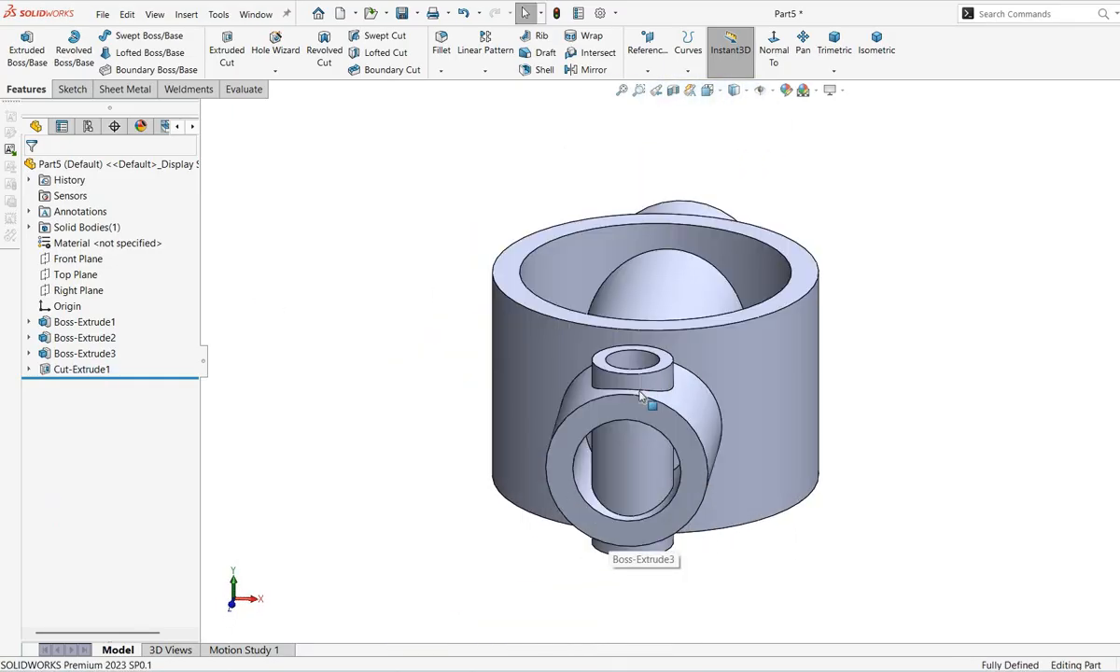
pyautogui.rightClick(583, 381)
pyautogui.click(655, 370)
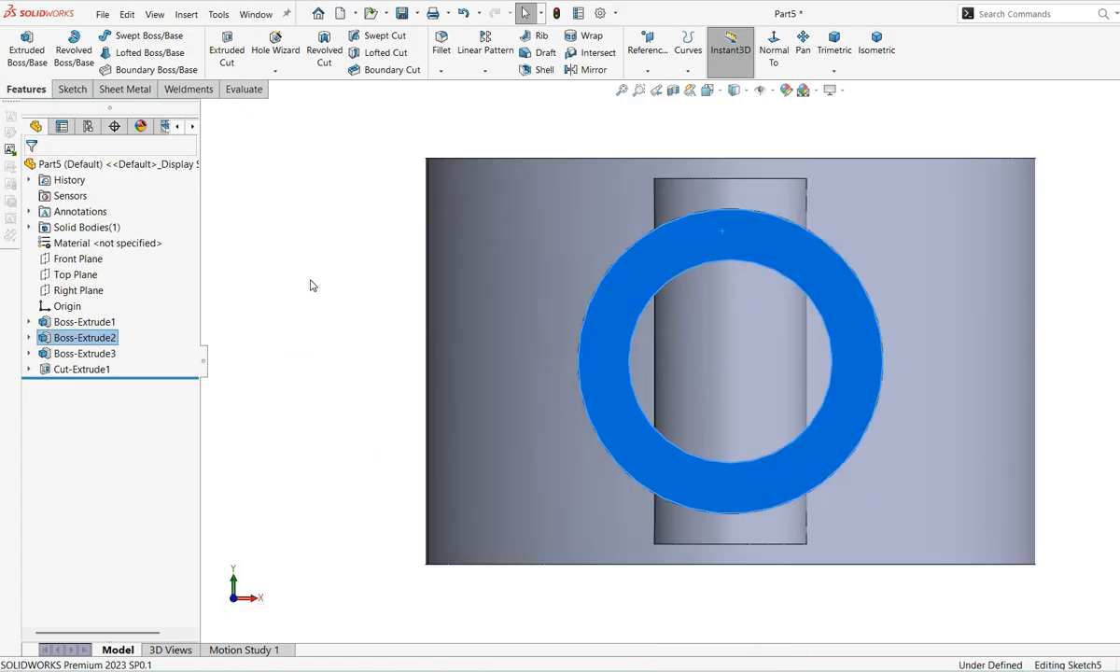
pyautogui.click(645, 316)
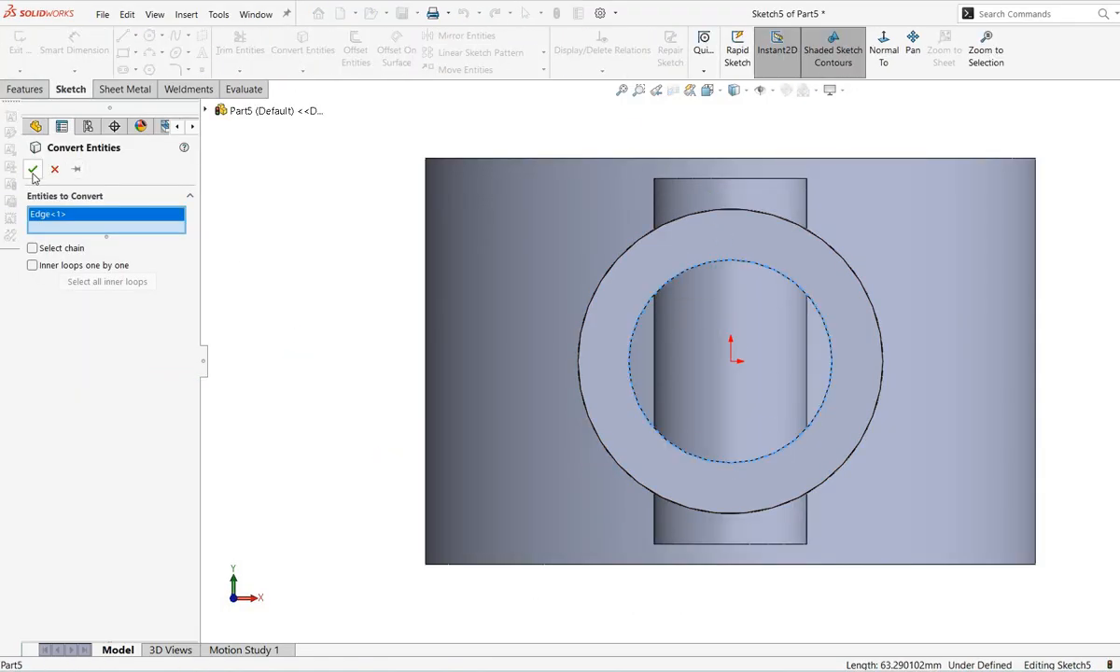
pyautogui.click(33, 170)
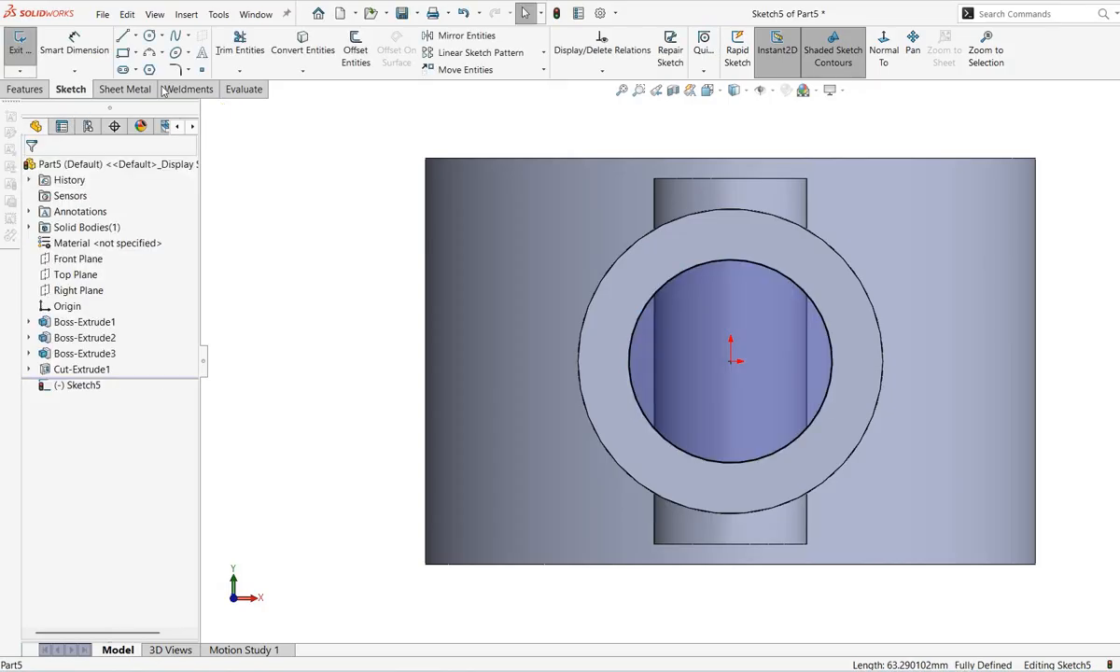
pyautogui.click(33, 88)
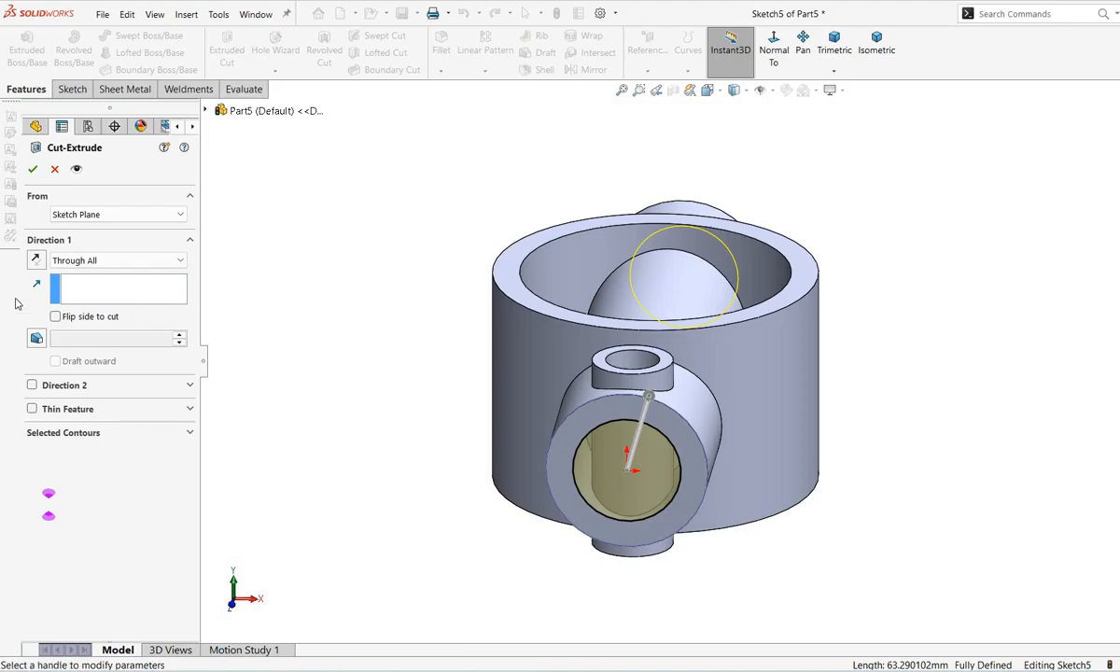
pyautogui.click(31, 169)
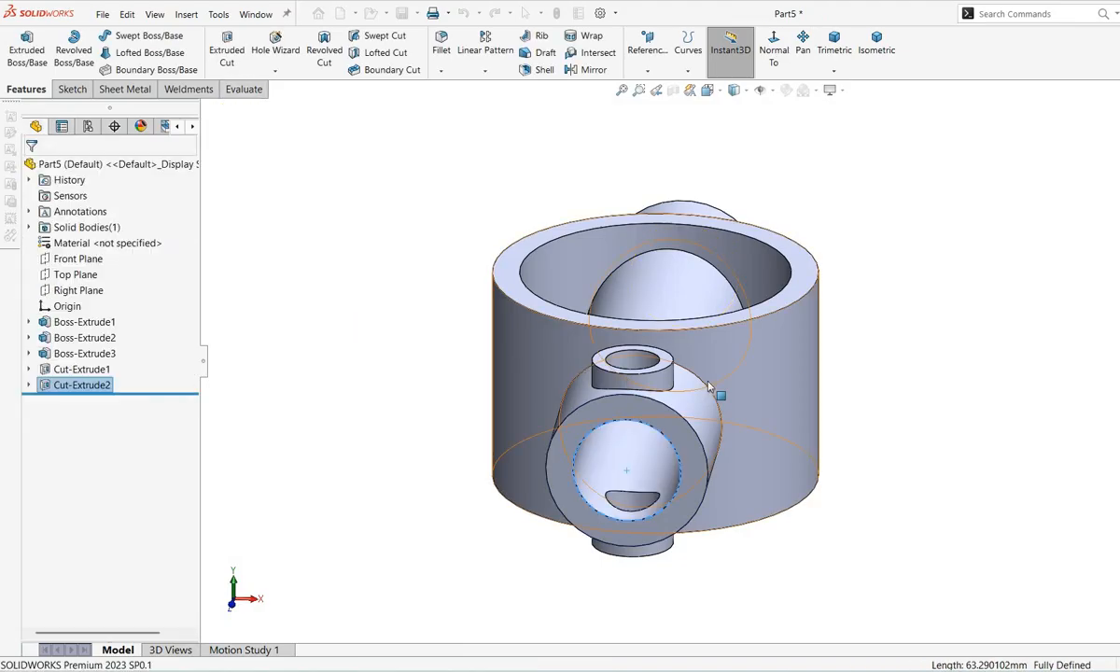
# Convert the inner circular edge of the large ring's upper face into a sketch and cut it Through All
pyautogui.moveTo(719, 387); pyautogui.dragTo(662, 220, button='middle')
pyautogui.rightClick(681, 214)
pyautogui.click(688, 191)
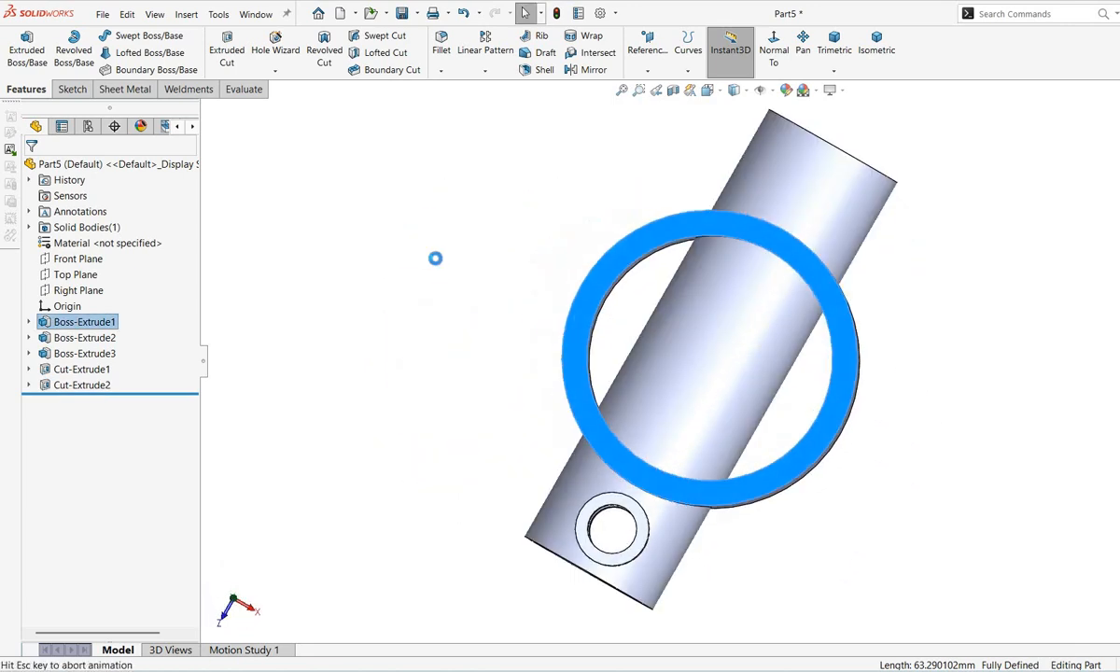
pyautogui.click(316, 48)
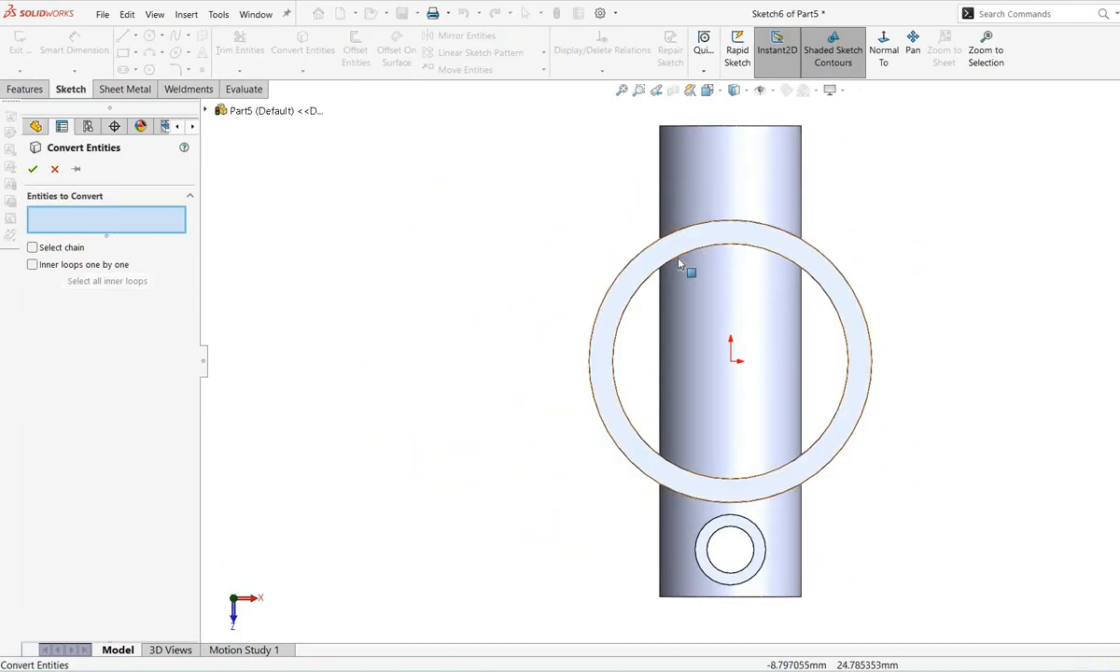
pyautogui.click(628, 311)
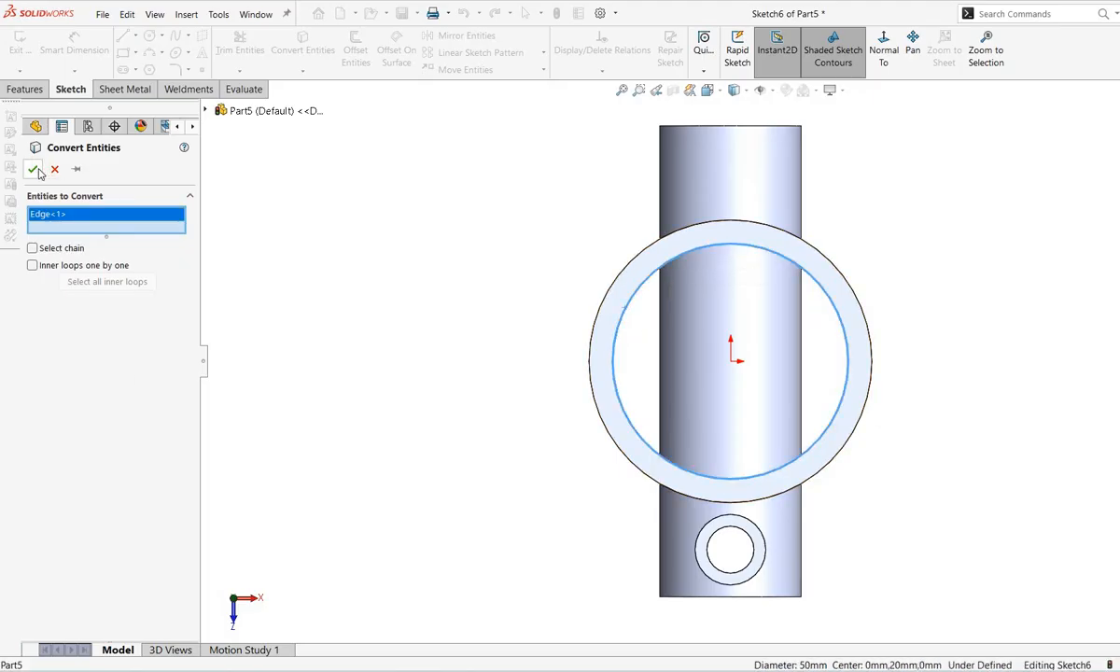
pyautogui.click(33, 169)
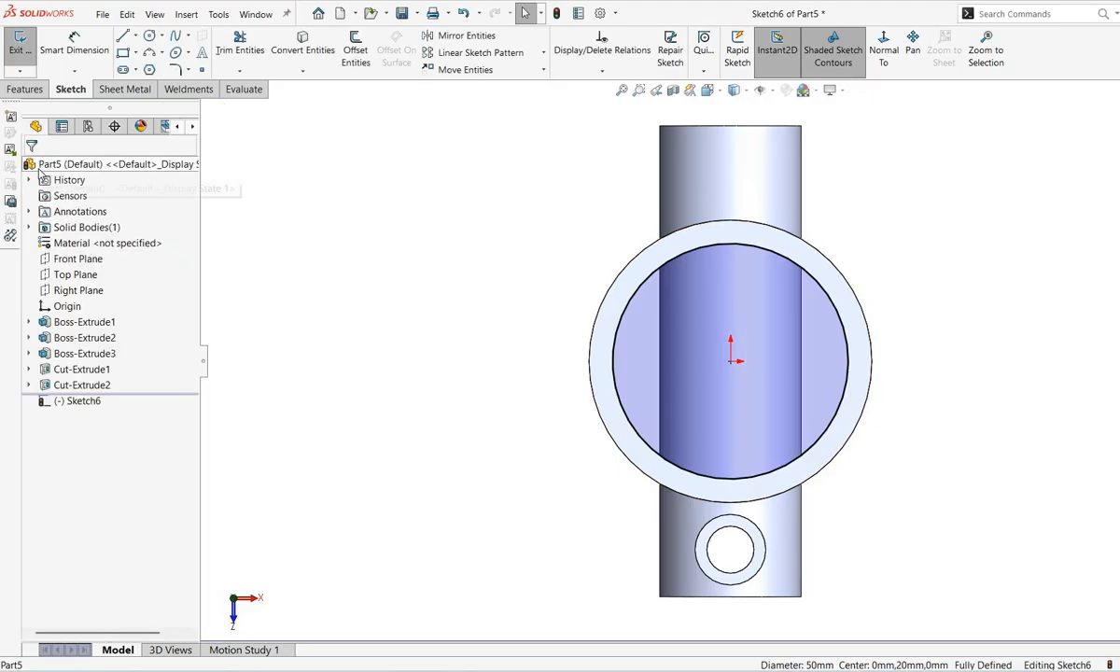
pyautogui.click(25, 90)
pyautogui.click(227, 48)
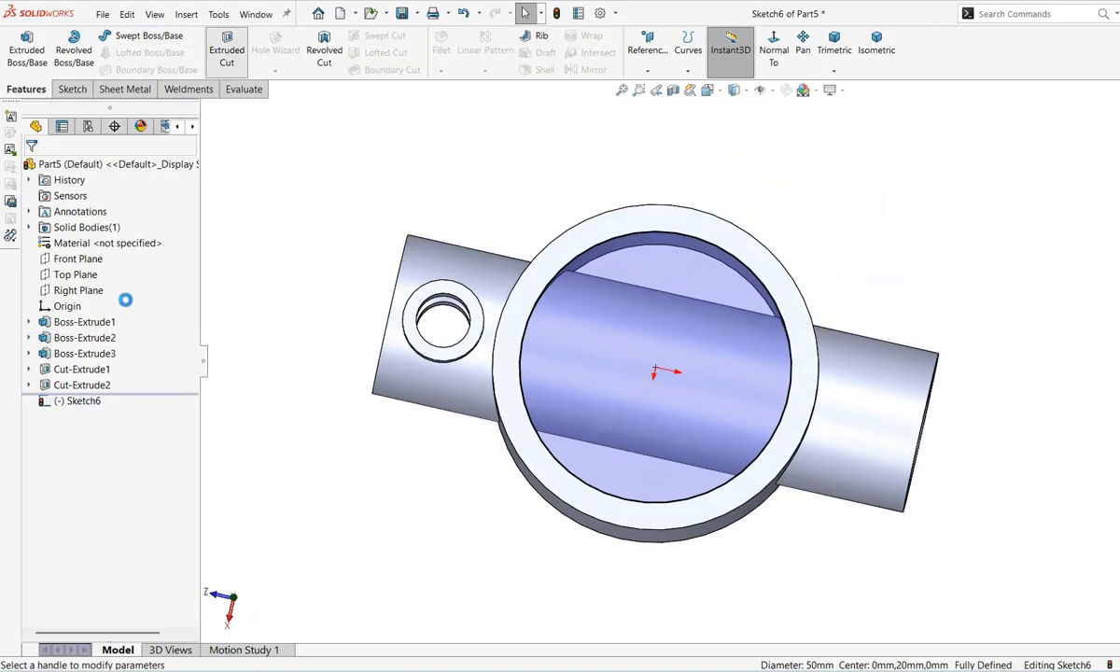
pyautogui.click(35, 169)
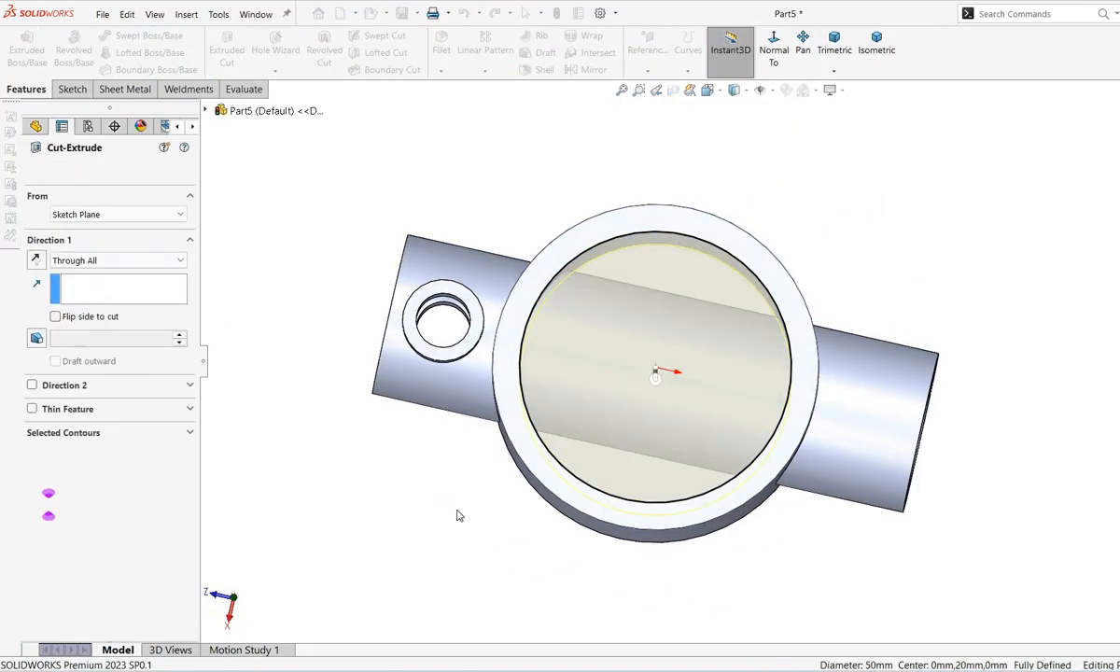
# Apply a yellow colour appearance to the whole part
pyautogui.moveTo(867, 320); pyautogui.dragTo(952, 315, button='middle')
pyautogui.rightClick(692, 386)
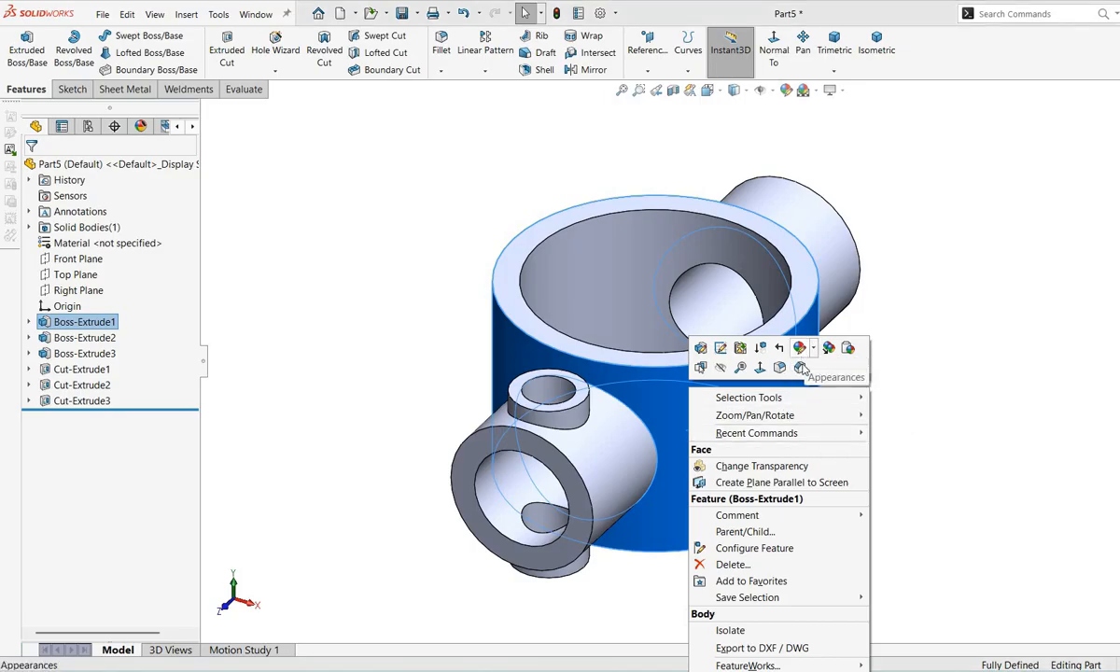
pyautogui.click(800, 349)
pyautogui.click(823, 420)
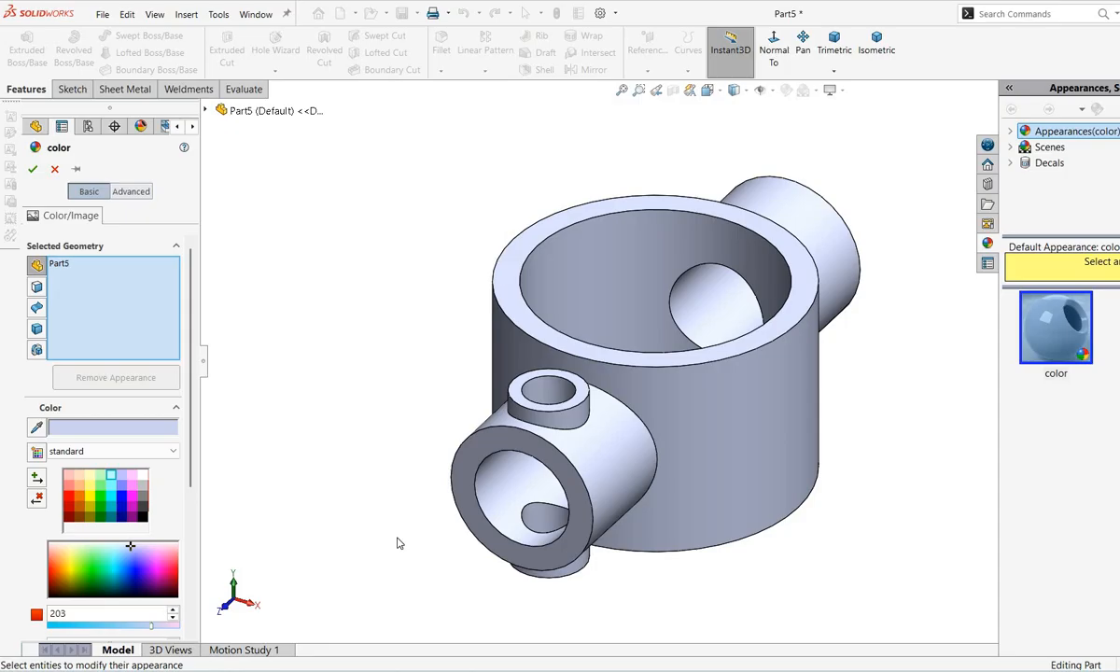
pyautogui.click(95, 502)
pyautogui.click(33, 169)
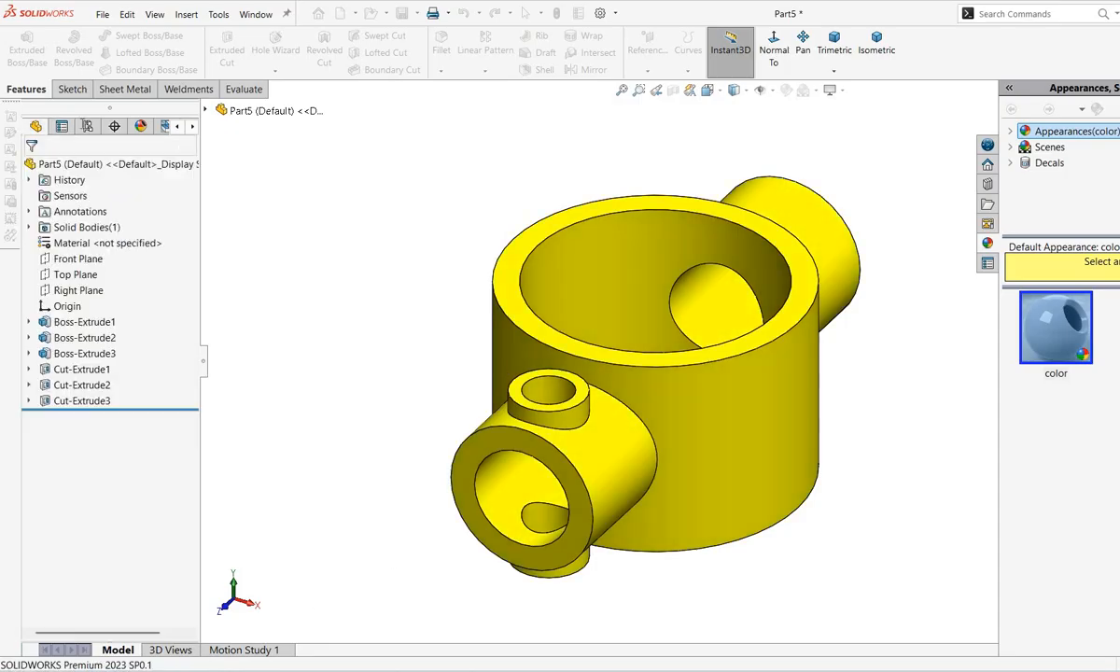
# Save the part on the Desktop under the name Part5
pyautogui.click(102, 14)
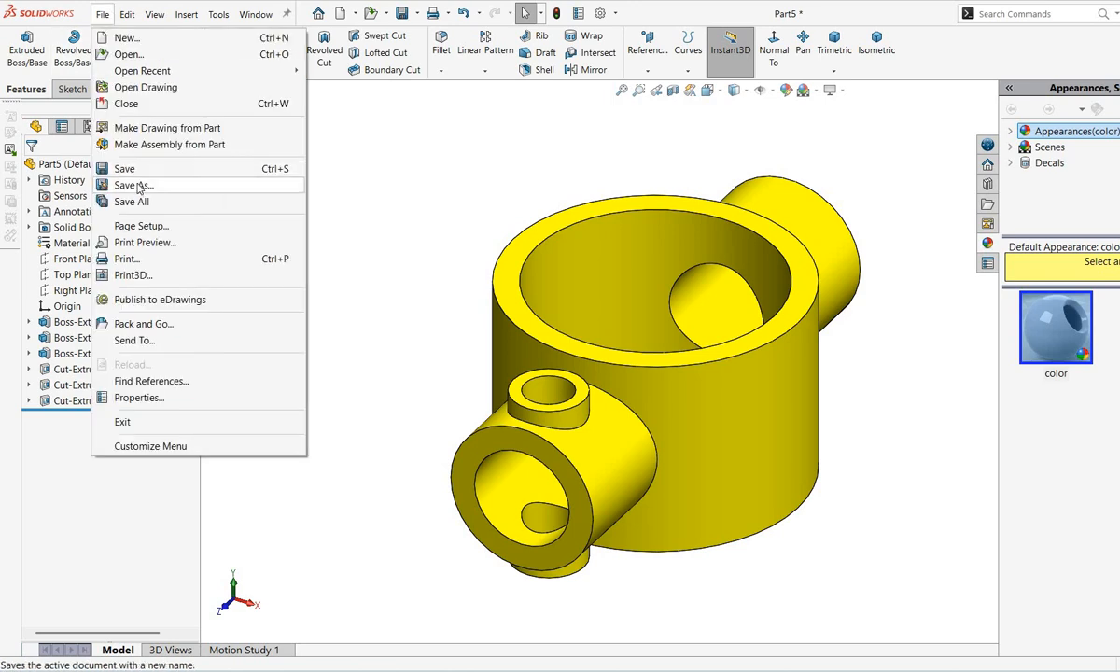
pyautogui.click(215, 166)
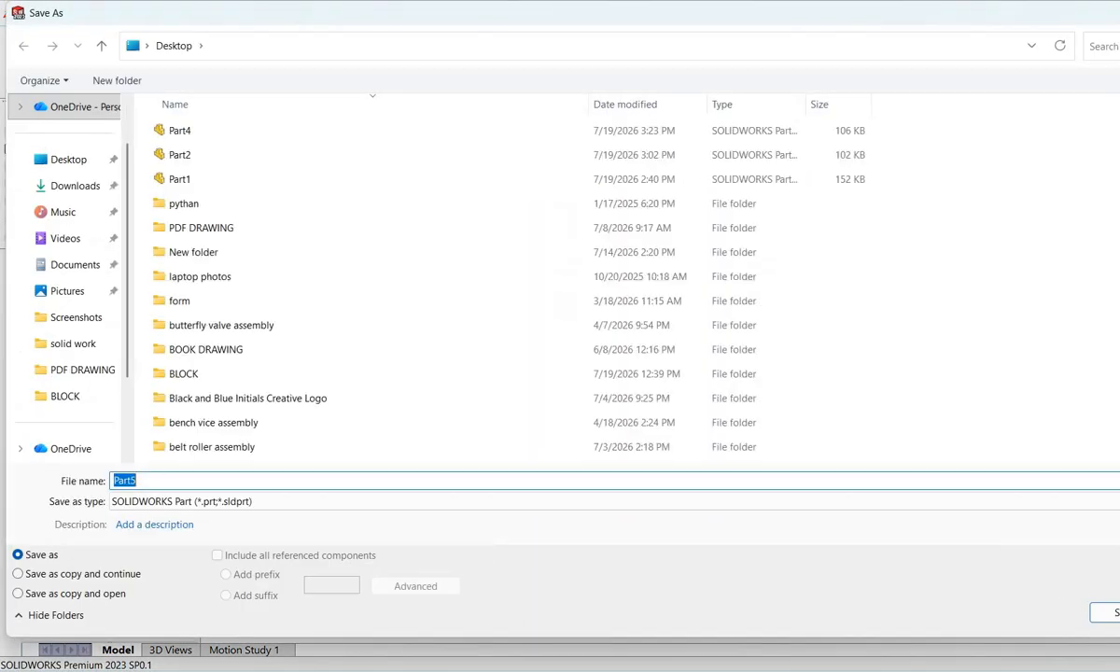
pyautogui.press('Return')
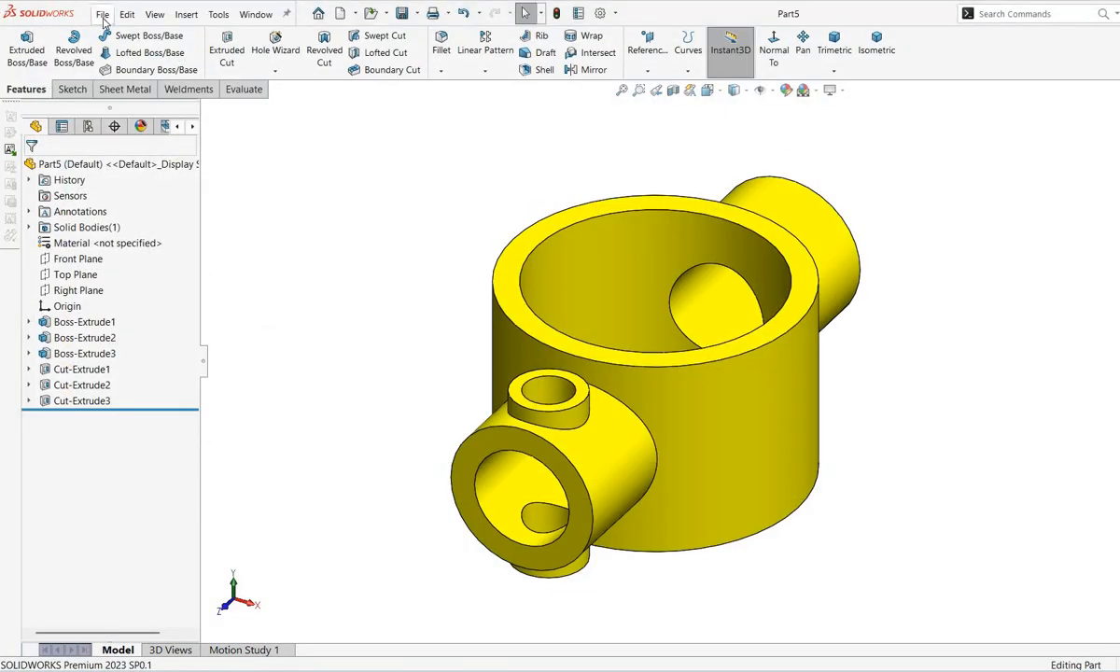
# Create a drawing from the part on a standard A3 (ISO) sheet with the sheet format displayed
pyautogui.click(103, 14)
pyautogui.click(205, 127)
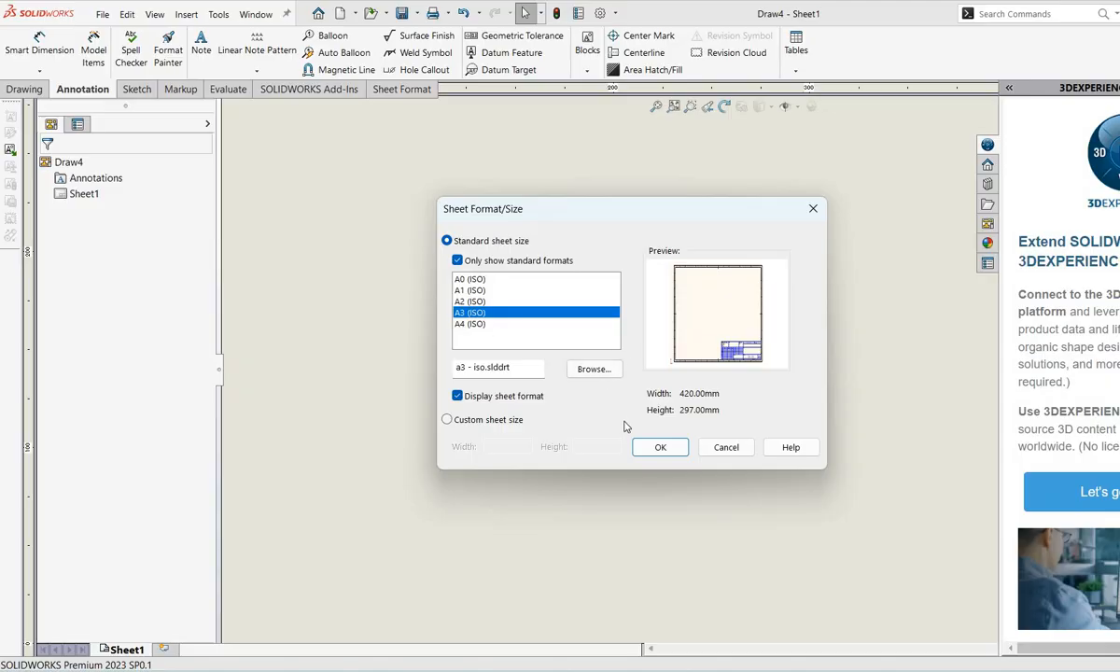
pyautogui.click(664, 447)
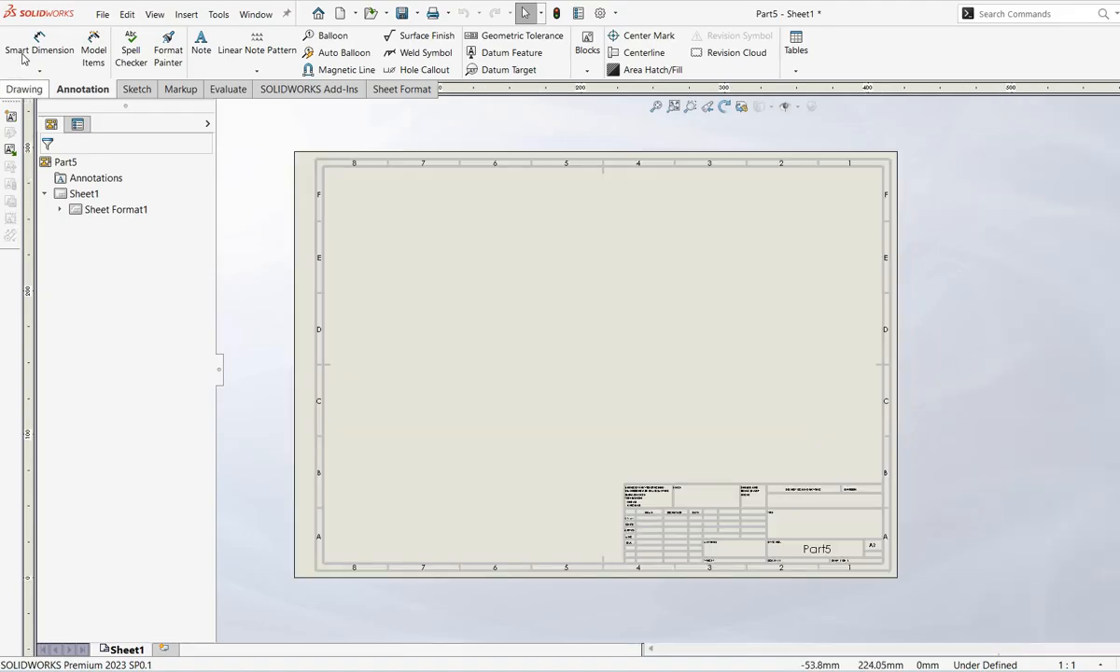
# Insert a front model view of Part5 on the sheet and project its top and right side views
pyautogui.click(24, 89)
pyautogui.click(18, 49)
pyautogui.doubleClick(142, 282)
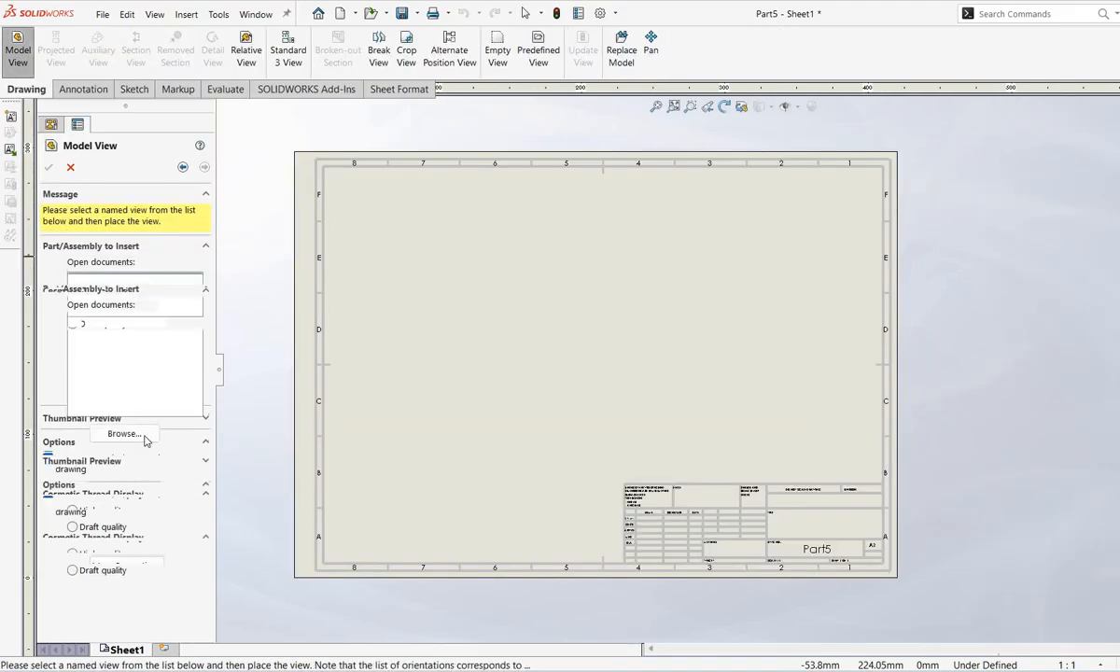
pyautogui.click(118, 427)
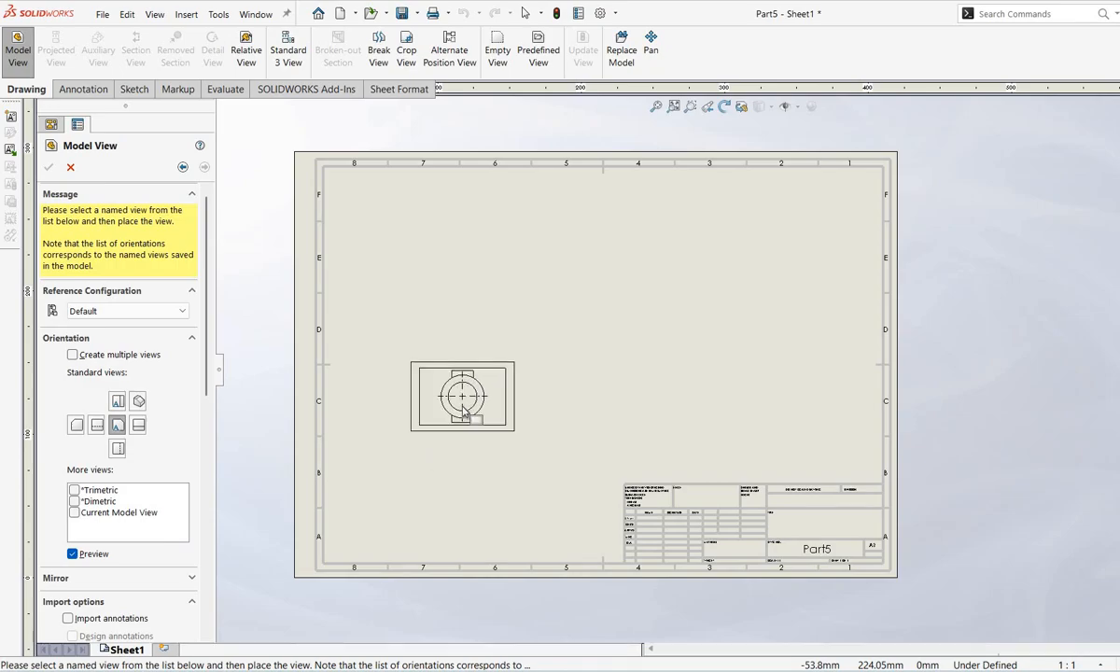
pyautogui.click(462, 419)
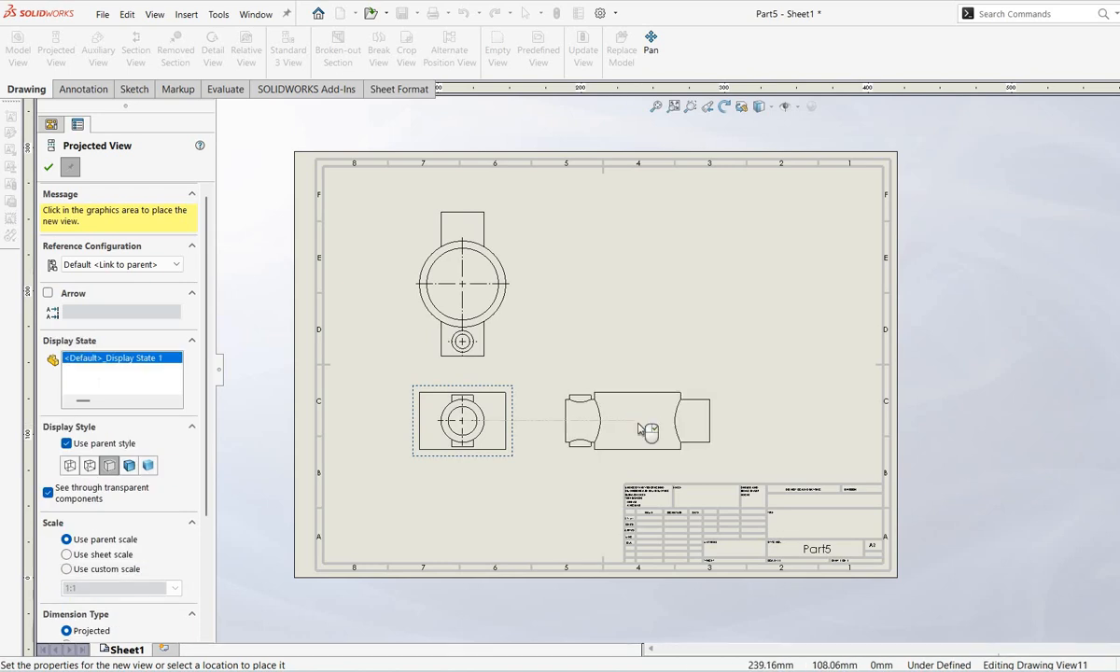
pyautogui.click(662, 430)
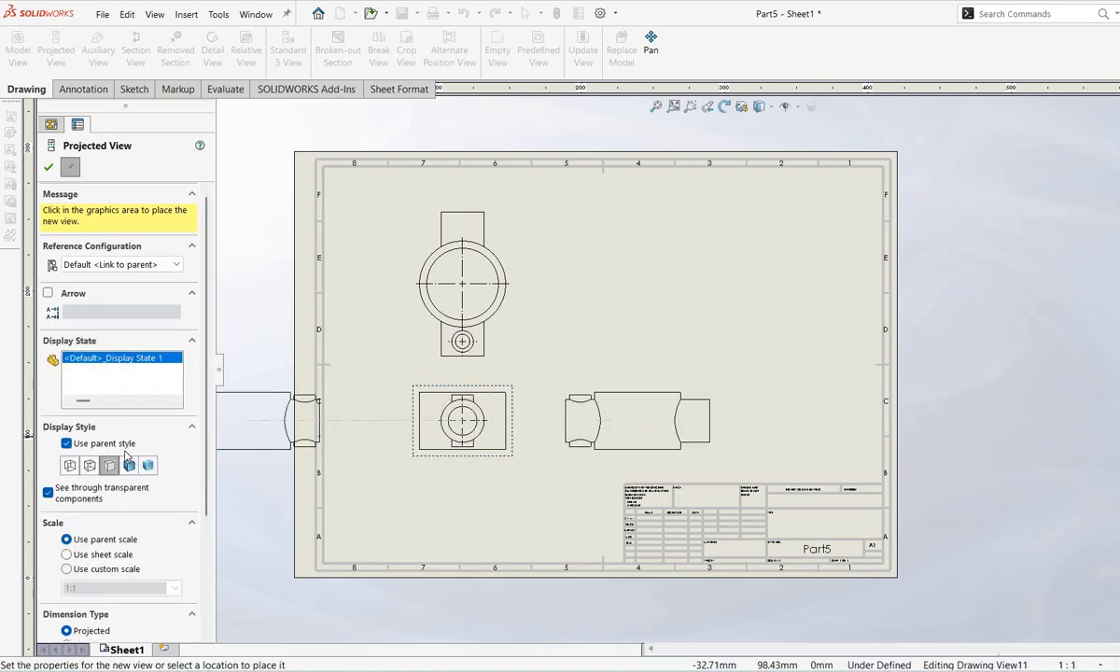
# Project an isometric view displayed Shaded With Edges, move it to the sheet's upper right area, and compare with the reference drawing
pyautogui.click(129, 464)
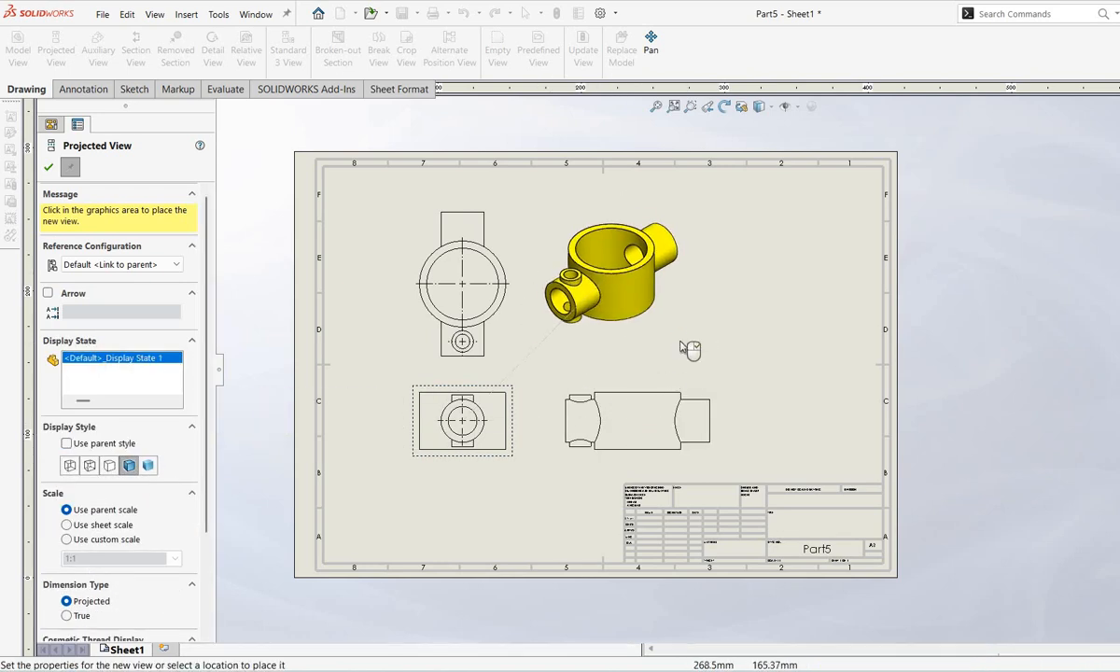
pyautogui.click(679, 341)
pyautogui.press('Escape')
pyautogui.moveTo(700, 270); pyautogui.dragTo(832, 278)
pyautogui.hotkey('alt', 'Tab')
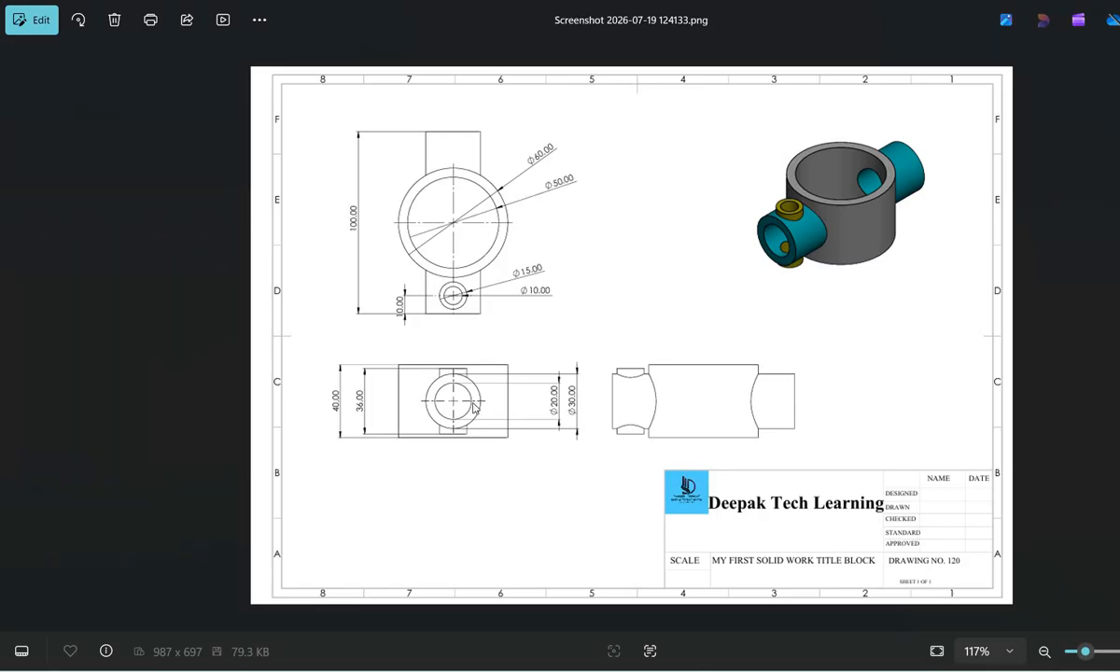
pyautogui.hotkey('alt', 'Tab')
pyautogui.click(48, 166)
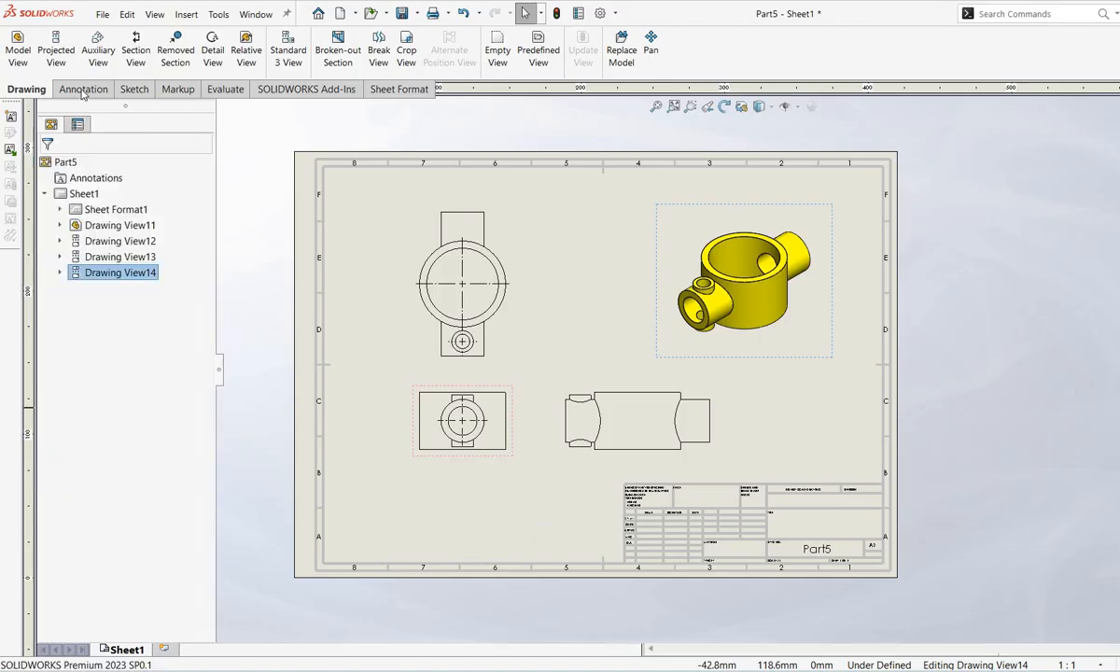
# Import the dimensions of the entire model into all drawing views with Model Items
pyautogui.click(83, 88)
pyautogui.click(93, 50)
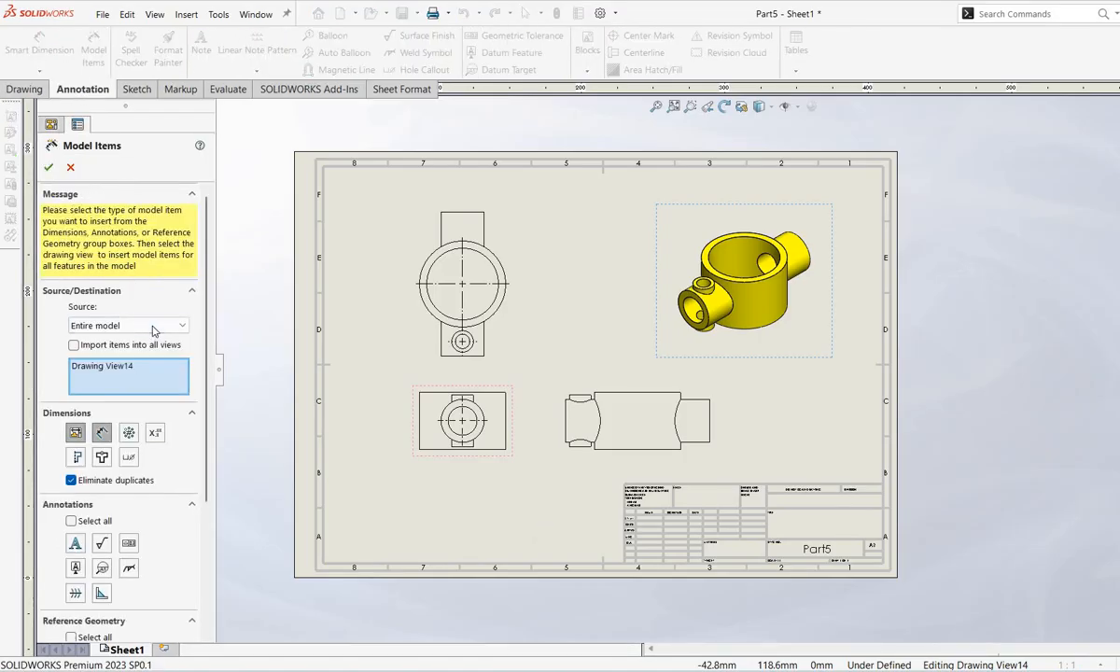
pyautogui.click(152, 326)
pyautogui.click(140, 341)
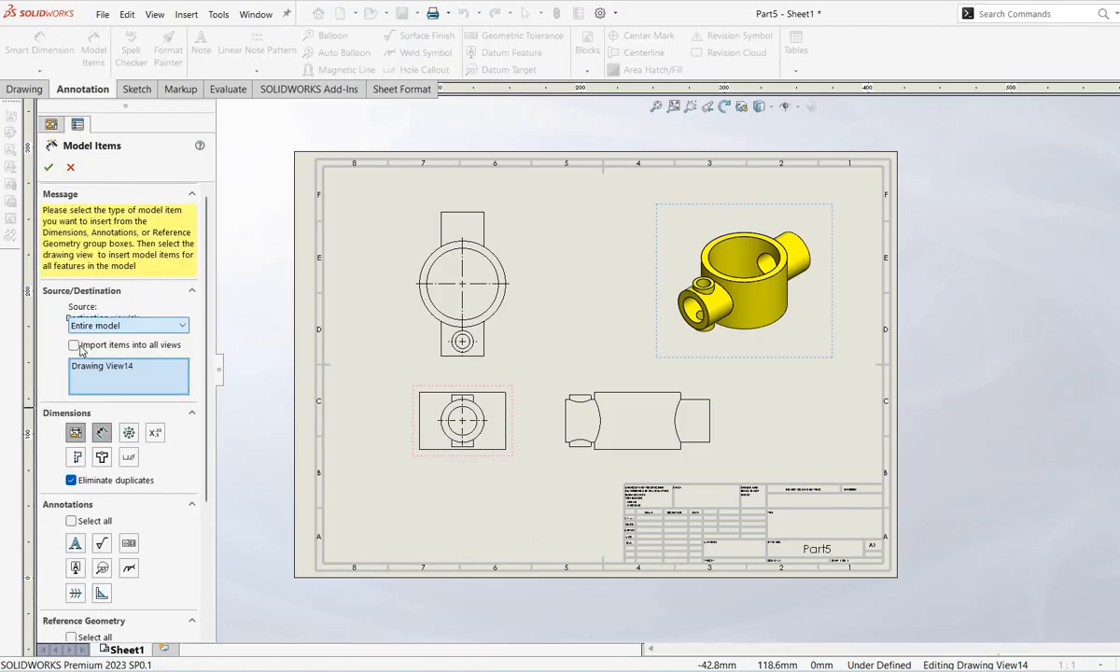
pyautogui.click(158, 348)
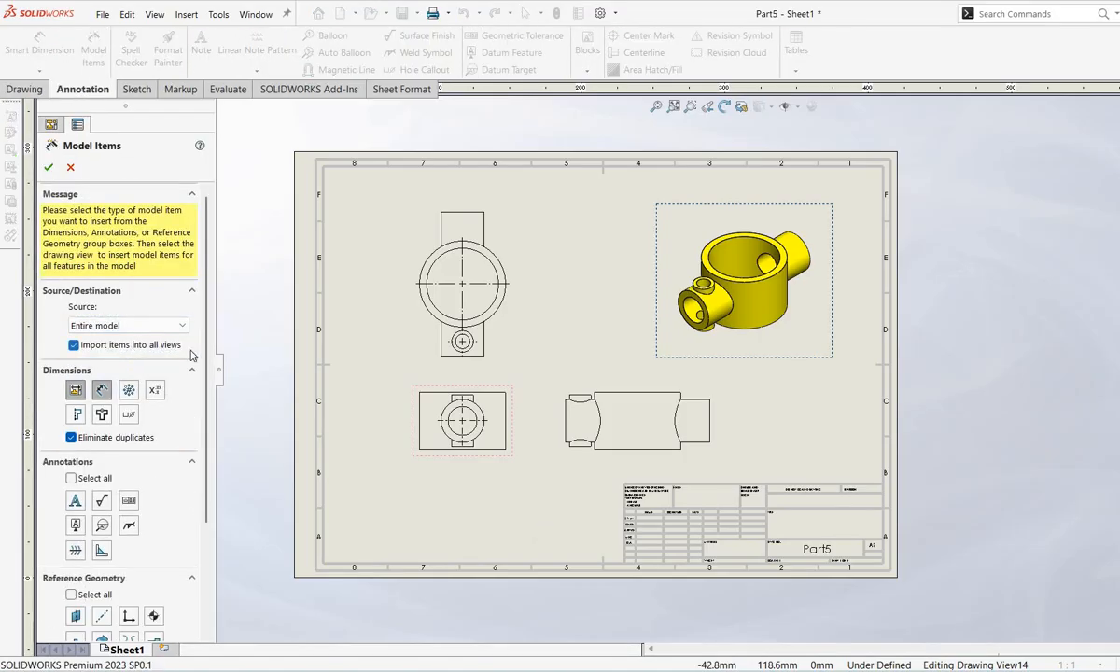
pyautogui.click(48, 164)
# Move the 36 mm and 40 mm height dimensions outside the front view, to its left side
pyautogui.scroll(-5, 569, 412)
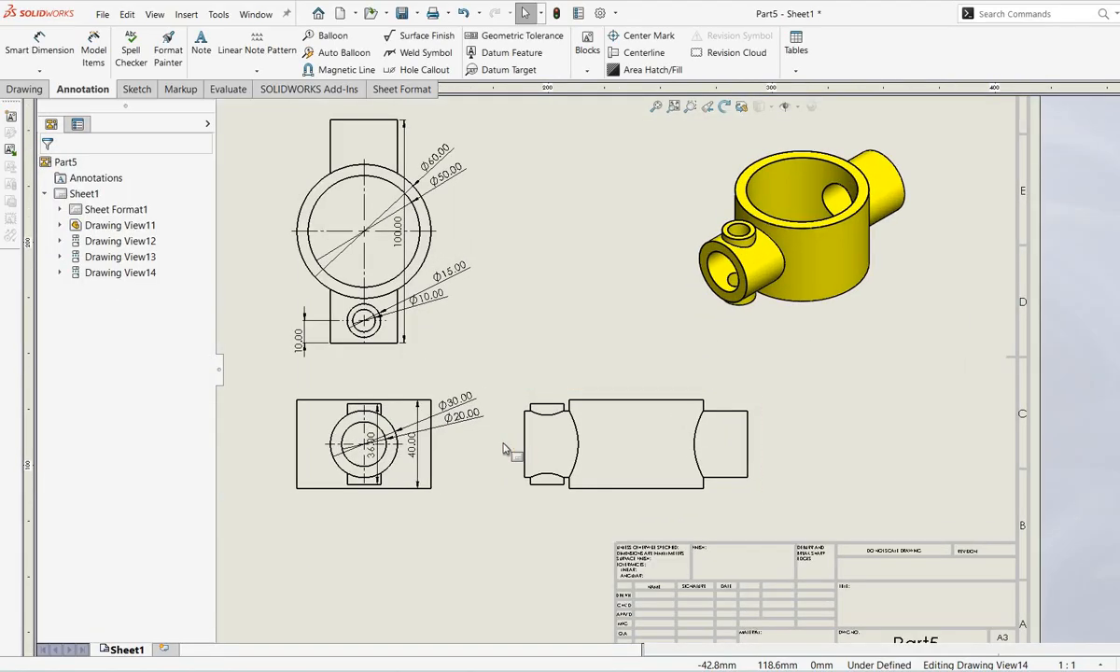
pyautogui.scroll(2, 449, 444)
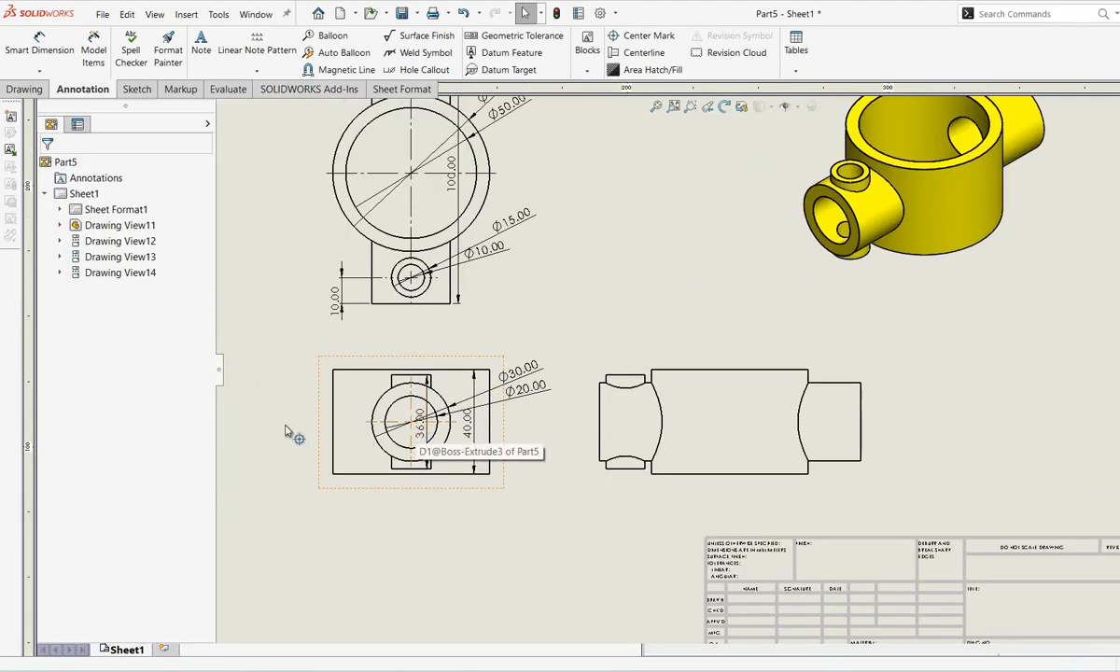
pyautogui.click(466, 509)
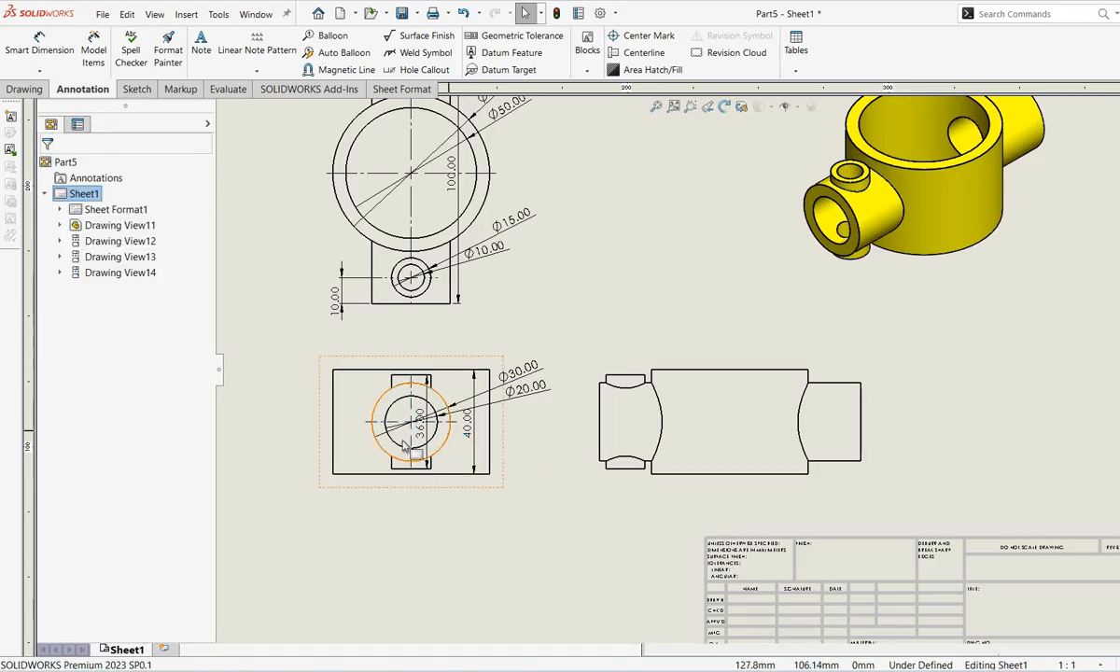
pyautogui.moveTo(428, 446)
pyautogui.mouseDown()
pyautogui.moveTo(276, 435)
pyautogui.moveTo(299, 446)
pyautogui.mouseUp()
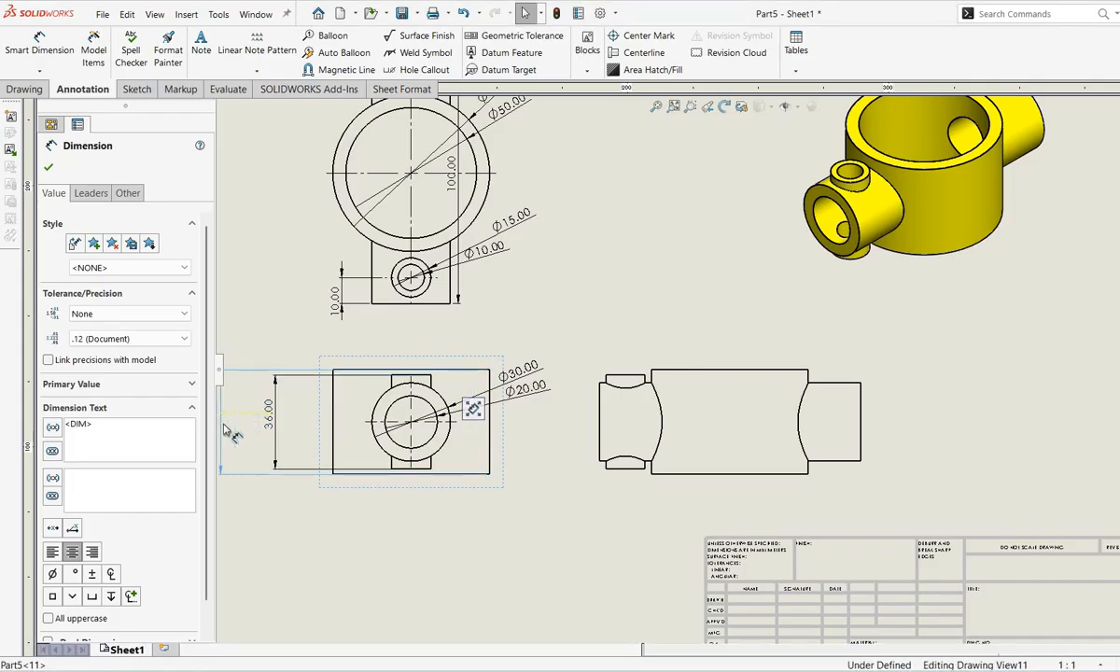
pyautogui.click(387, 563)
# Spread apart the Ø30 and Ø20 dimensions on the front view and move the top view's Ø10 dimension level with its circle
pyautogui.scroll(2, 467, 377)
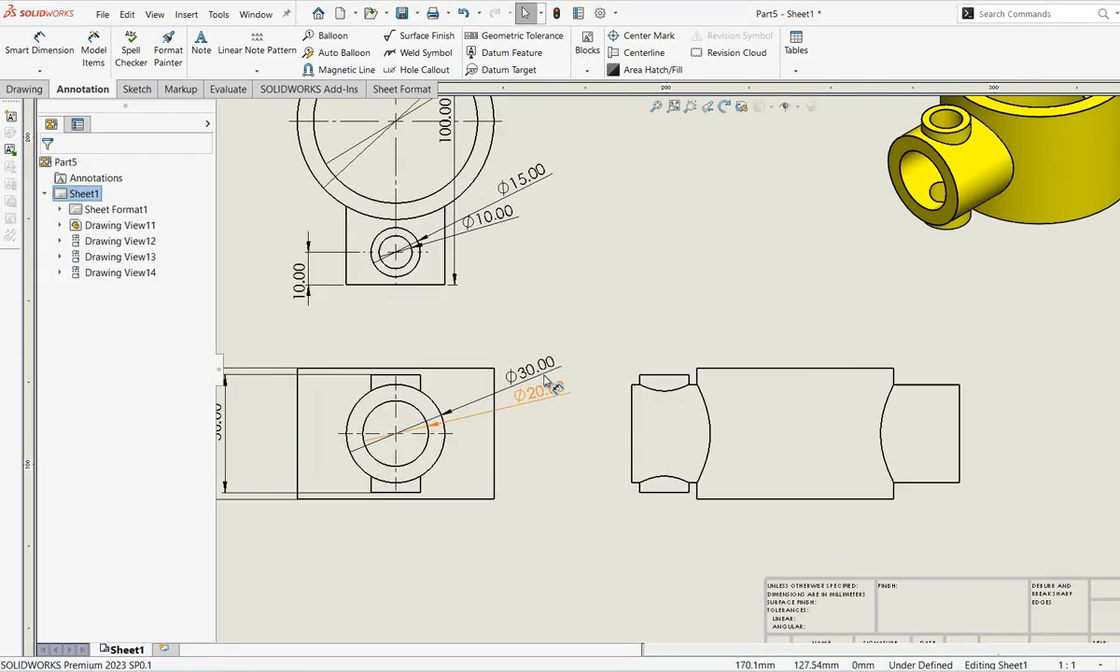
pyautogui.moveTo(541, 355); pyautogui.dragTo(541, 329)
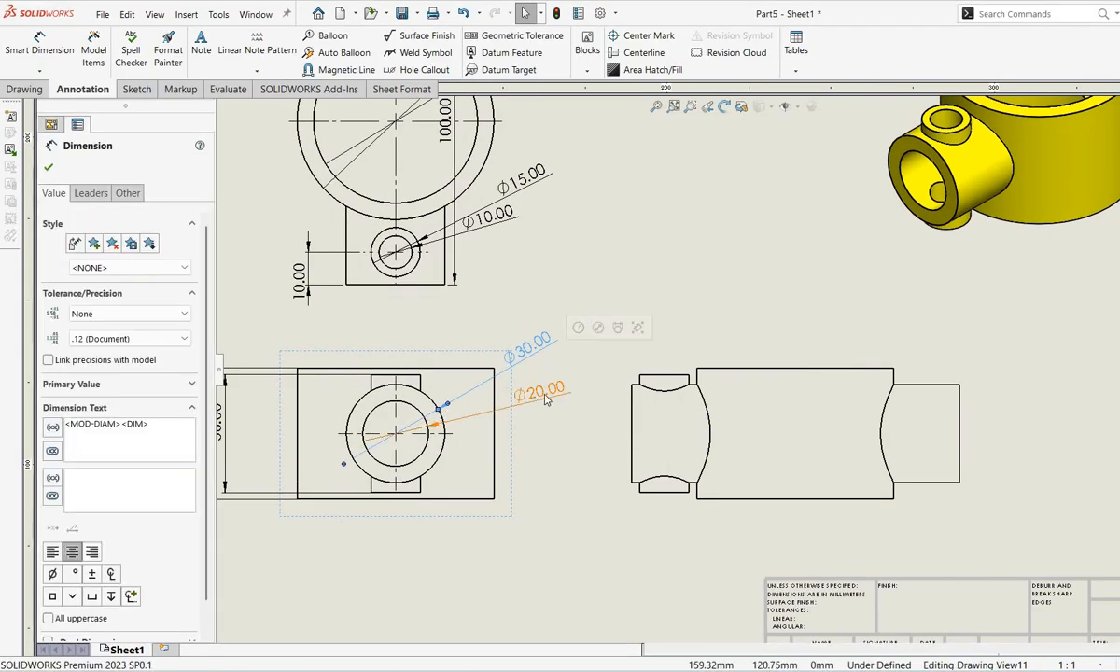
pyautogui.click(645, 494)
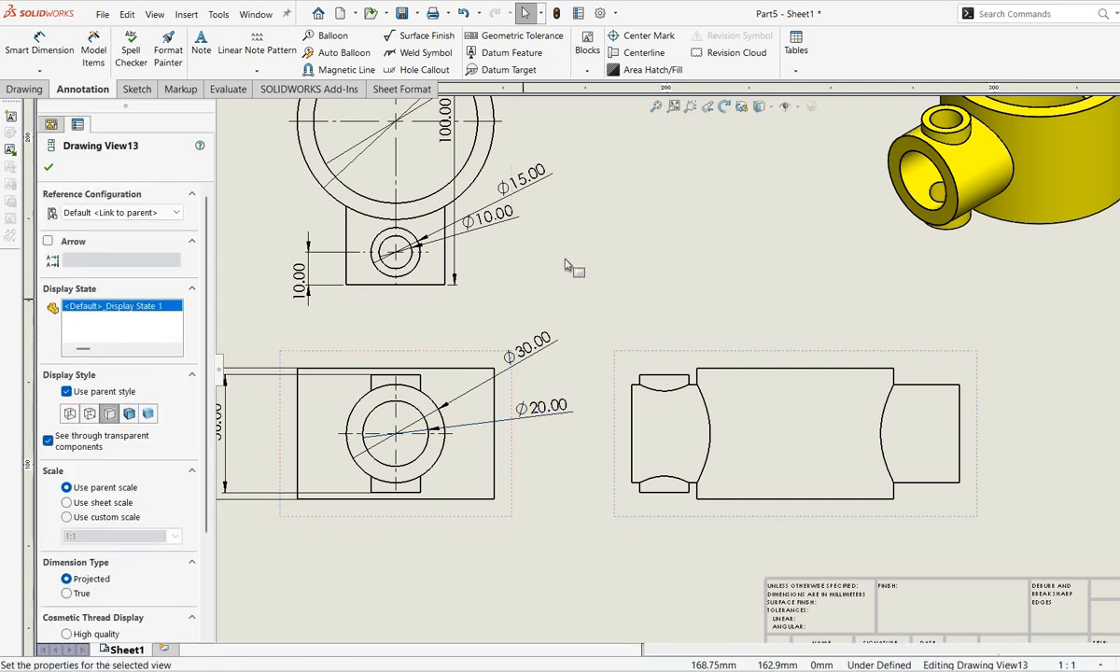
pyautogui.scroll(1, 565, 257)
pyautogui.scroll(-1, 559, 247)
pyautogui.moveTo(556, 258); pyautogui.dragTo(594, 267)
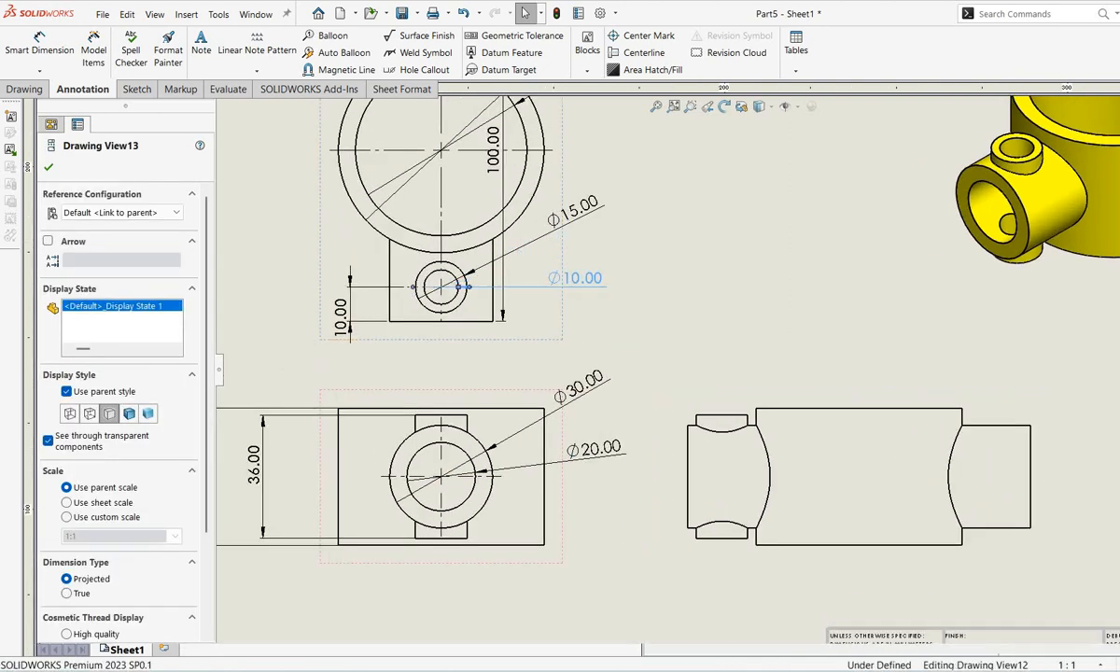
# Move the 100 mm length dimension outside the top view, to its left side
pyautogui.scroll(3, 448, 247)
pyautogui.scroll(-1, 448, 250)
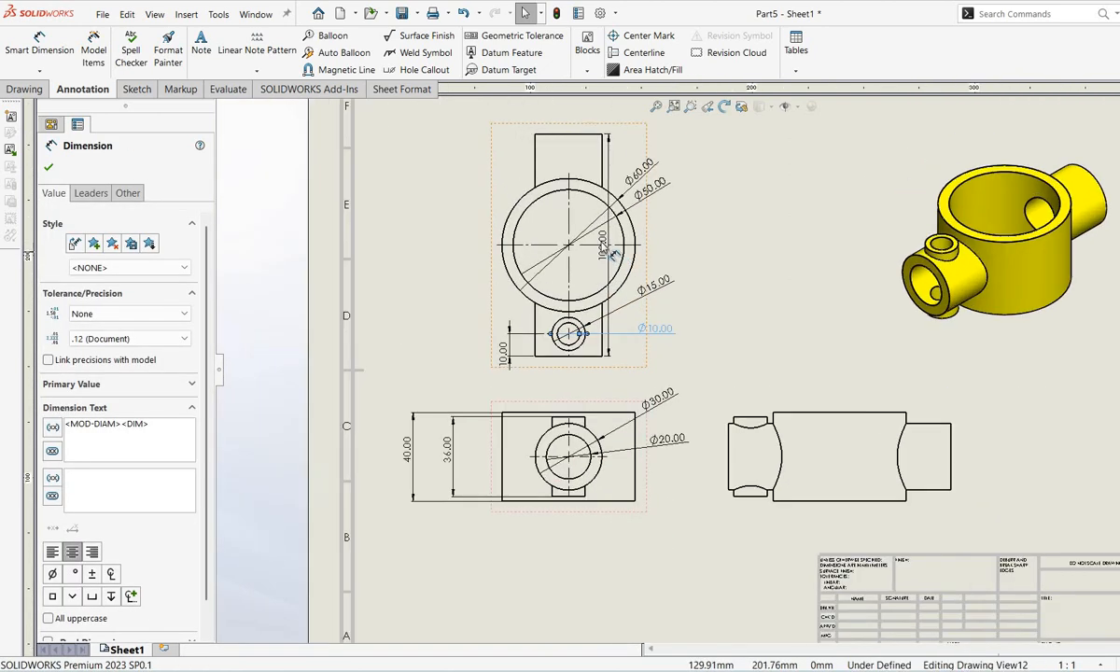
pyautogui.moveTo(445, 250); pyautogui.dragTo(437, 253)
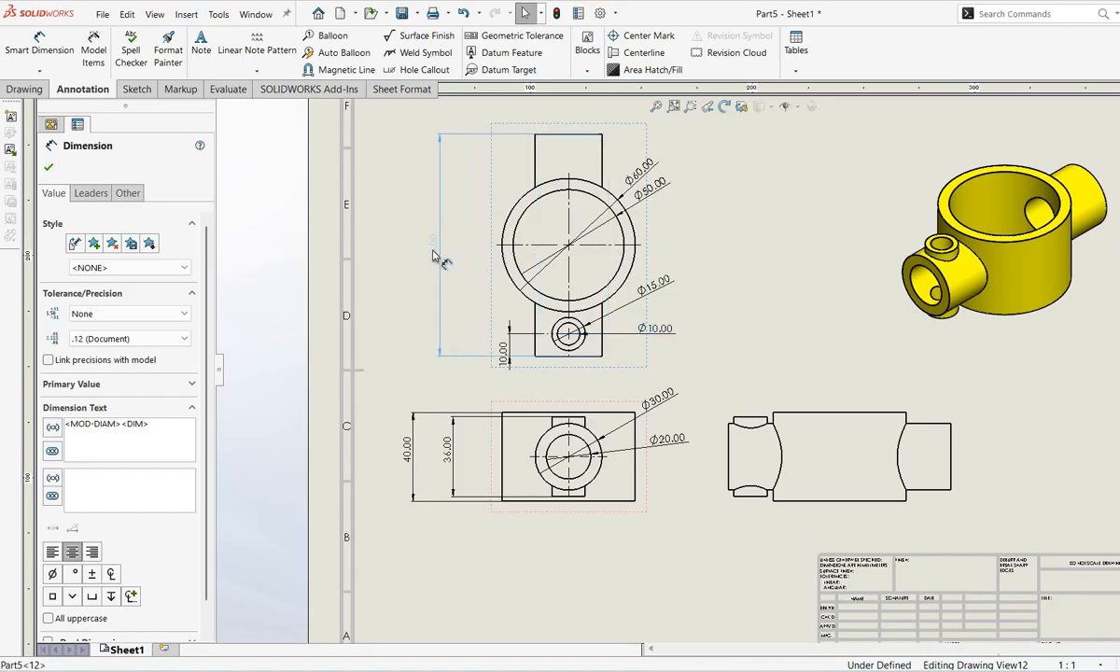
pyautogui.click(774, 296)
pyautogui.scroll(3, 744, 305)
pyautogui.scroll(-2, 929, 382)
pyautogui.scroll(2, 942, 380)
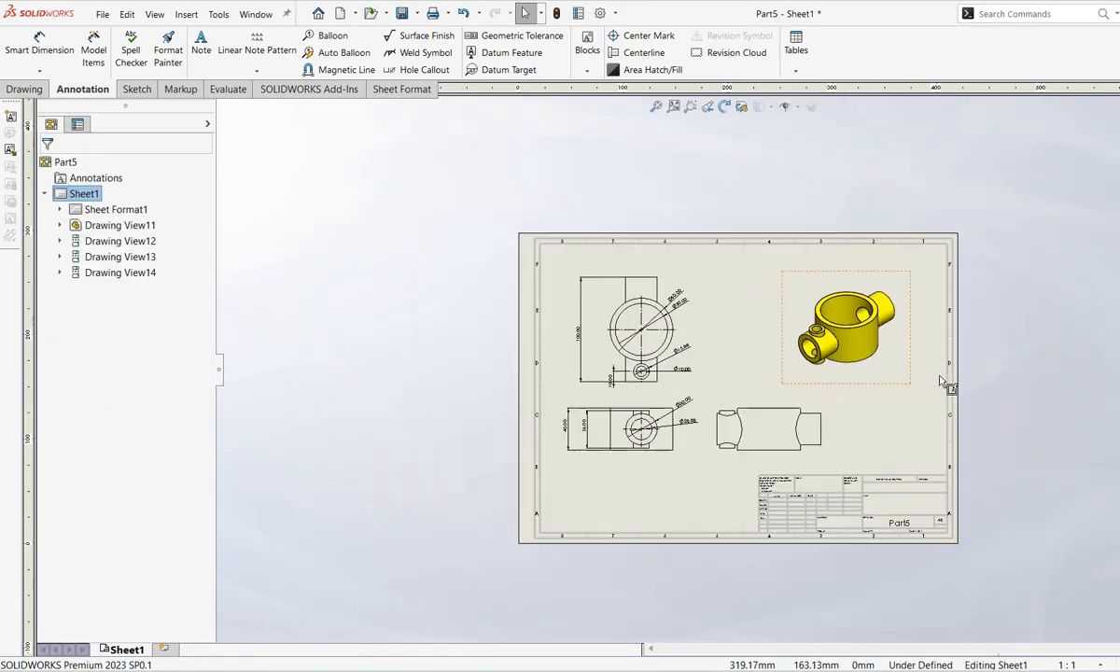
pyautogui.scroll(-1, 687, 357)
pyautogui.scroll(-1, 784, 358)
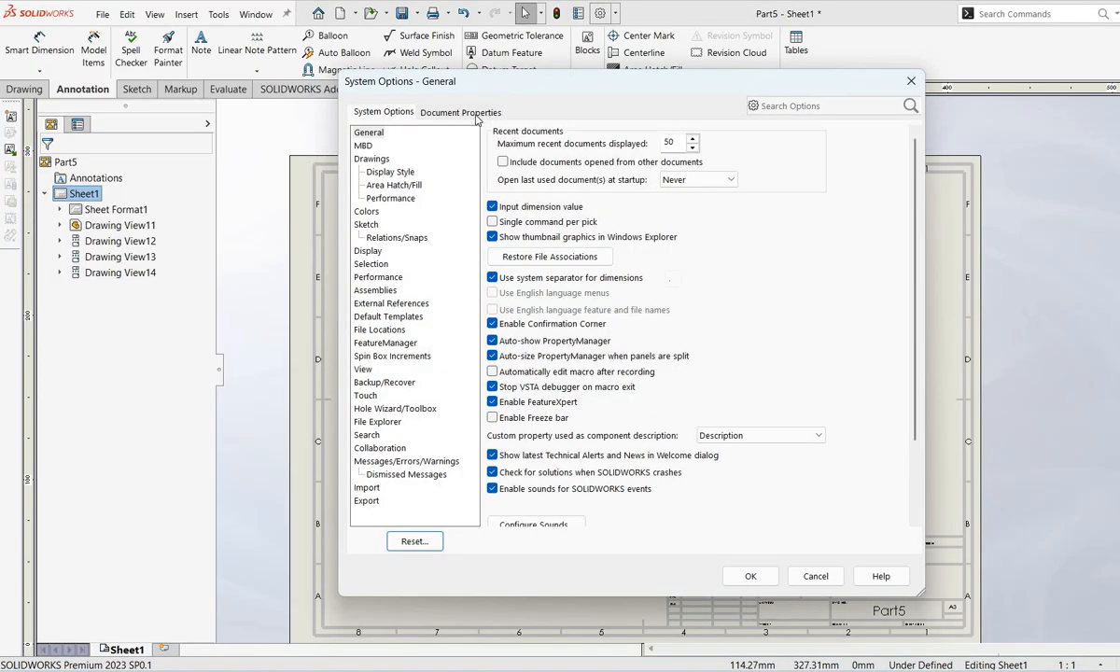
# Set the document's linear dimension text position to horizontal text with a broken dimension line
pyautogui.click(475, 113)
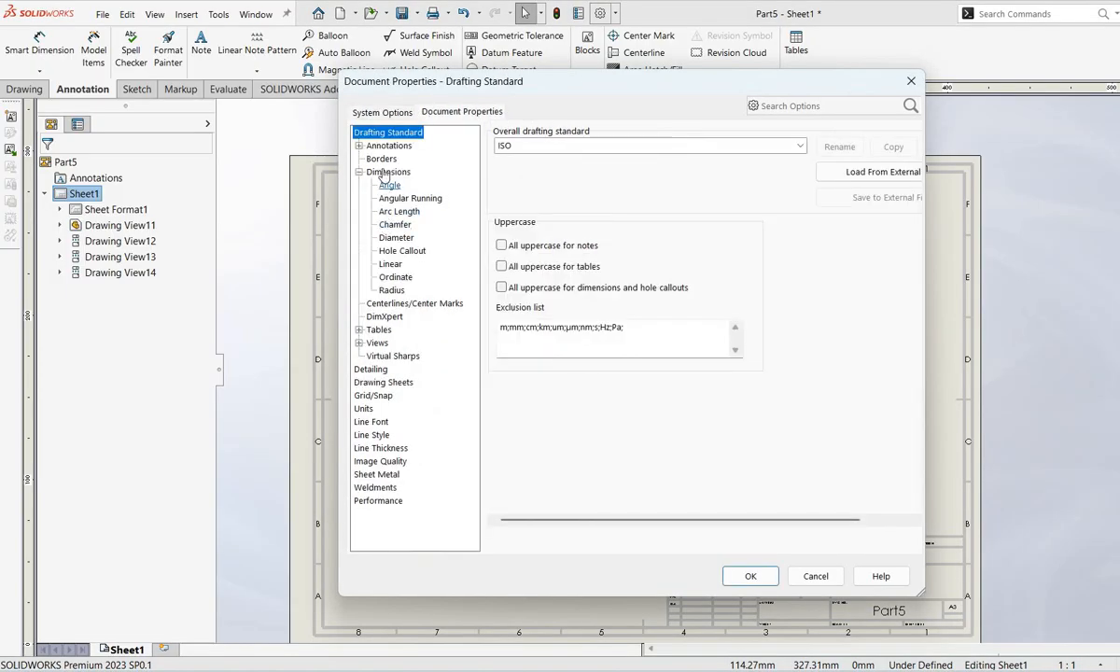
pyautogui.click(390, 265)
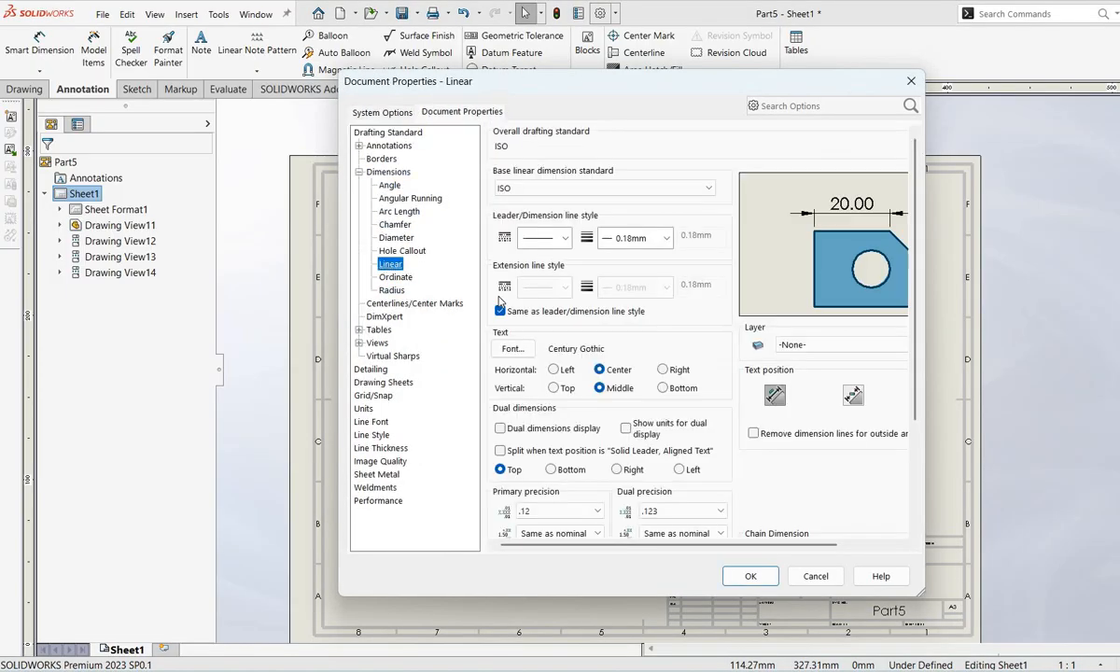
pyautogui.click(851, 396)
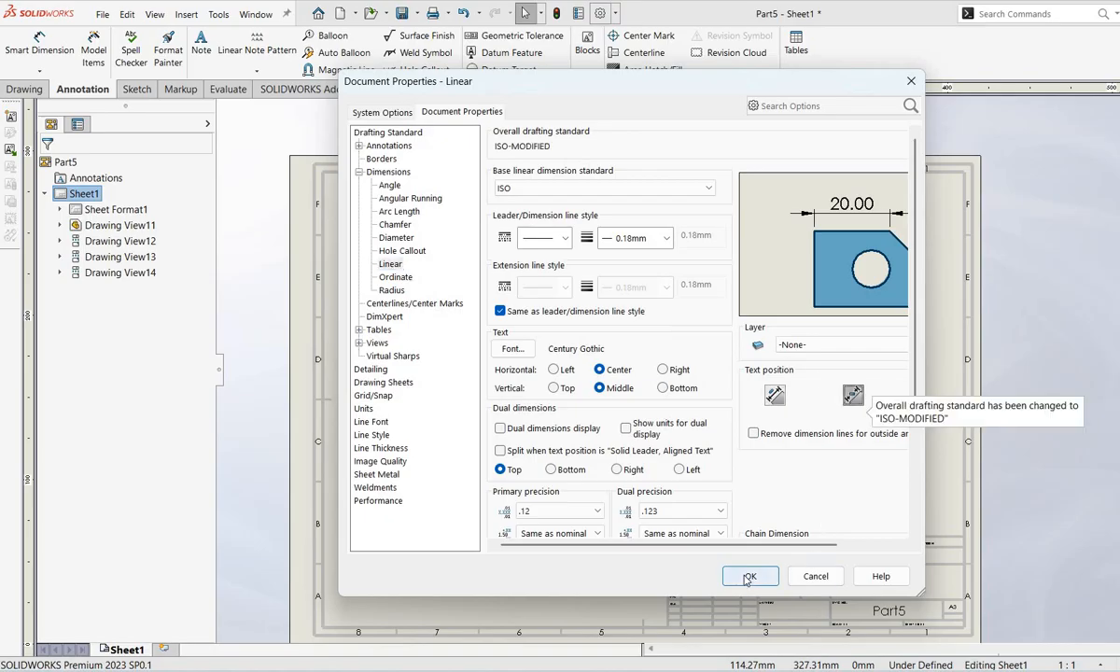
pyautogui.click(747, 577)
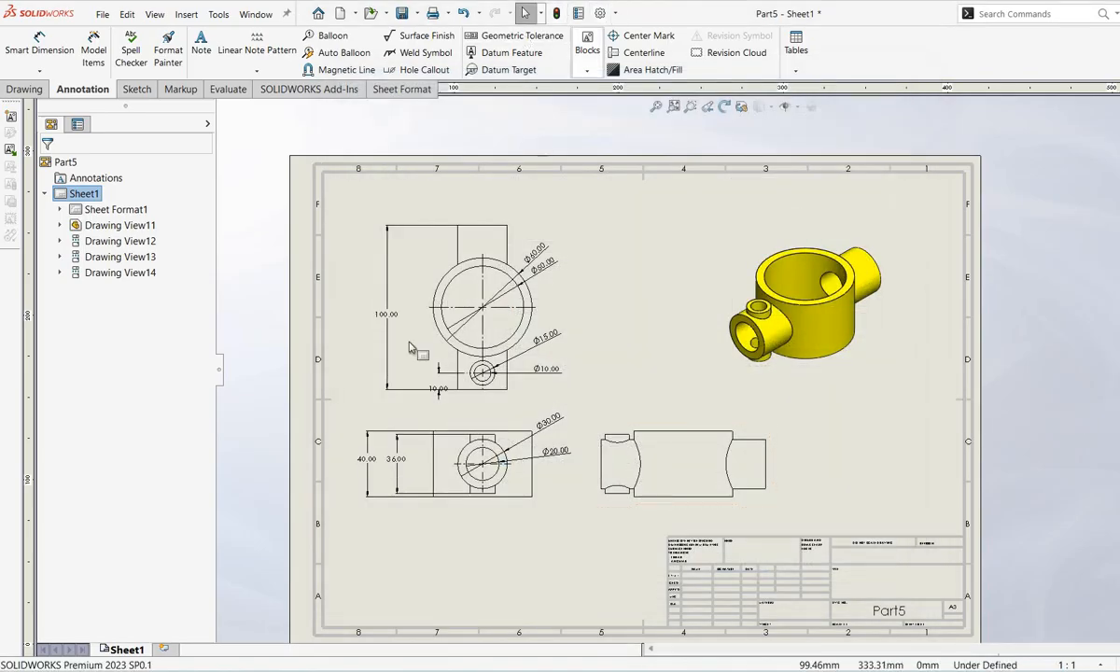
# Reposition the top view's 100 mm dimension text and centre the 10 mm offset text between its extension lines
pyautogui.scroll(-4, 467, 392)
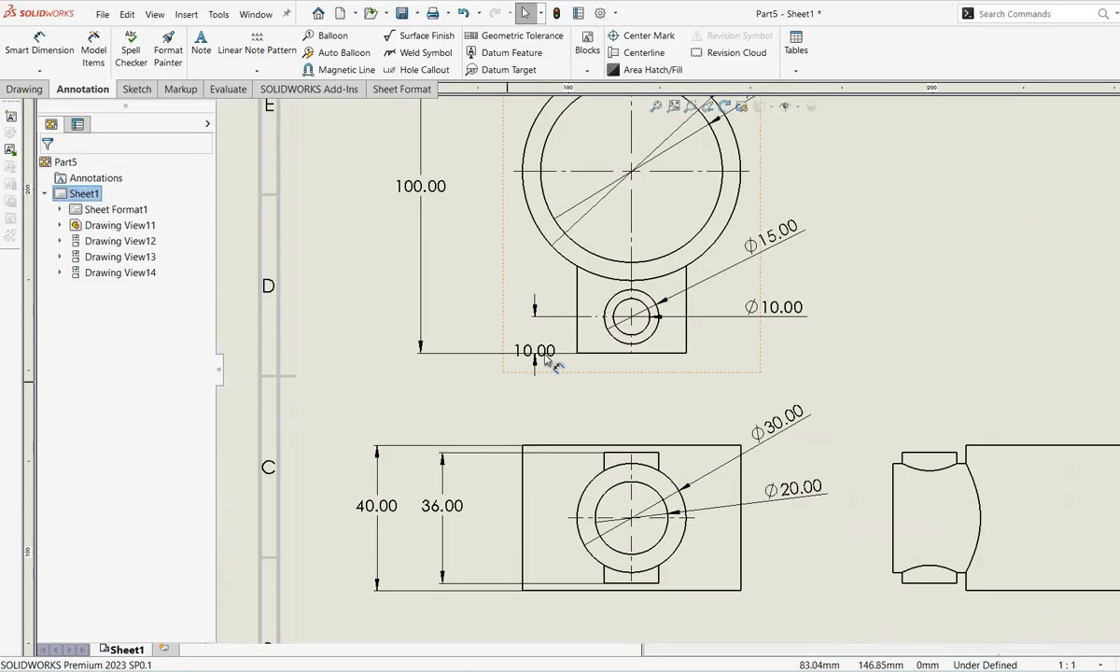
pyautogui.click(541, 349)
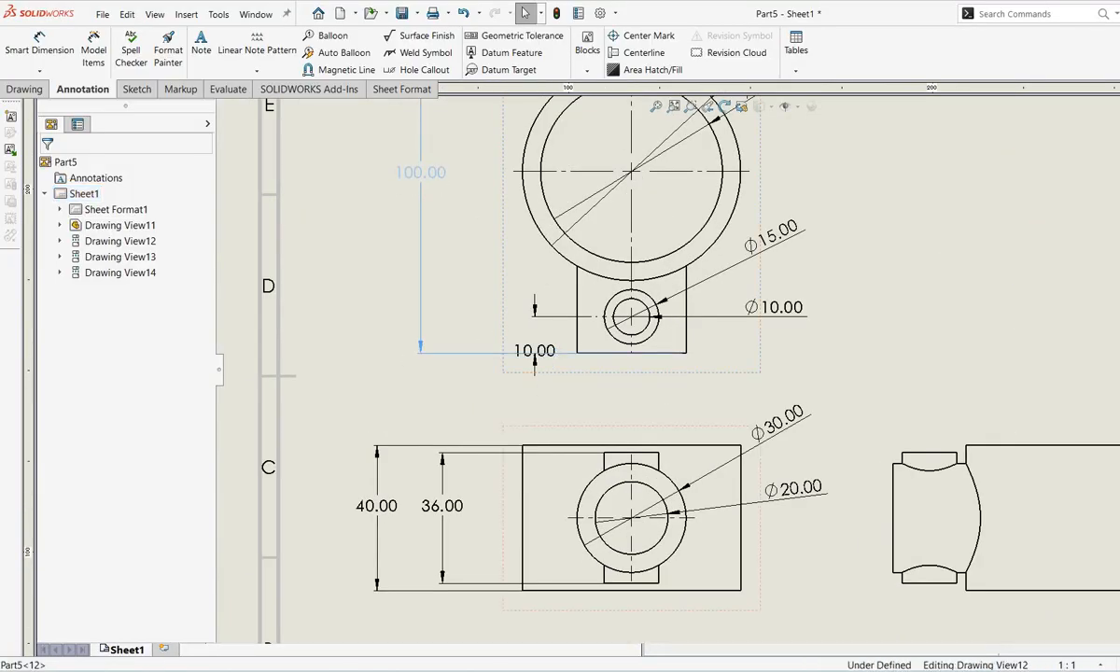
pyautogui.click(530, 380)
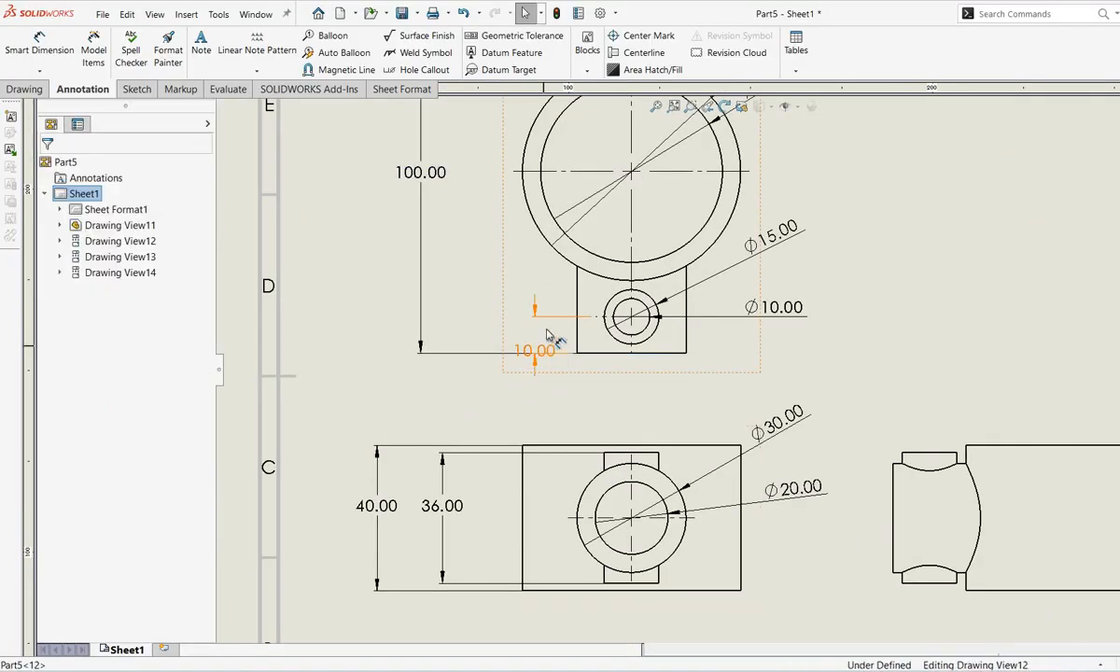
pyautogui.moveTo(544, 348); pyautogui.dragTo(547, 330)
pyautogui.click(463, 443)
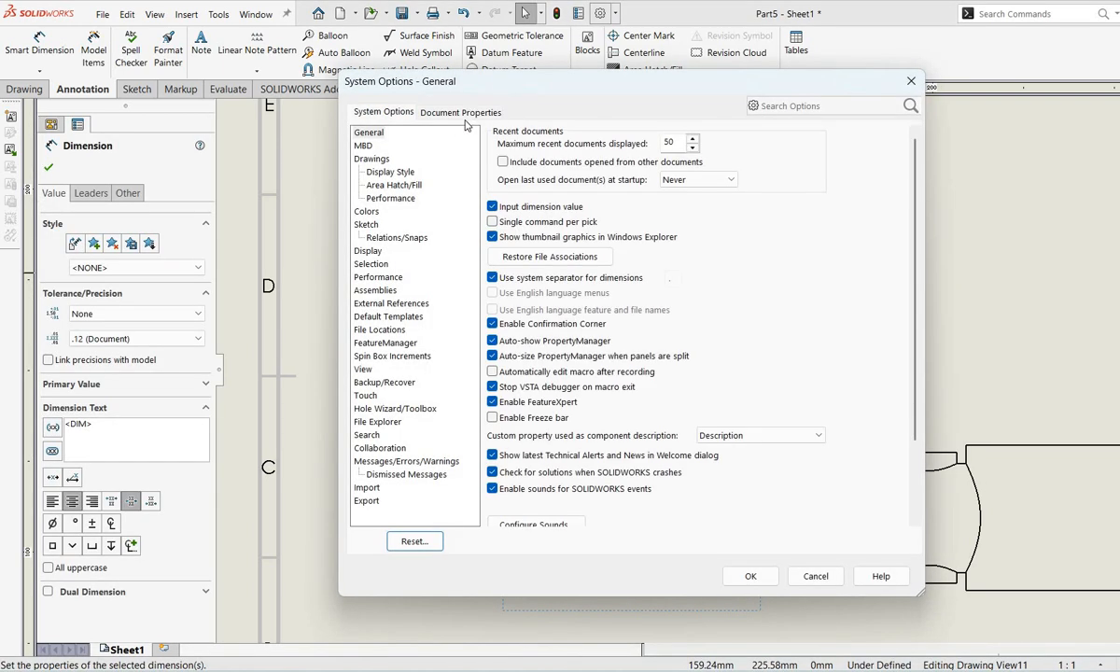
# Set the document's diameter dimensions to horizontal text and move the Ø10 dimension just below the Ø15 one
pyautogui.click(453, 112)
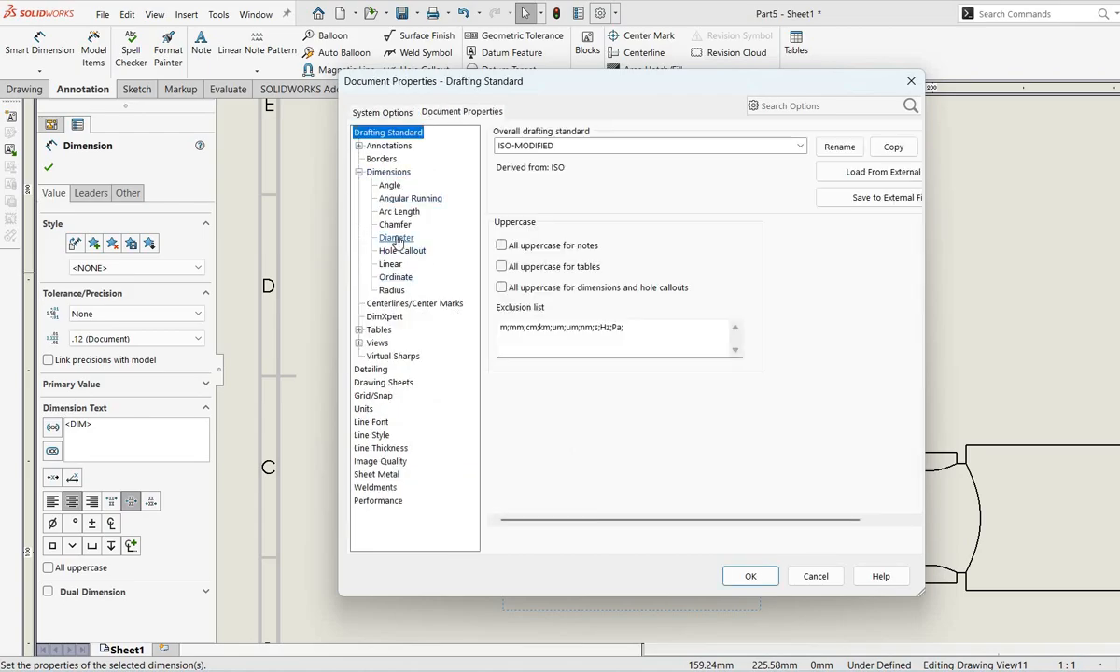
pyautogui.click(761, 579)
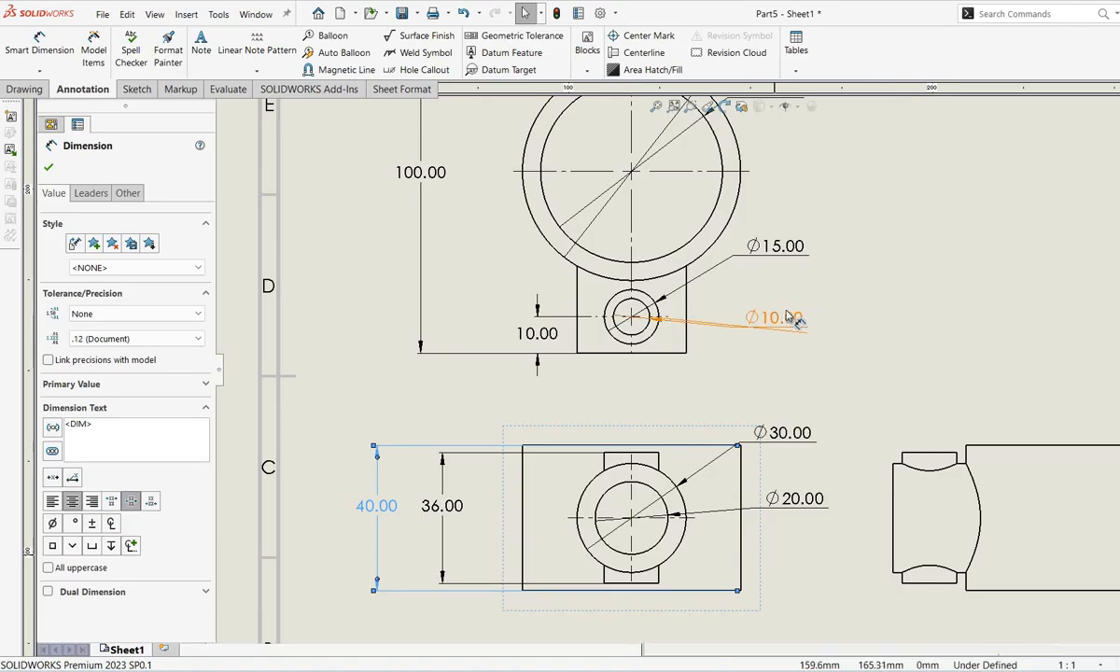
pyautogui.moveTo(793, 318); pyautogui.dragTo(791, 290)
pyautogui.click(979, 315)
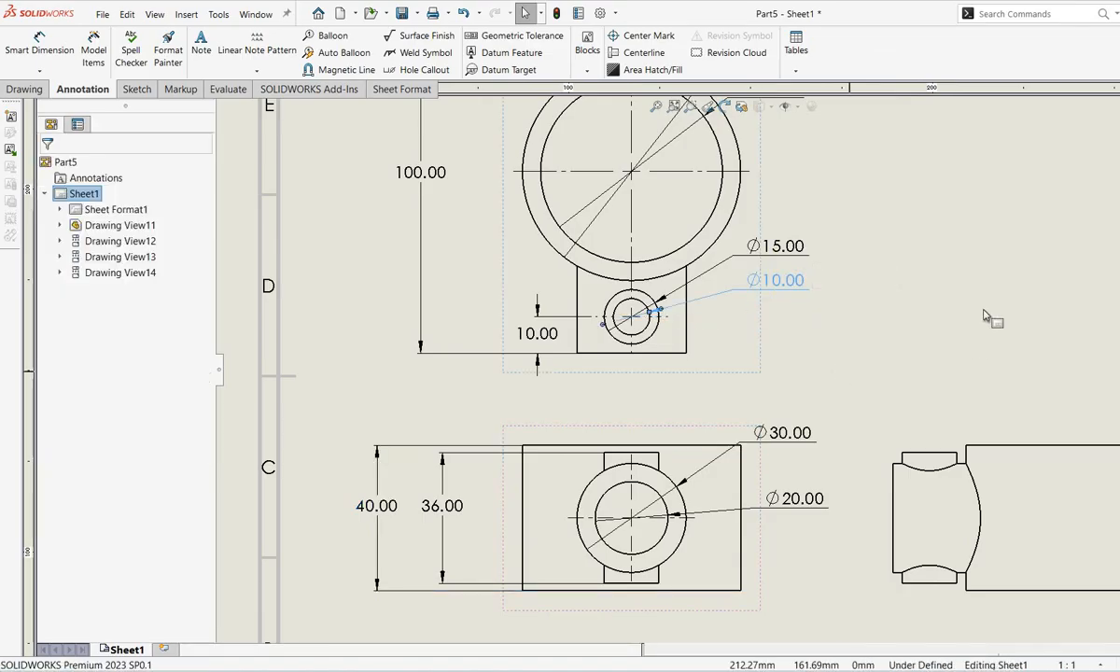
# Examine the dimension layout of all the views across the full drawing sheet
pyautogui.scroll(3, 983, 310)
pyautogui.scroll(-1, 982, 311)
pyautogui.scroll(2, 830, 437)
pyautogui.scroll(-3, 803, 439)
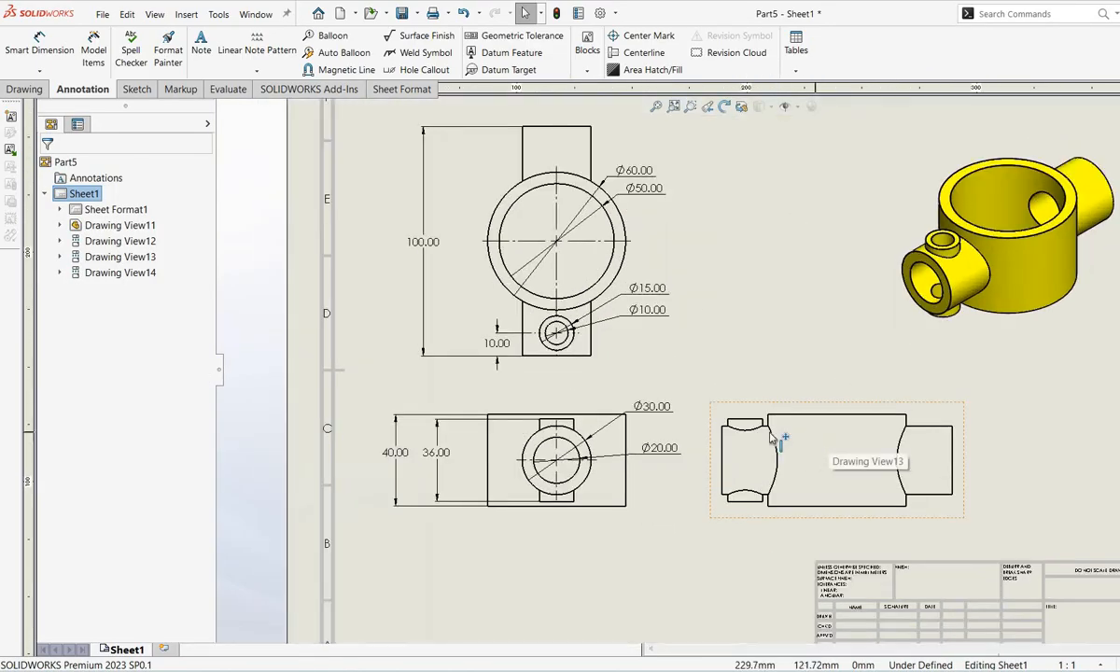
pyautogui.scroll(5, 901, 432)
pyautogui.scroll(-1, 1027, 322)
pyautogui.scroll(2, 1032, 306)
pyautogui.scroll(-1, 976, 304)
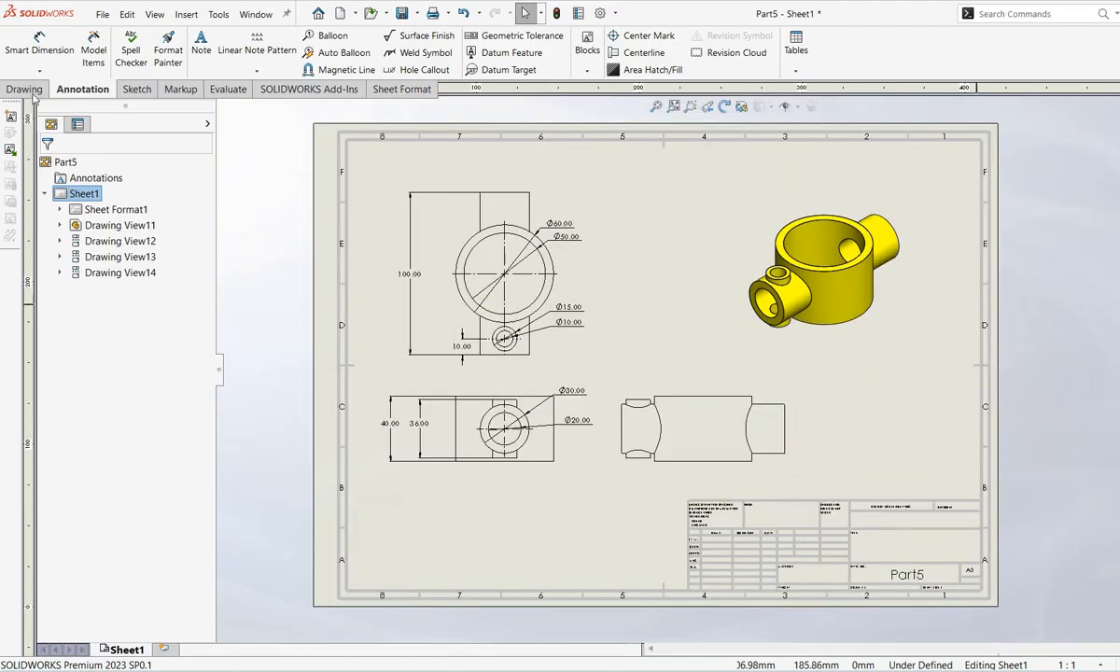
# Save the drawing as an Adobe PDF named Part5 on the Desktop, with viewing after saving enabled
pyautogui.click(103, 14)
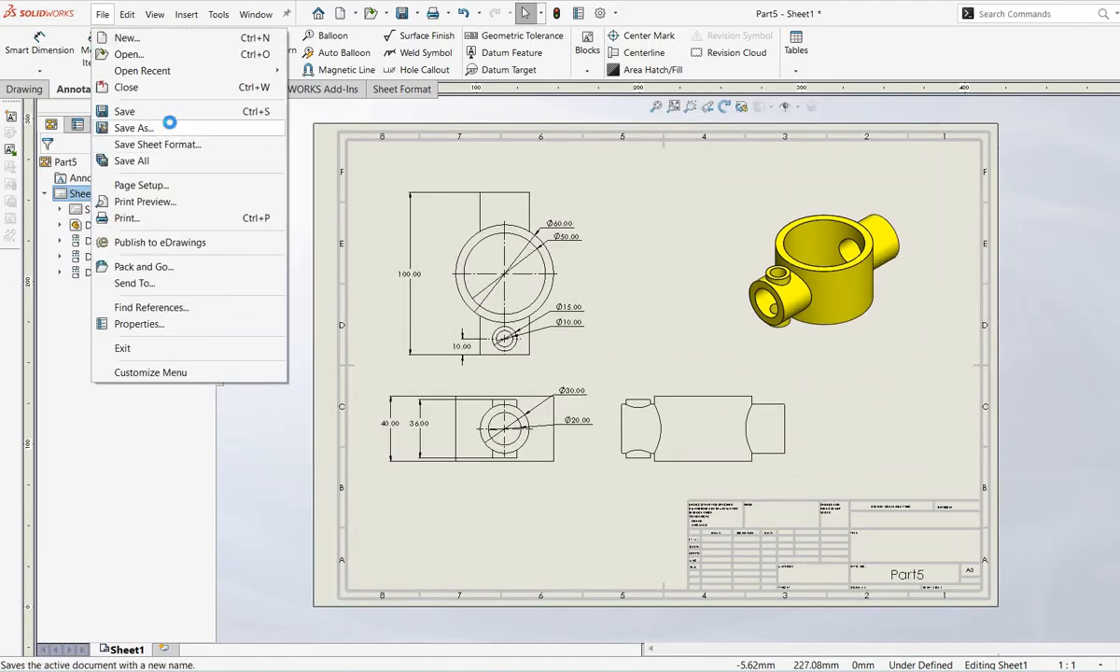
pyautogui.click(167, 125)
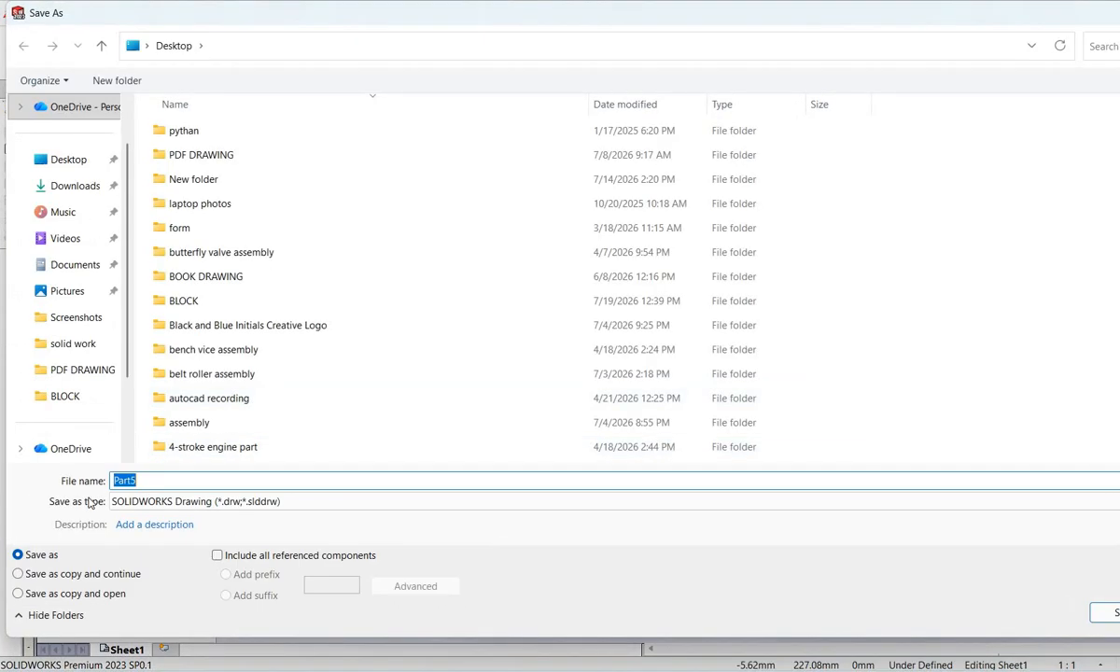
pyautogui.click(205, 502)
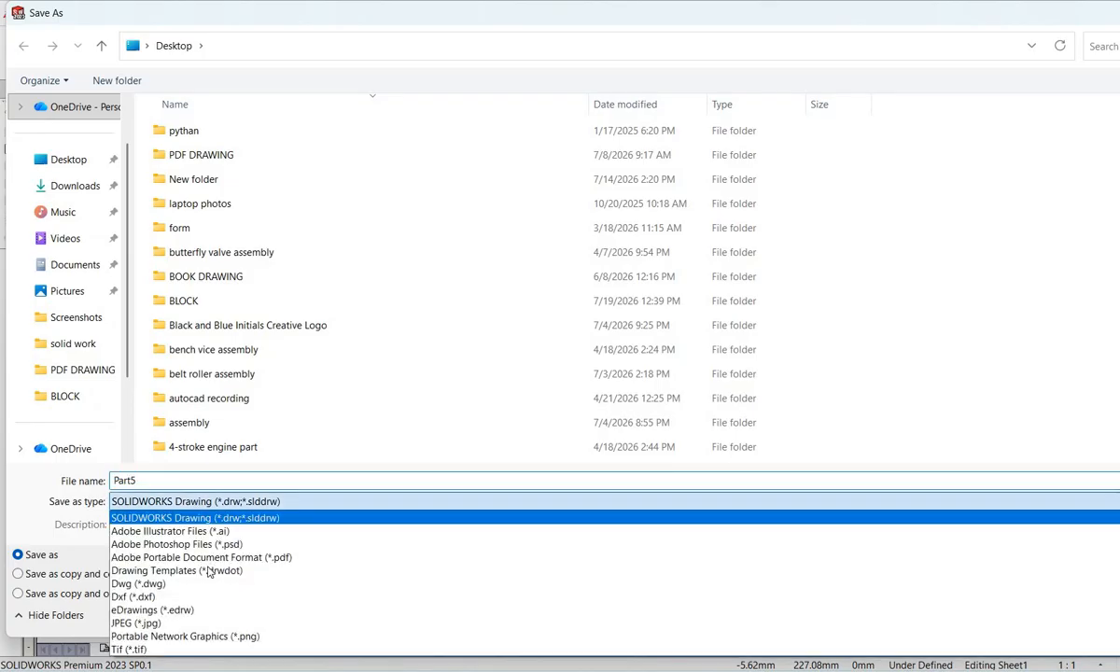
pyautogui.click(291, 556)
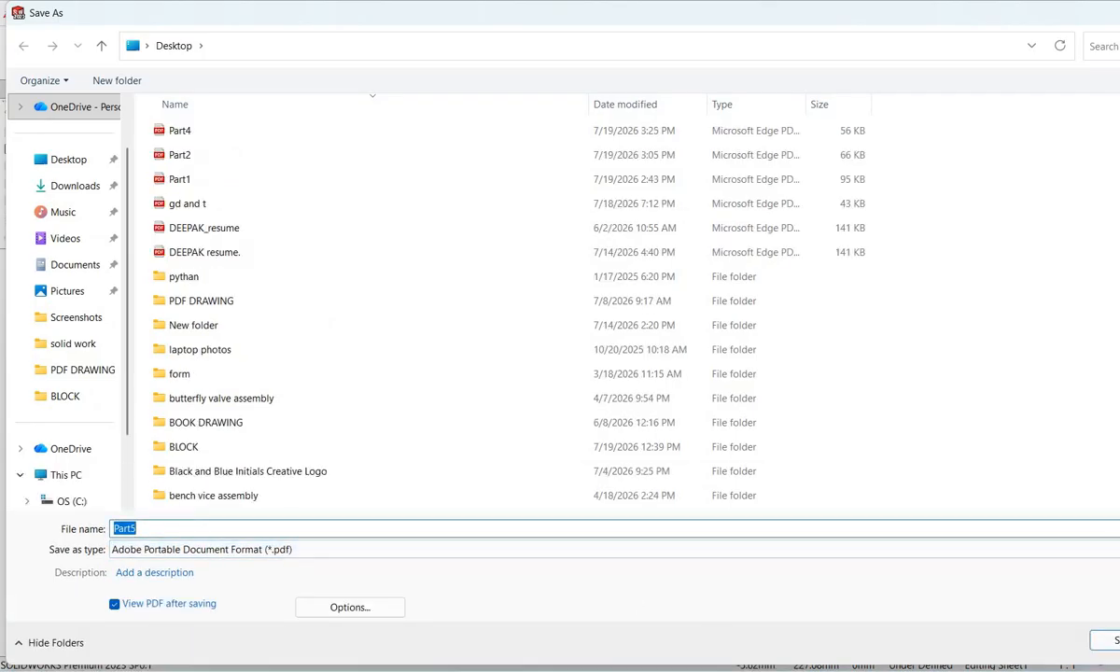
pyautogui.click(1106, 640)
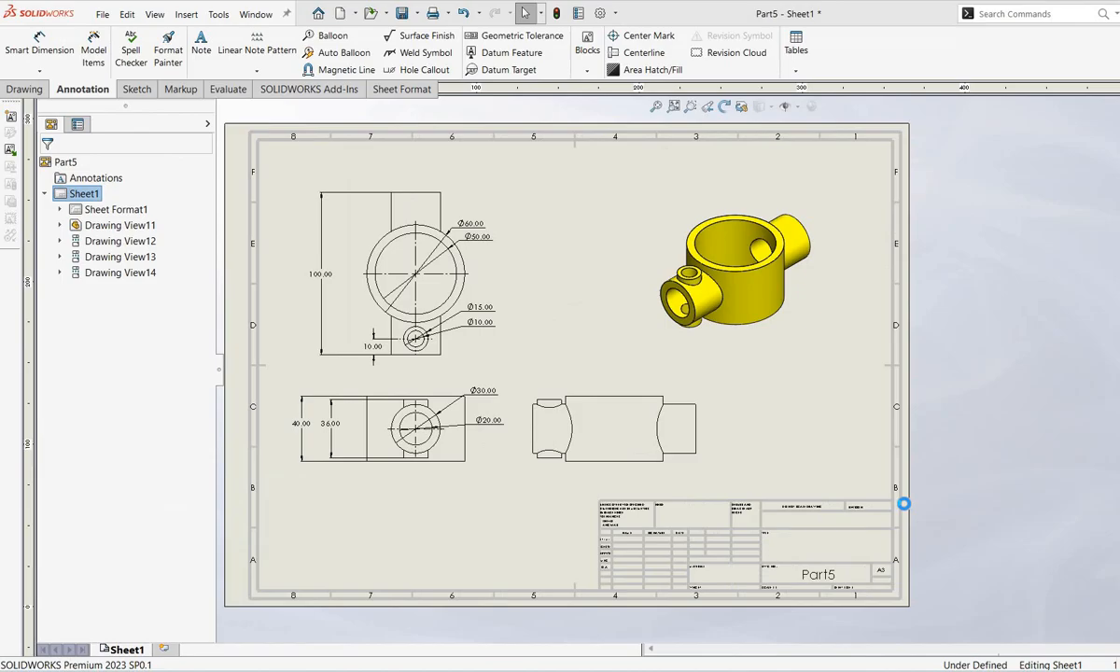